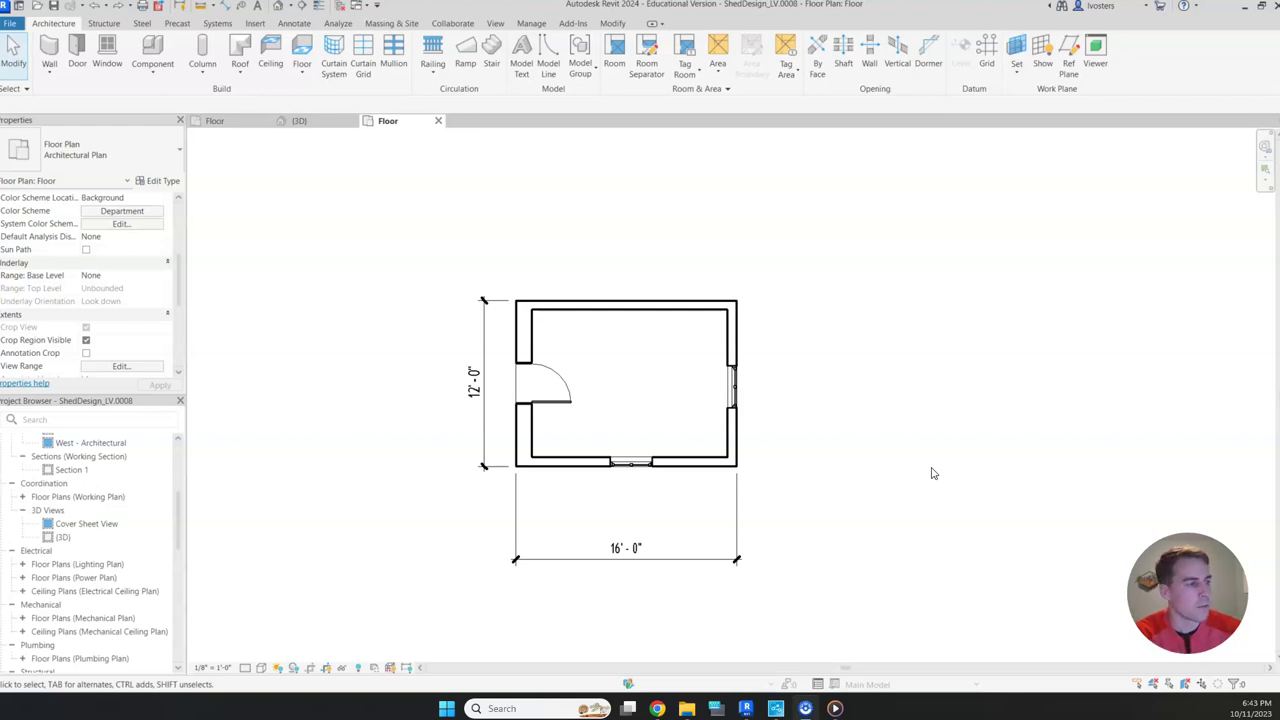
Step: Scroll the Project Browser down to sheets A101–E102 and select the Sheets (all) group
click(797, 420)
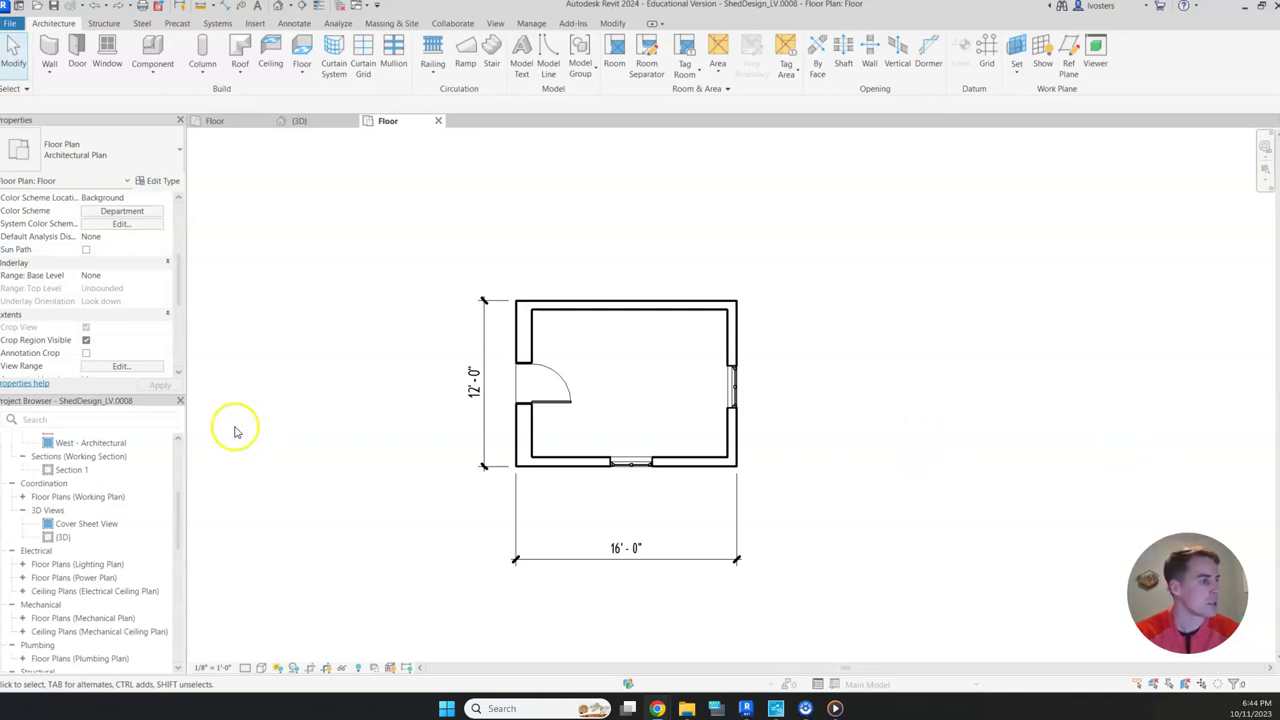
scroll(101, 525, down, 5)
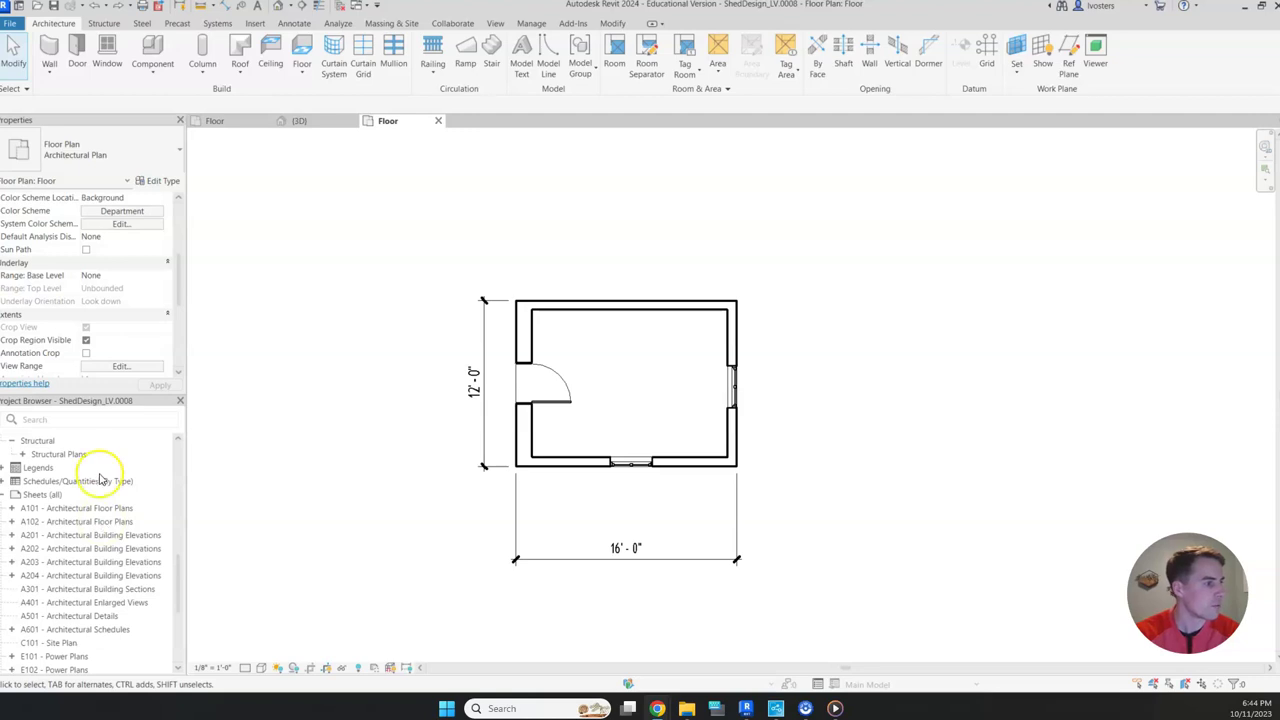
scroll(72, 493, up, 5)
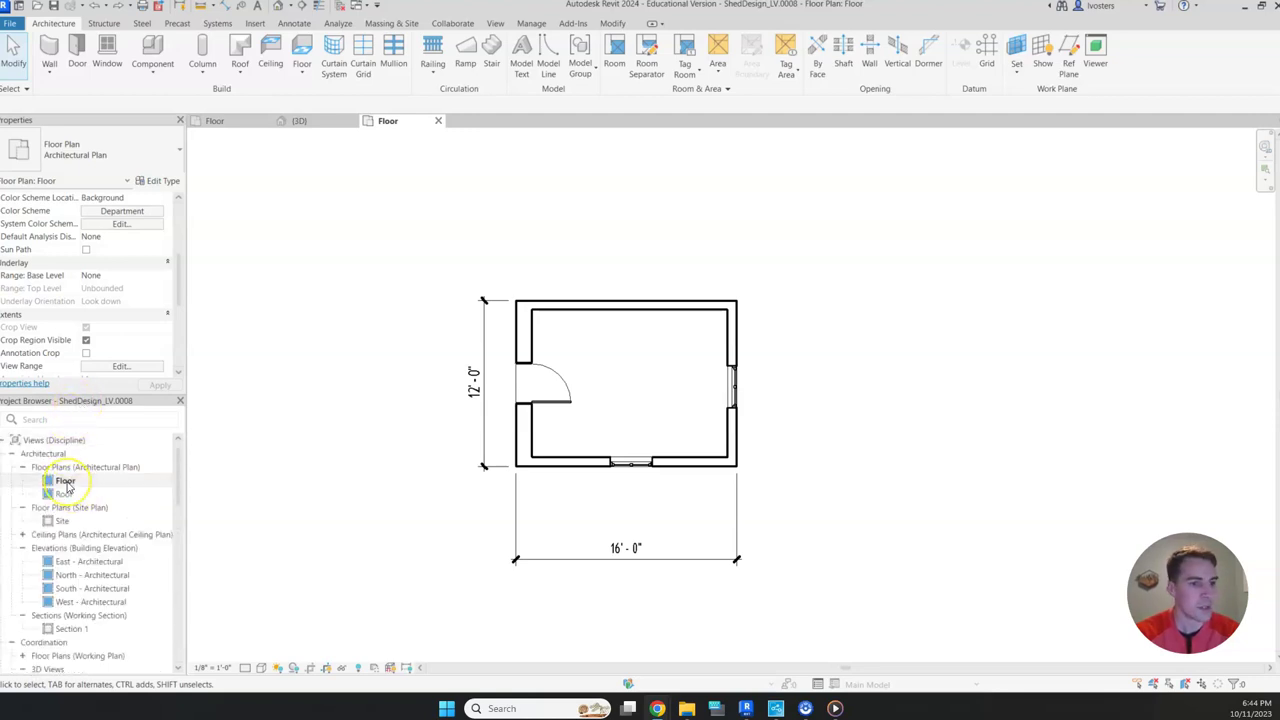
scroll(68, 485, down, 4)
scroll(66, 490, down, 3)
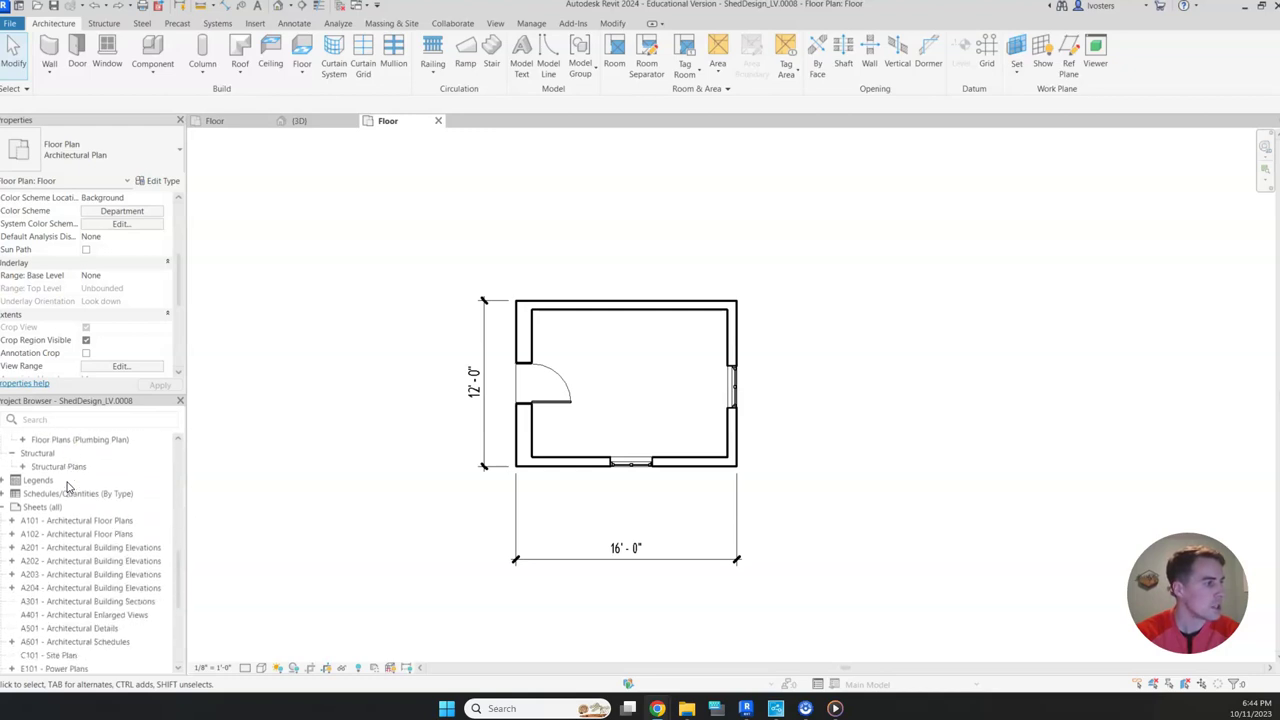
click(50, 508)
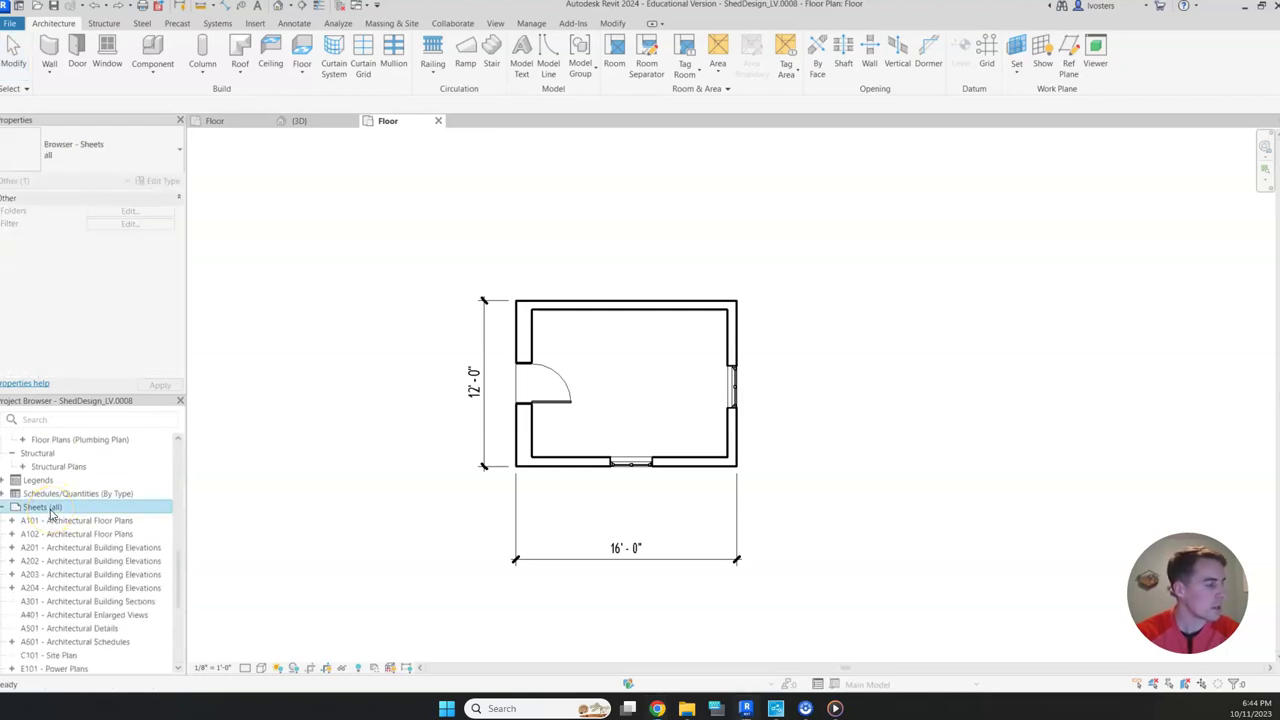
Step: Add new sheet C102 using the B 11 x 17 Horizontal title block and activate it
right_click(50, 510)
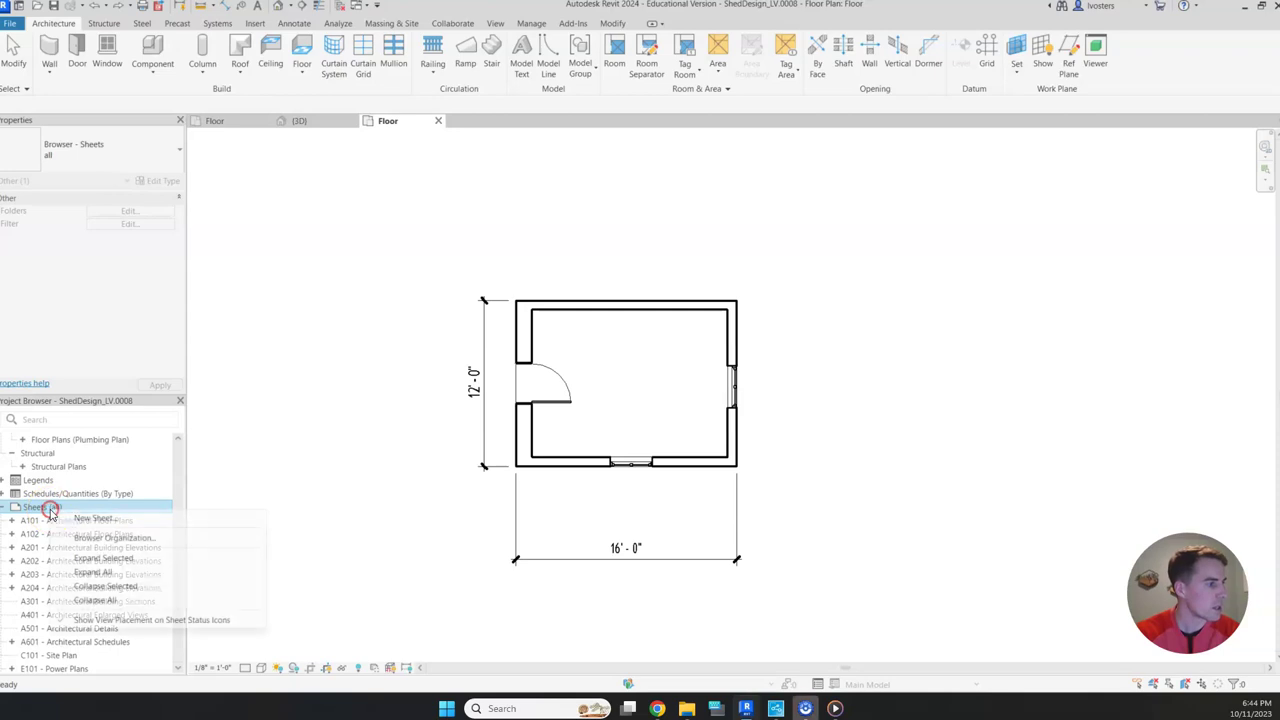
click(100, 518)
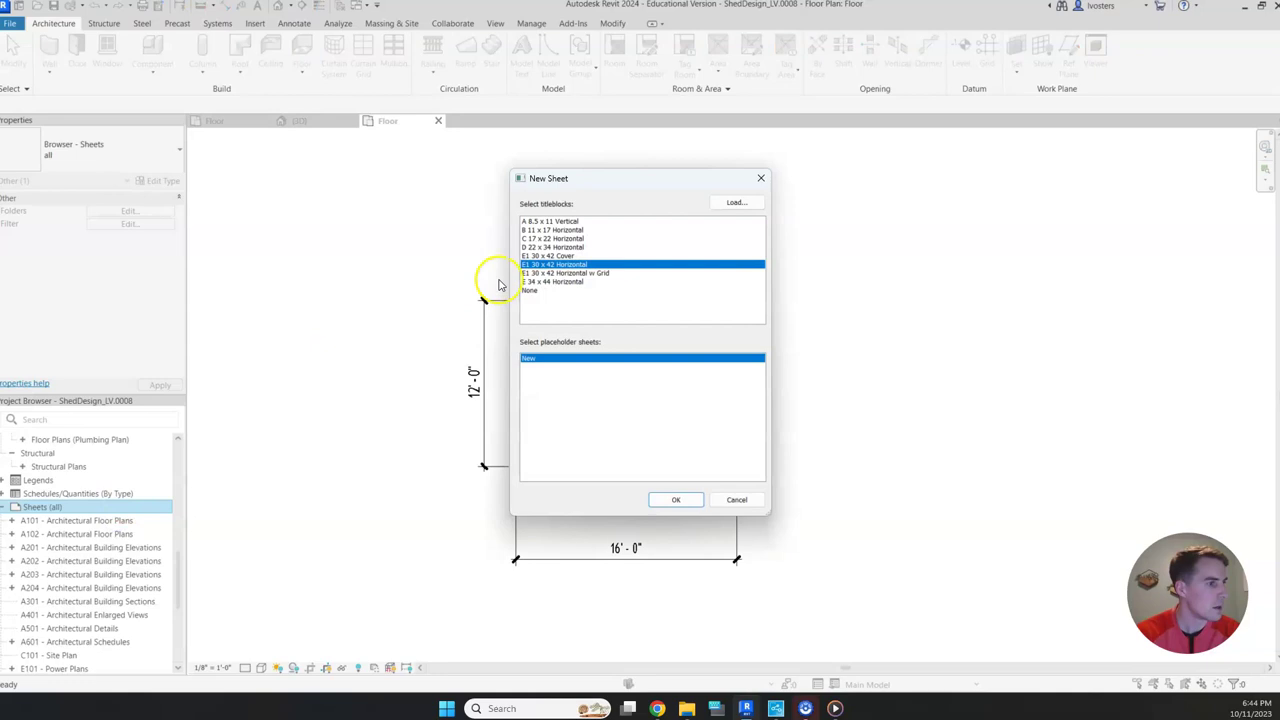
click(545, 230)
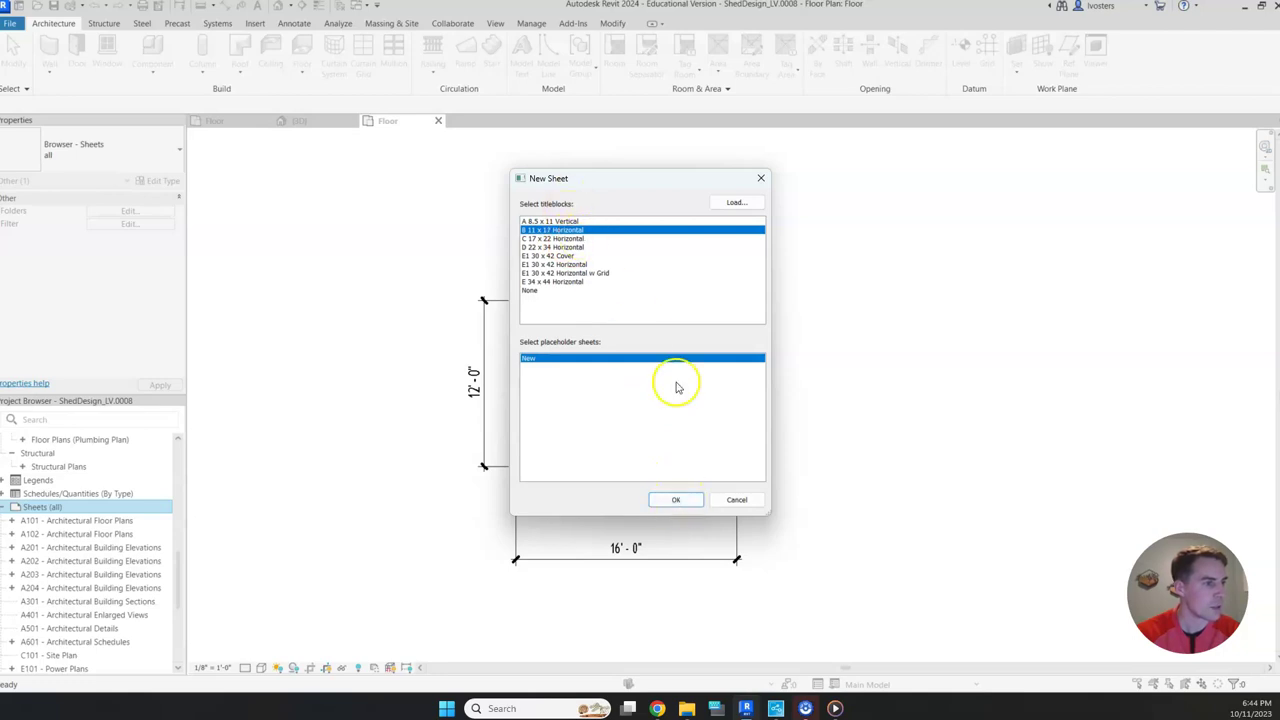
click(680, 501)
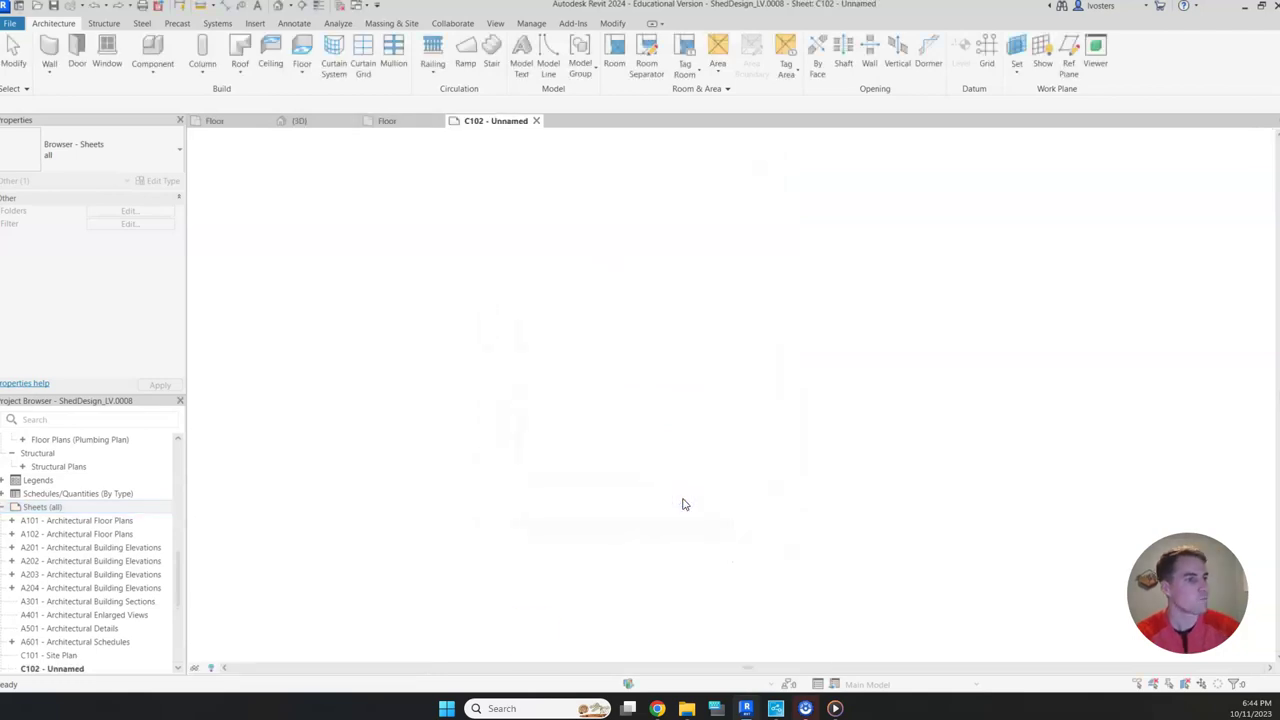
click(910, 373)
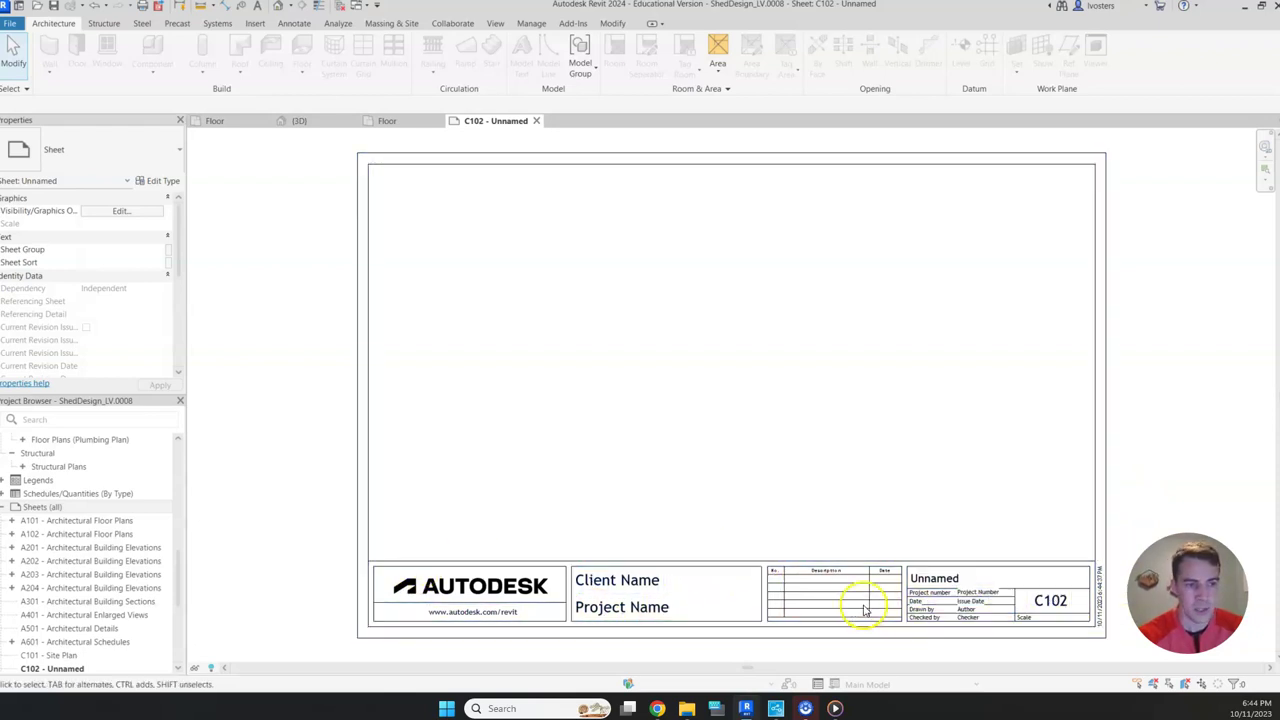
Step: Replace the title block's Client Name placeholder with the client's name
click(630, 578)
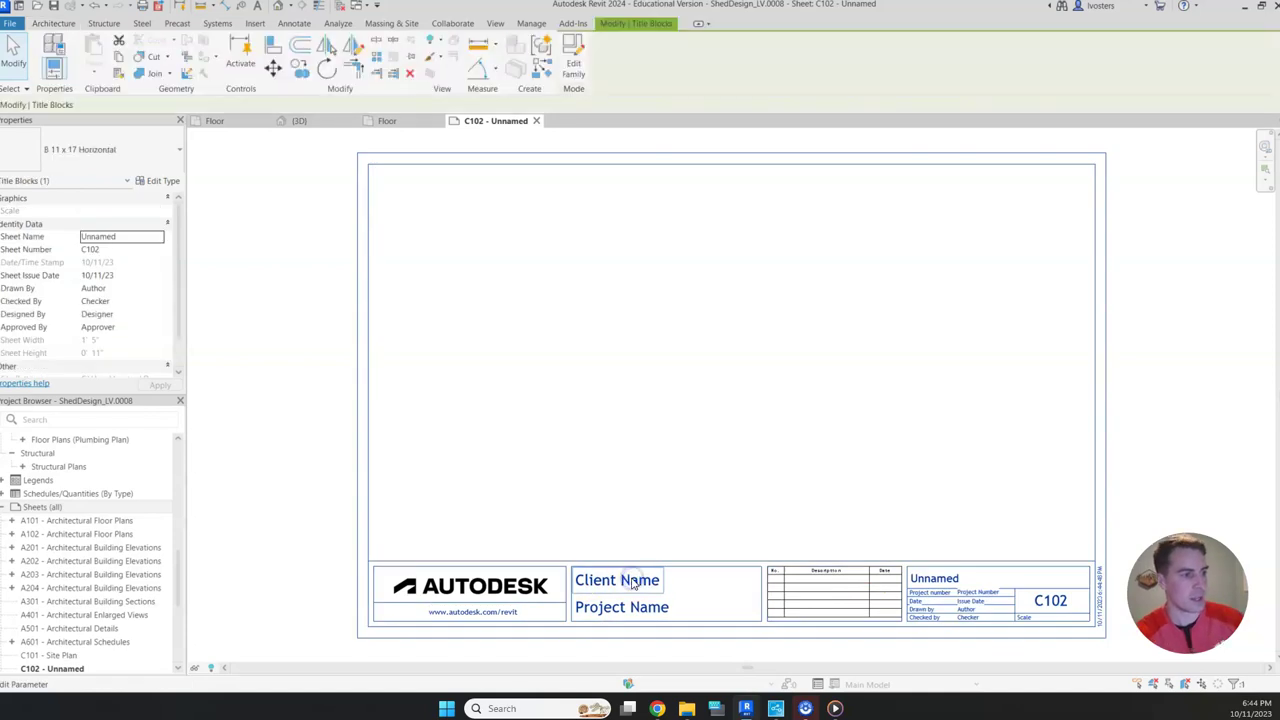
click(632, 580)
double_click(632, 580)
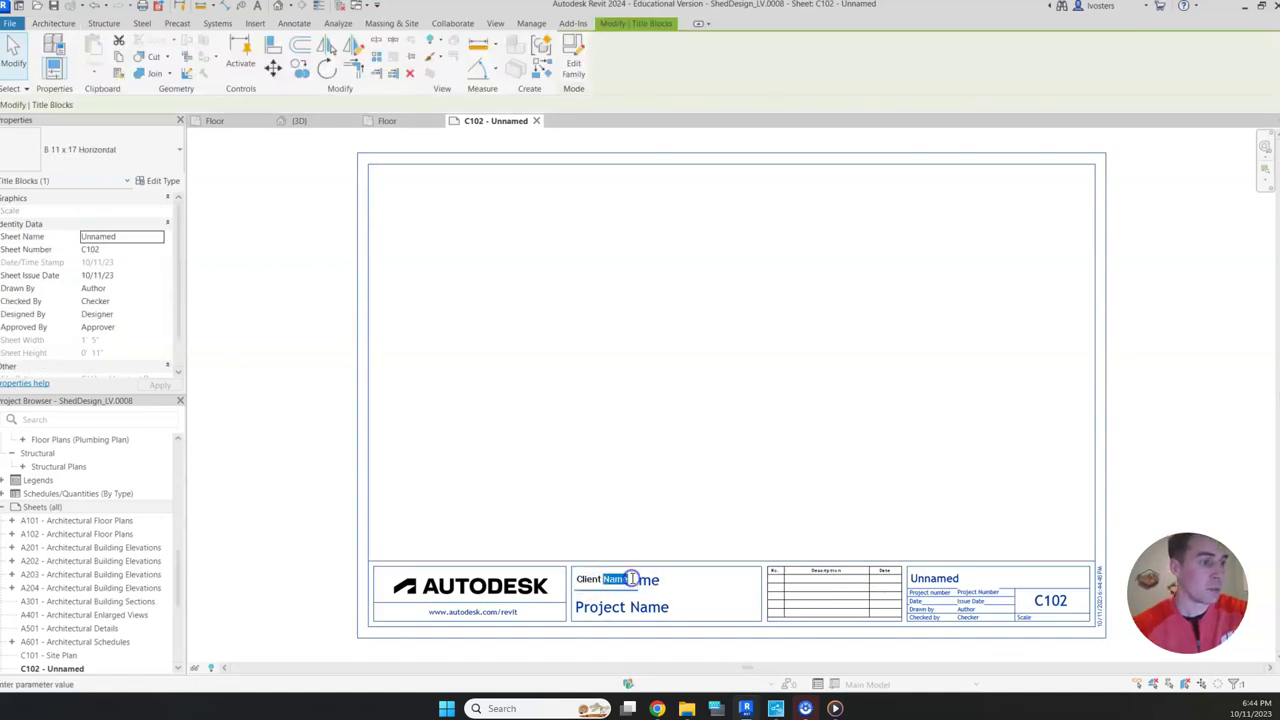
click(632, 579)
key(ctrl+a)
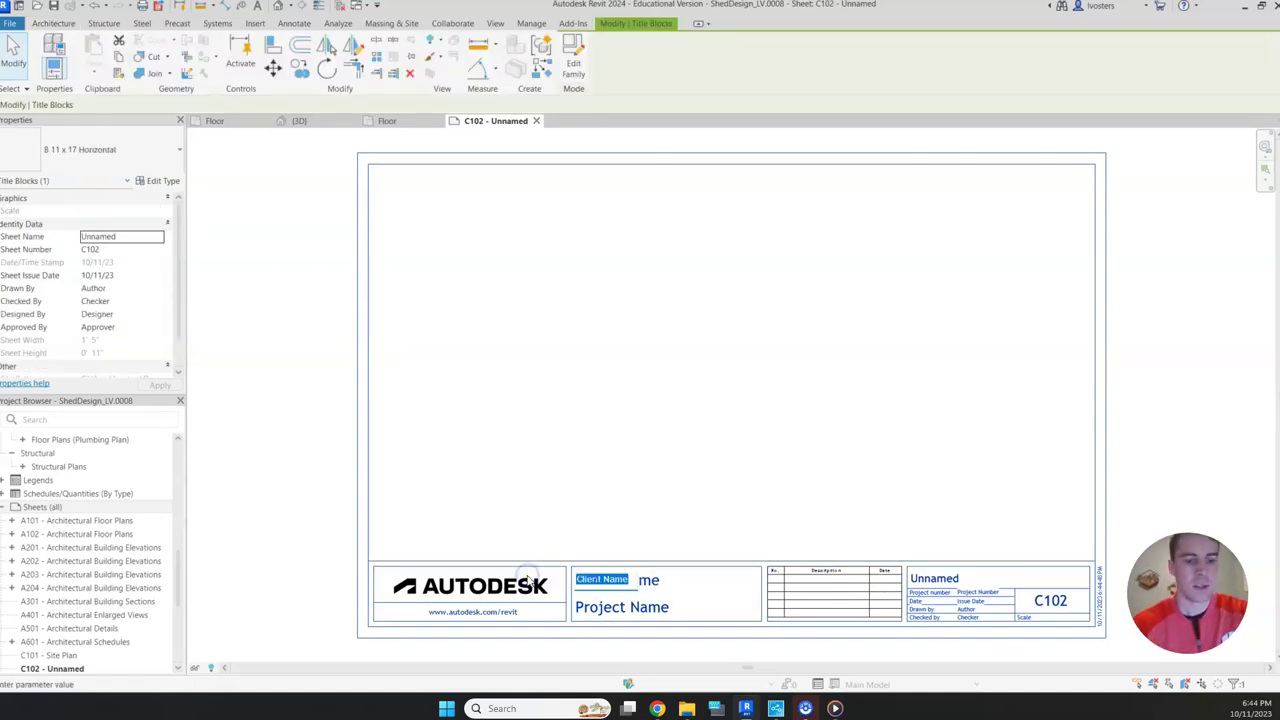
text(M)
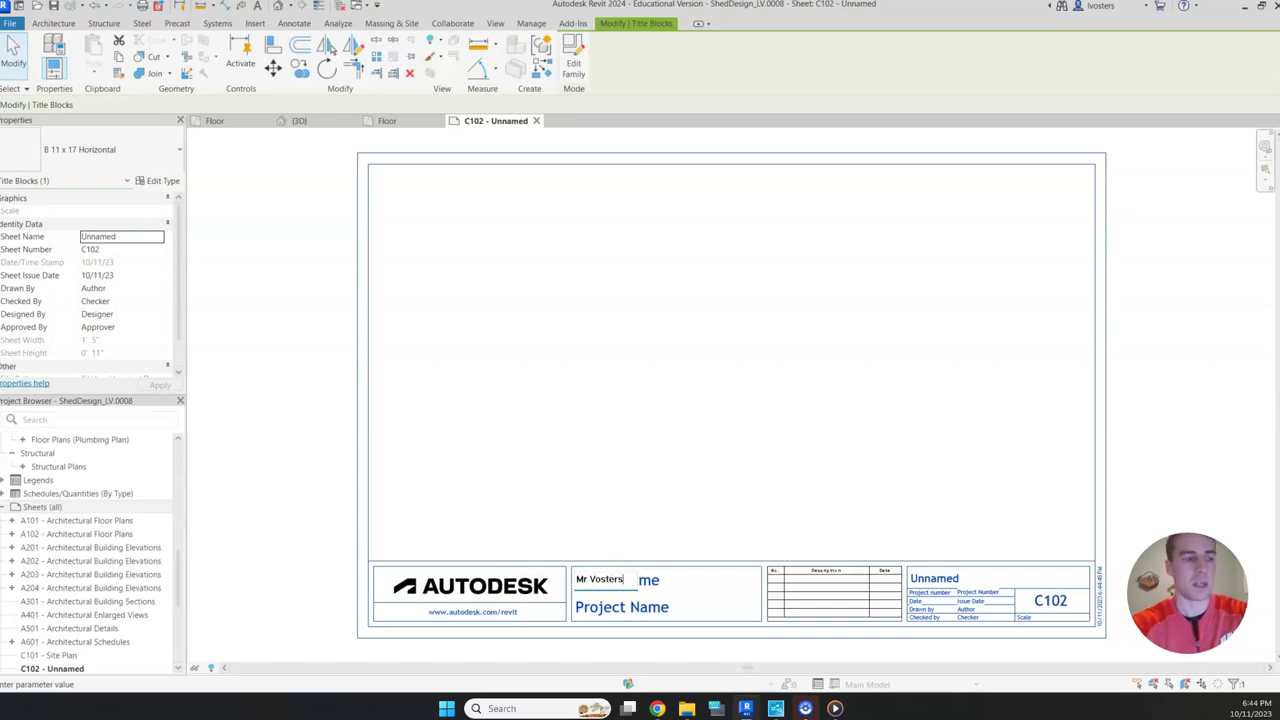
text(r Vosters)
click(534, 572)
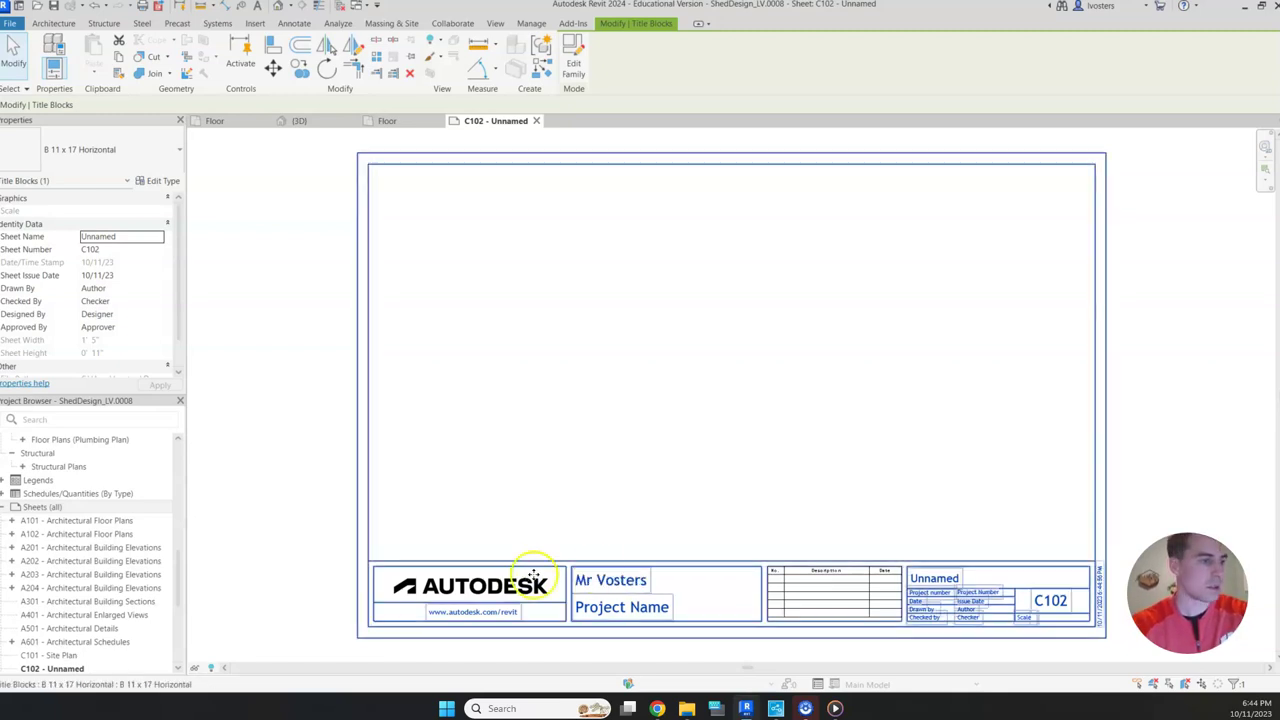
Step: Set the title block's project name and sheet name to 'Utility Shed'
click(632, 606)
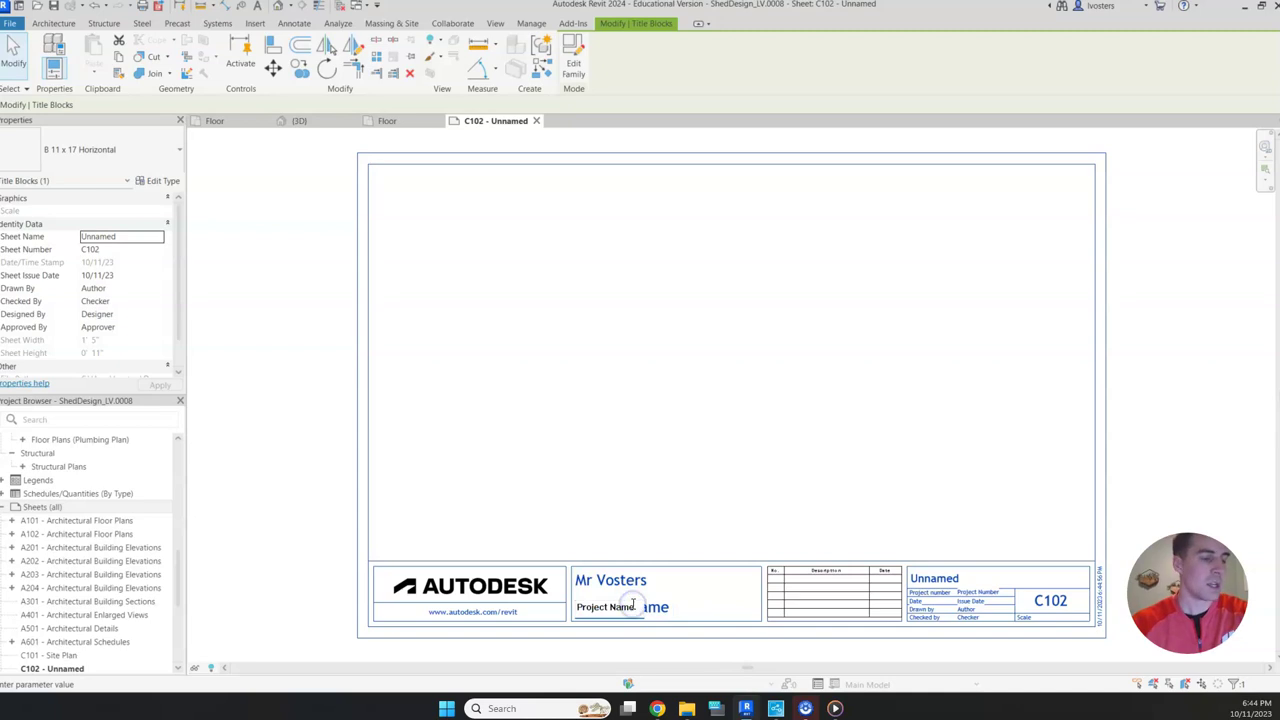
drag(638, 607, 558, 608)
text(u)
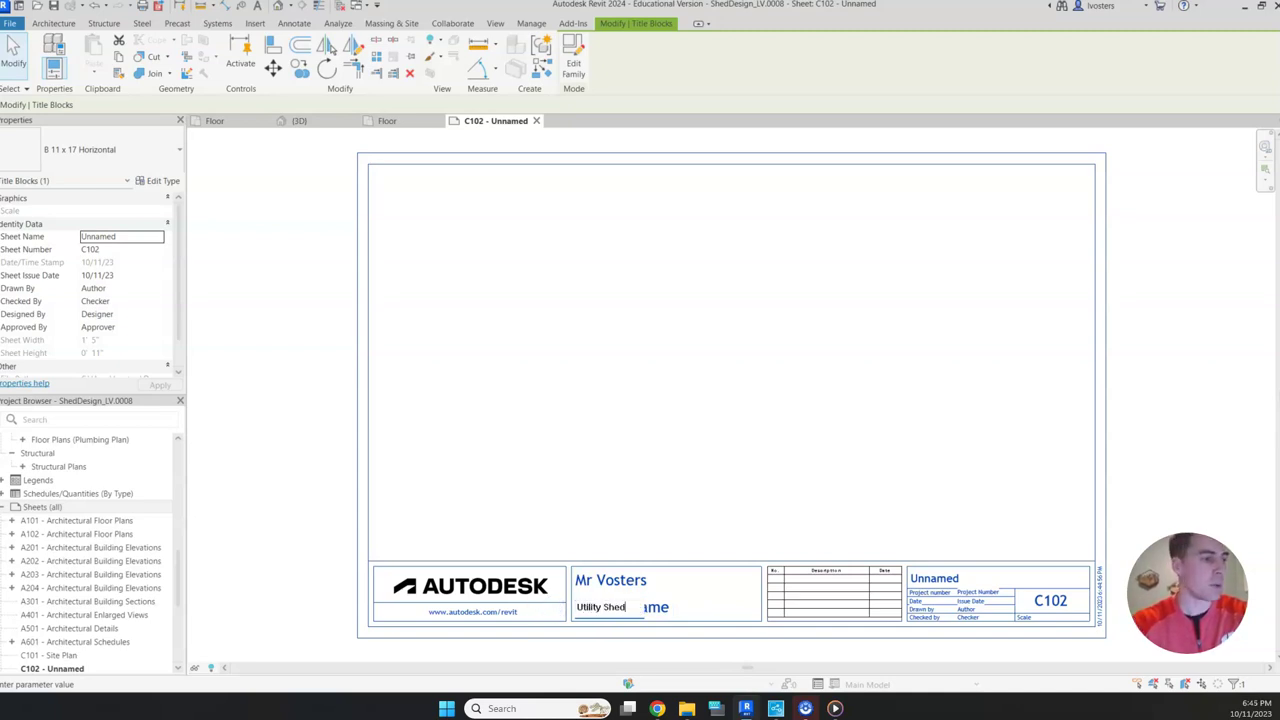
click(937, 578)
click(935, 578)
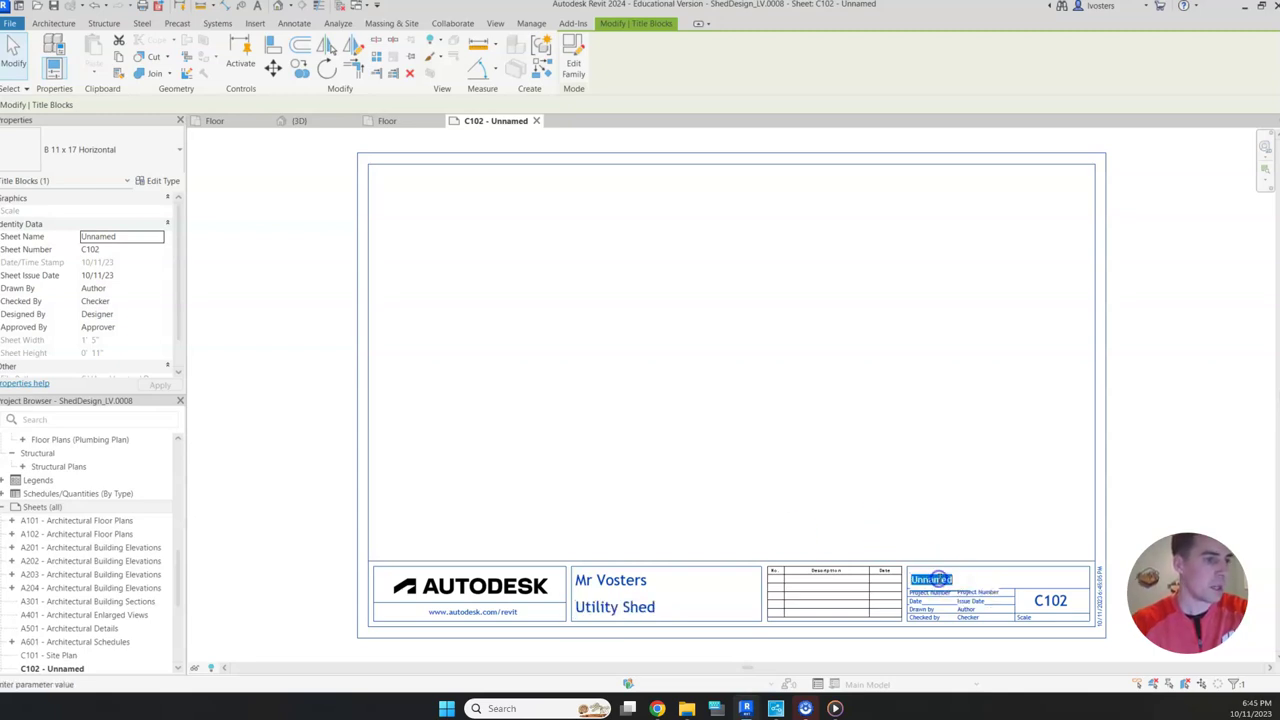
text(Utilit)
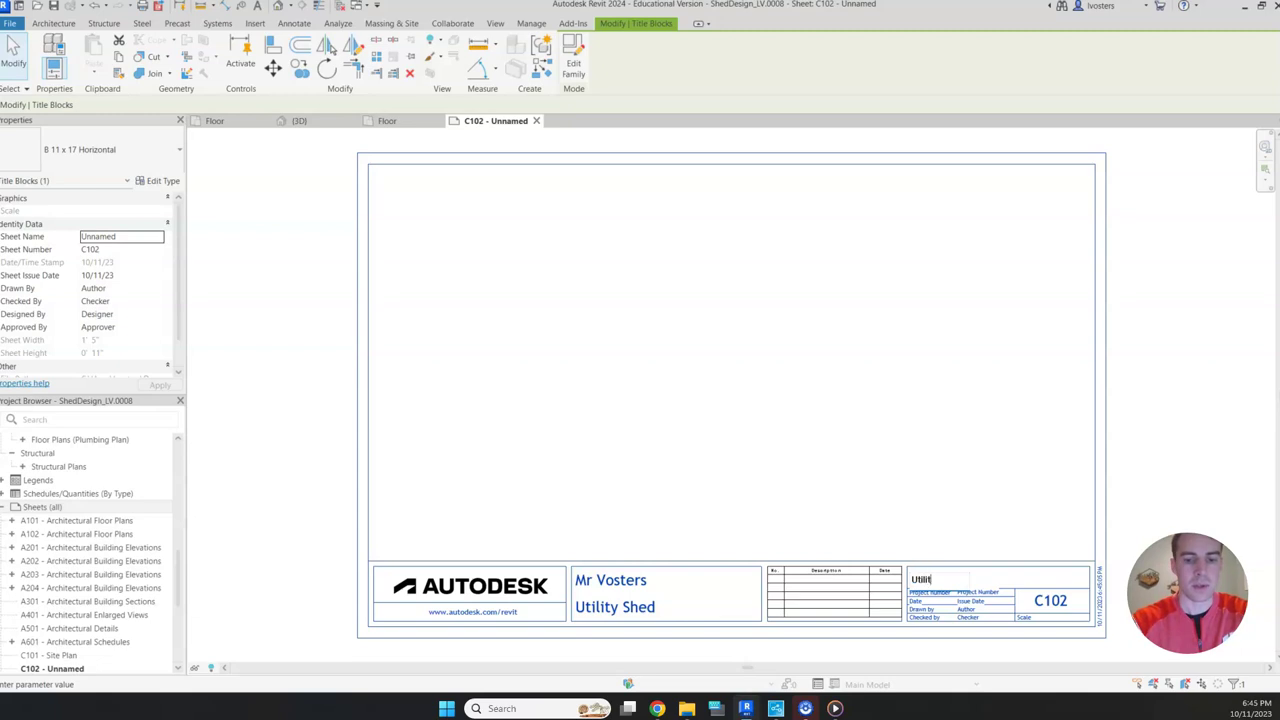
text(y Shed)
key(Return)
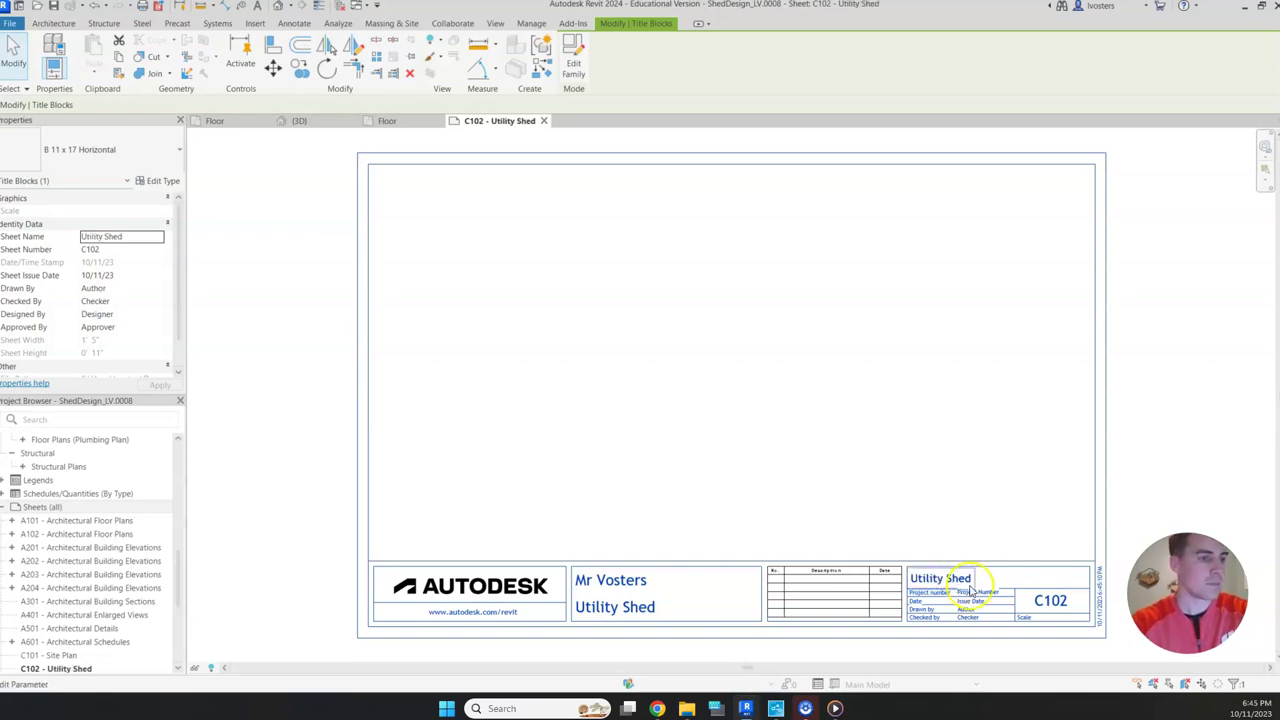
Step: Set the project number to 2.1.3 and the issue date to 10/11/2023
scroll(1000, 600, up, 3)
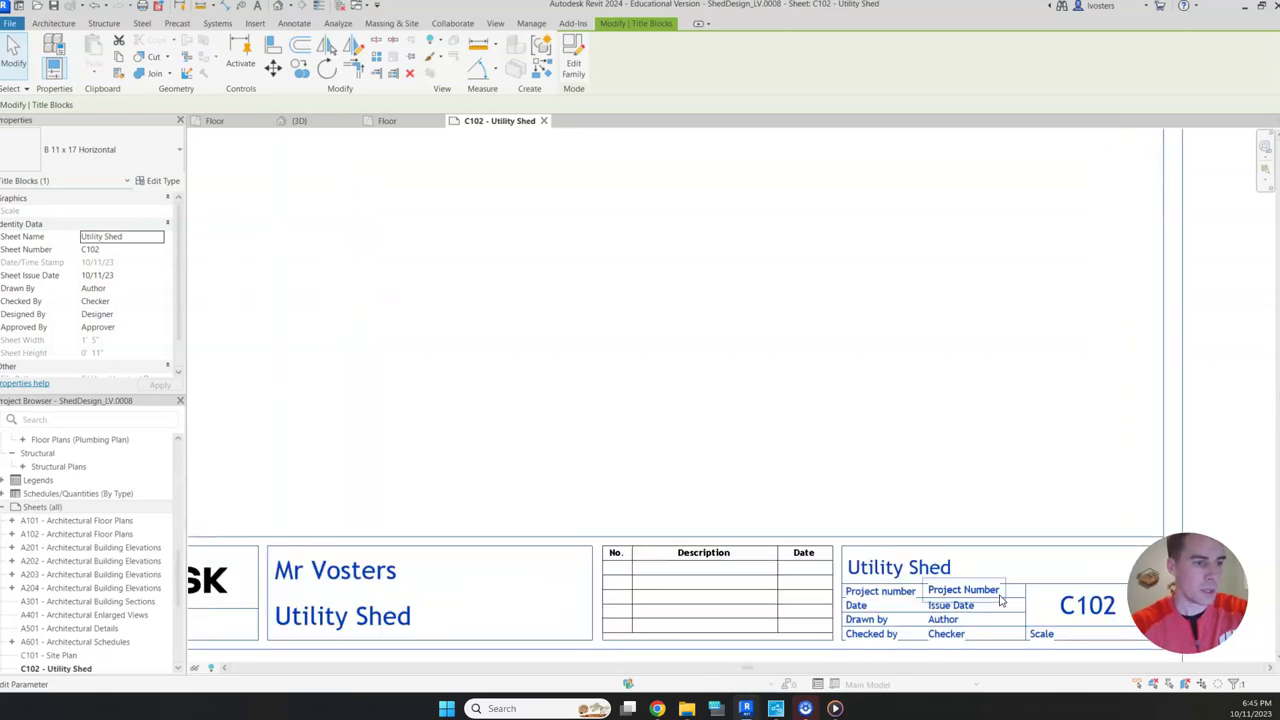
click(971, 590)
drag(988, 587, 948, 587)
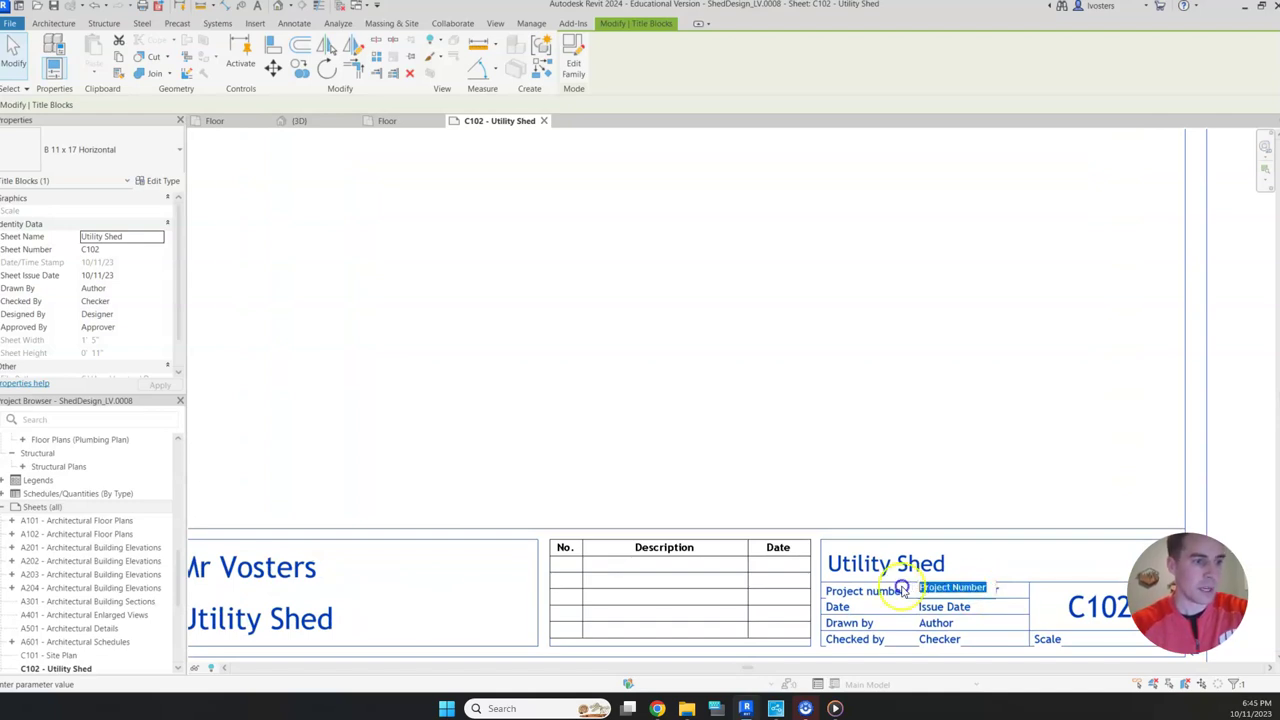
text(2.1.3)
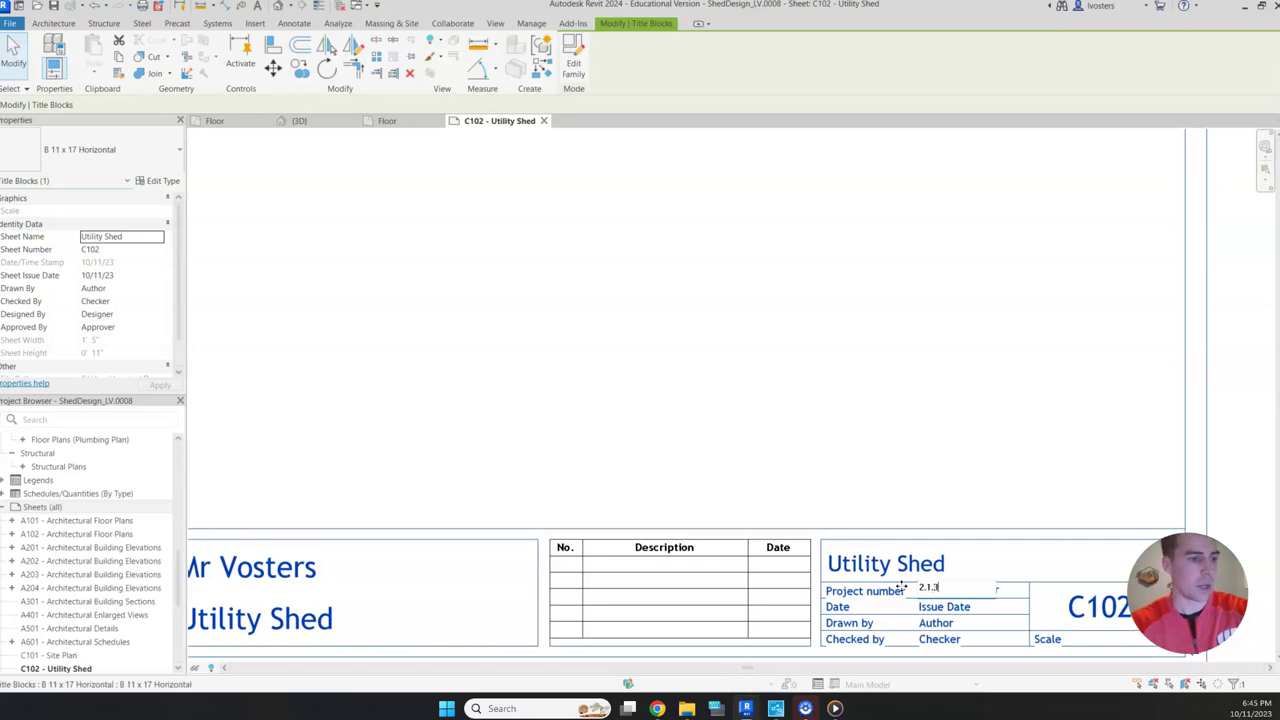
click(961, 610)
click(959, 607)
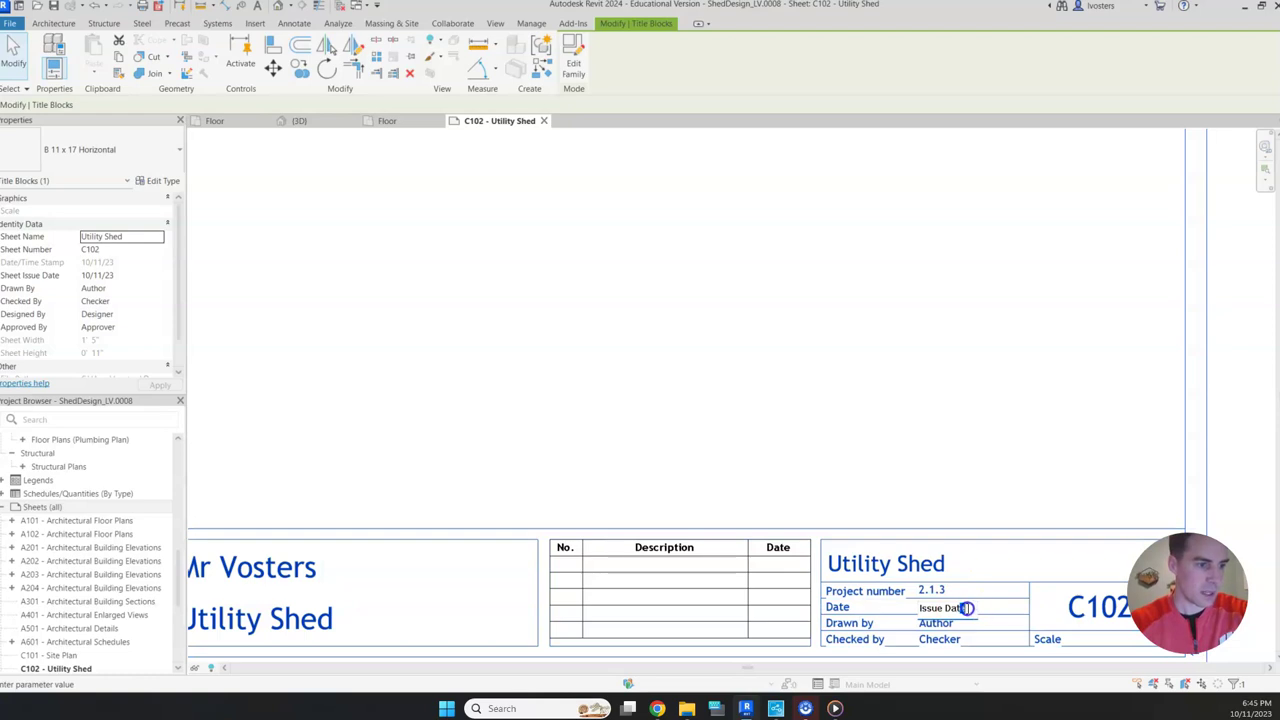
drag(966, 607, 903, 610)
text(11/2023)
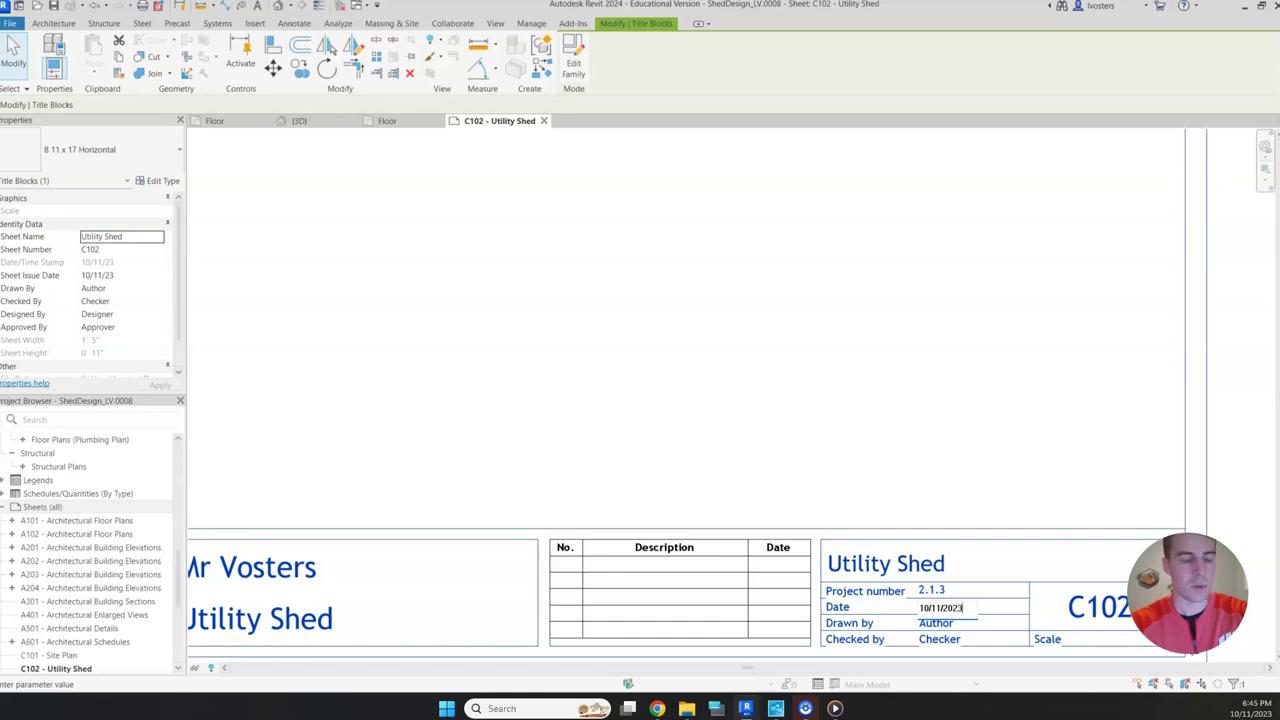
click(945, 624)
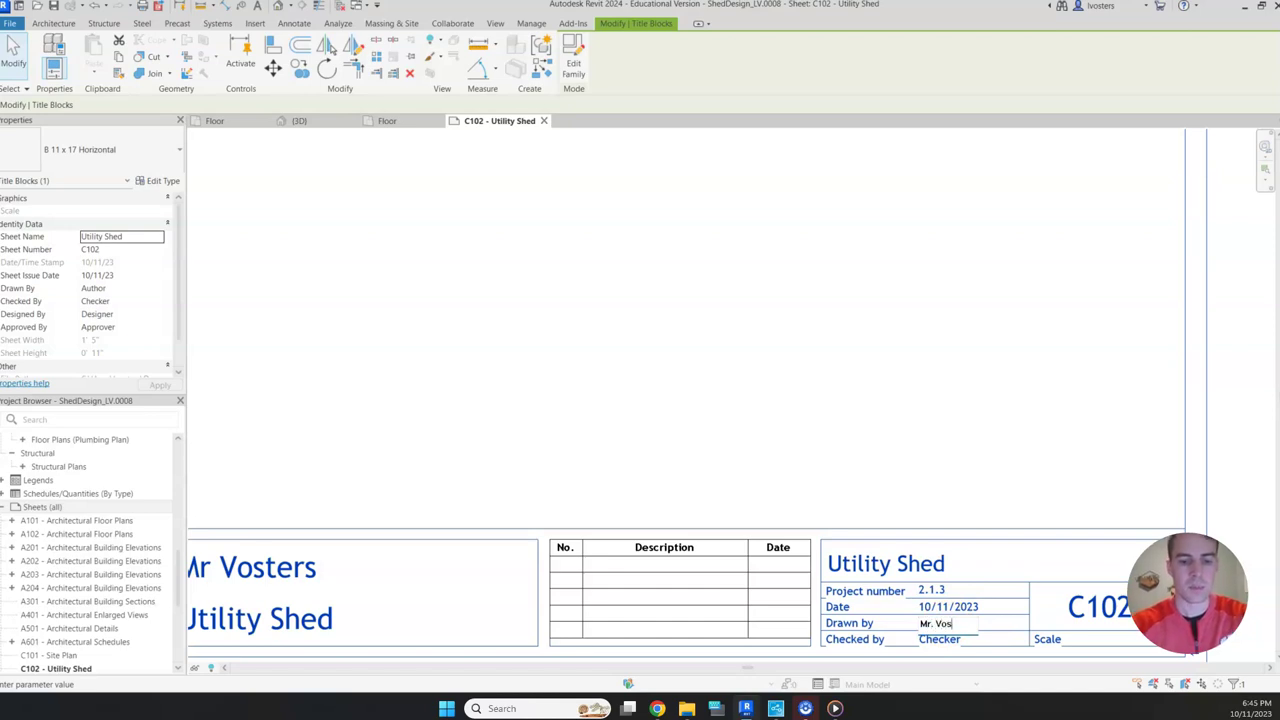
Step: Enter the author's name in both the Drawn by and Checked by fields
text(Mr. Vosters)
key(Return)
click(940, 640)
text(Mr. V)
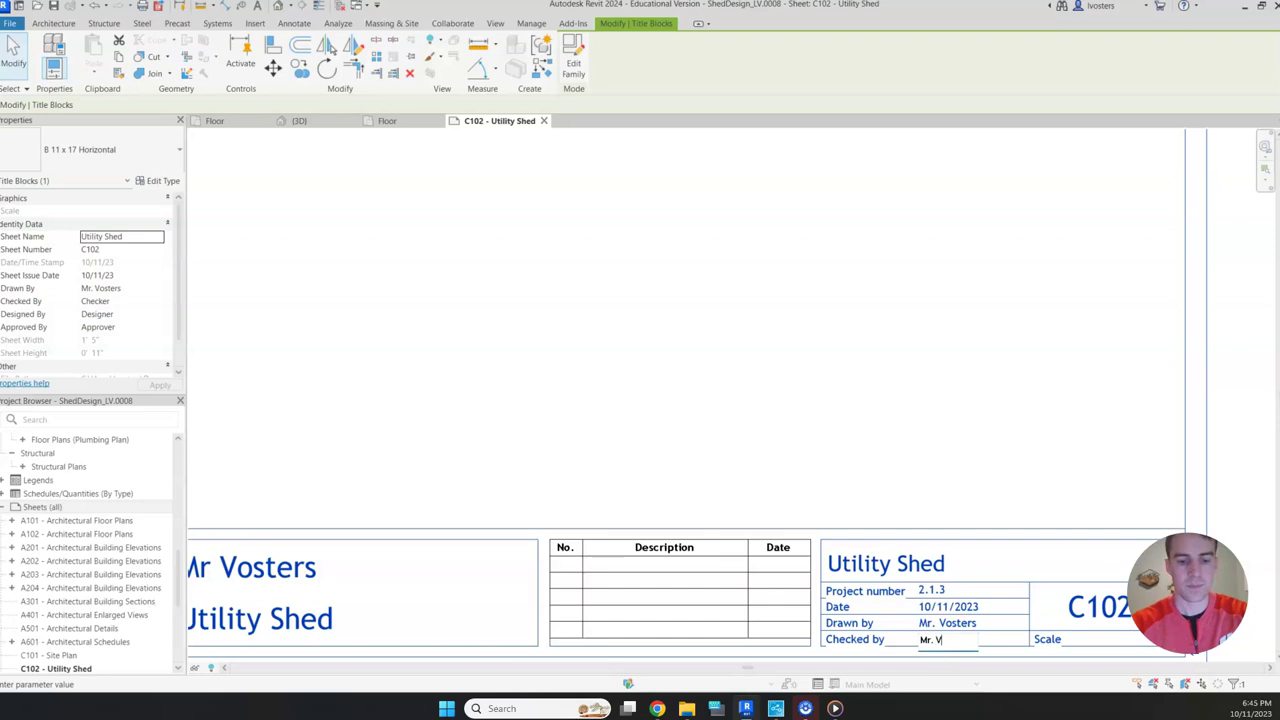
text(osters)
key(Return)
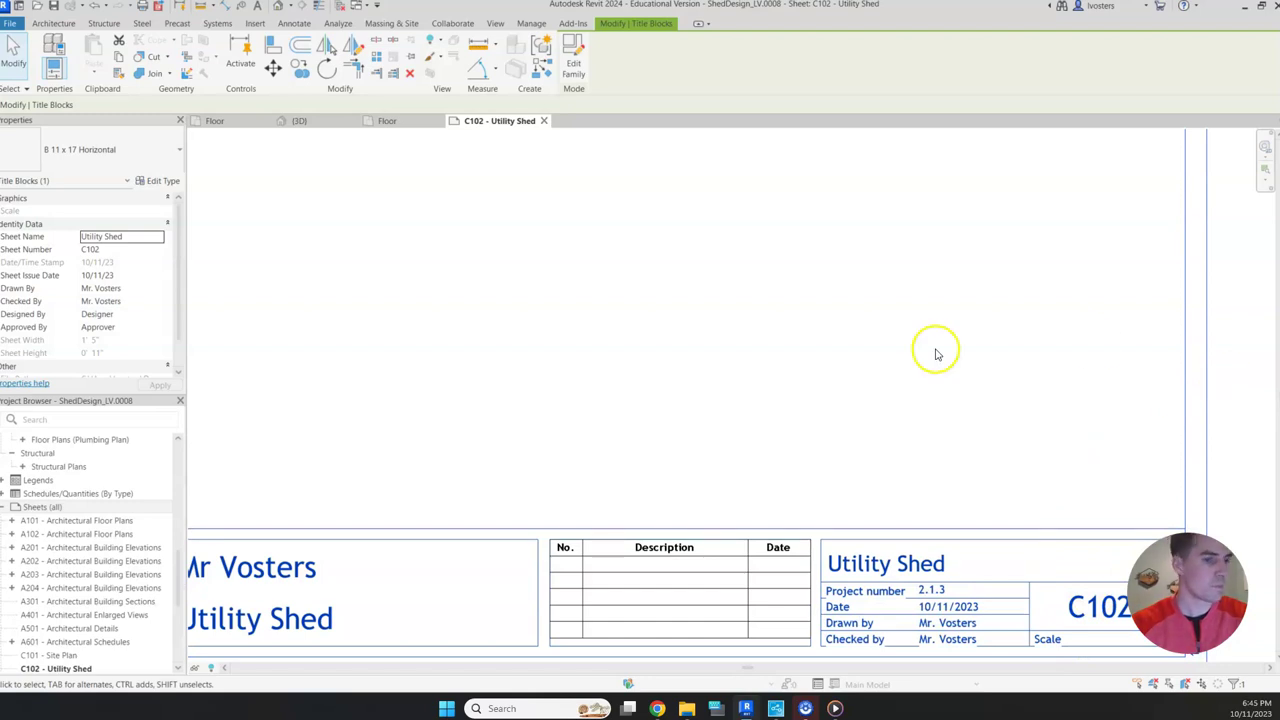
Step: Deselect the title block, pan the C102 sheet, and select a 3D view in the Project Browser
scroll(913, 258, down, 4)
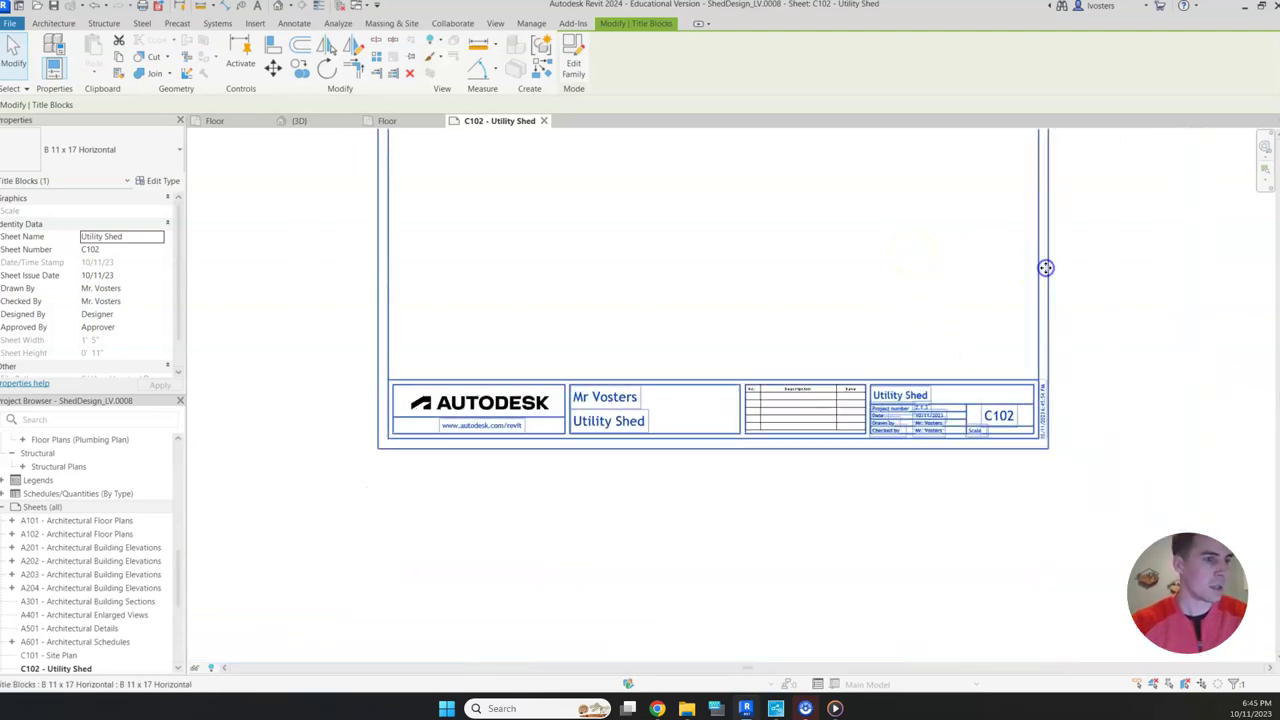
click(1096, 269)
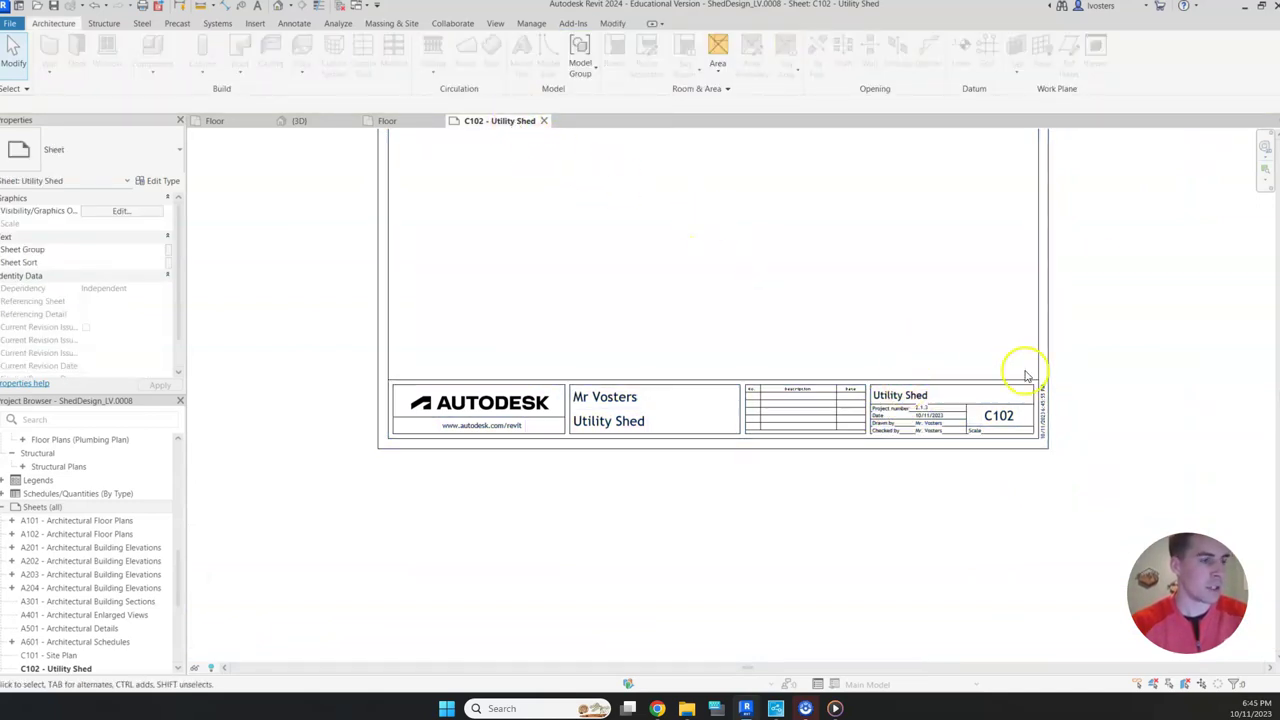
click(1263, 147)
drag(1252, 210, 1205, 385)
key(Escape)
click(900, 432)
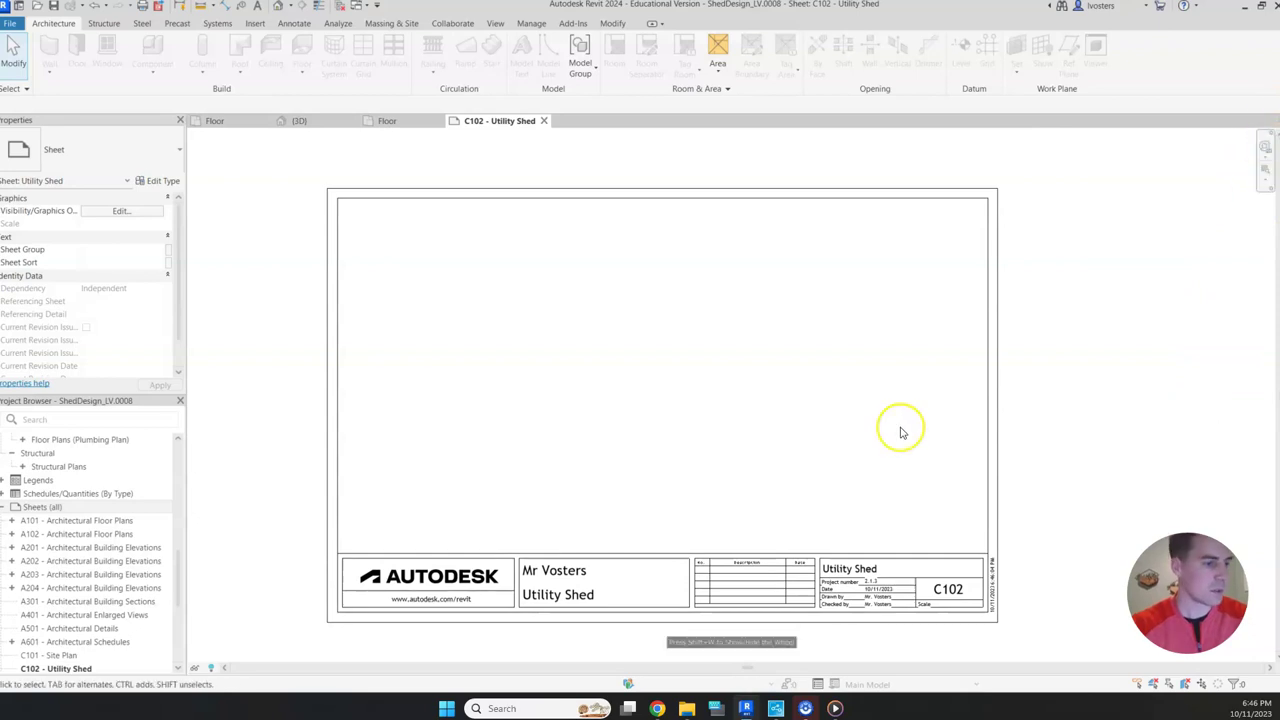
click(1084, 387)
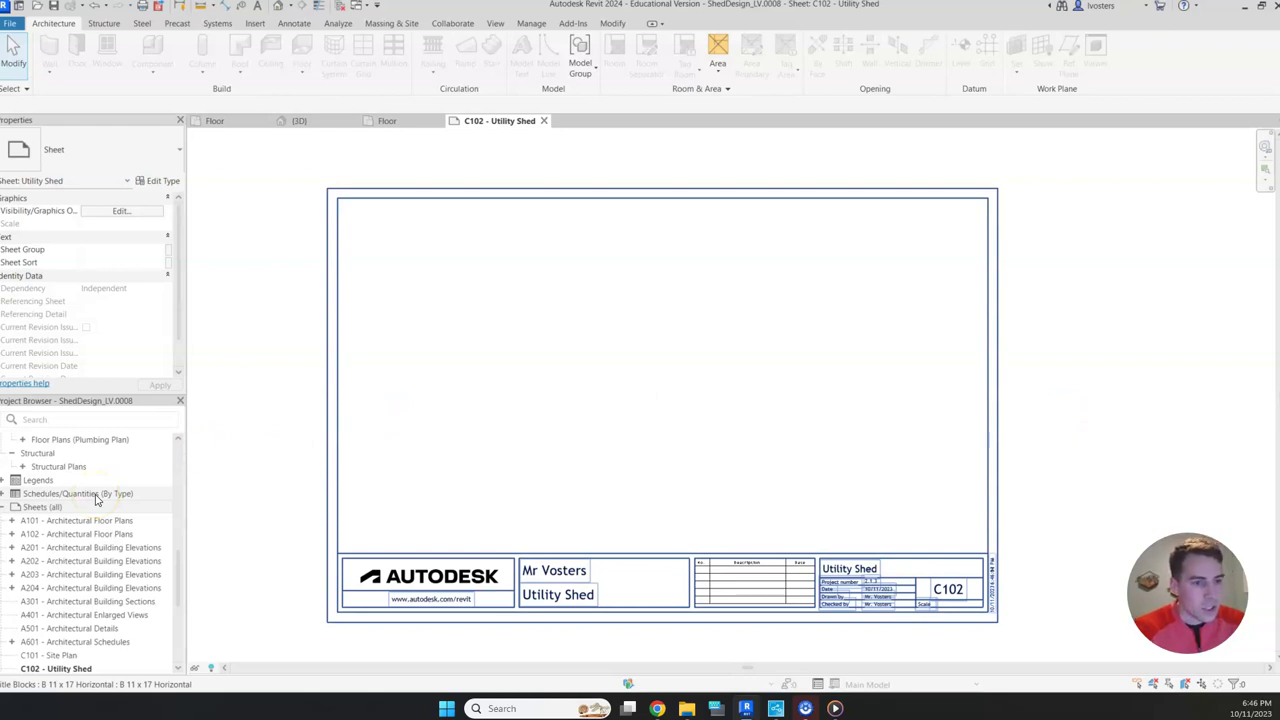
scroll(97, 500, up, 5)
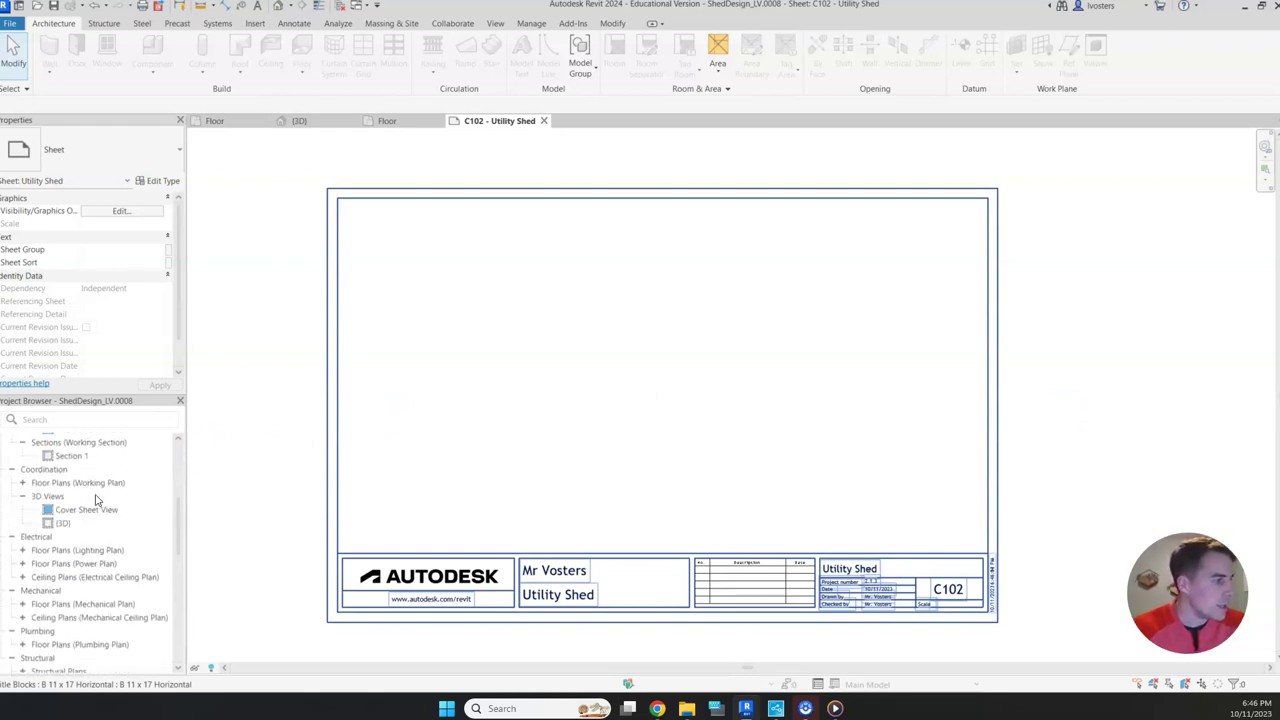
click(82, 515)
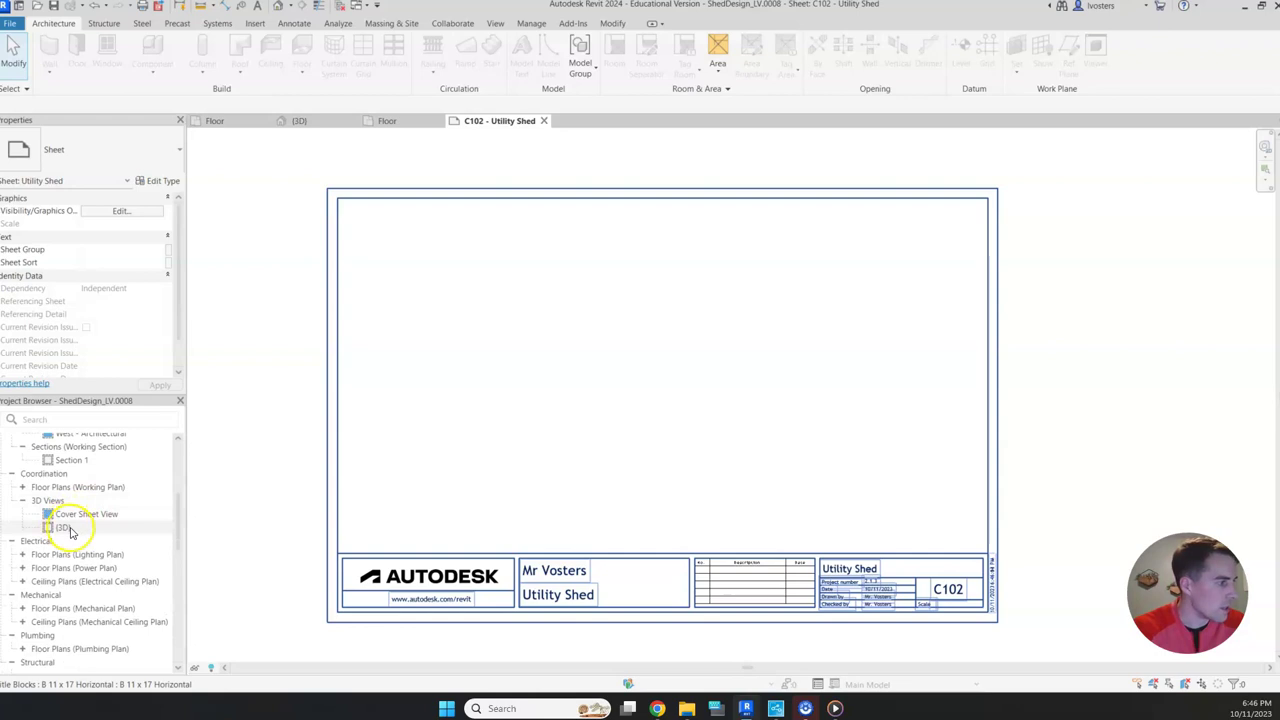
Step: Open the {3D} view and zoom and pan until the gabled shed fills the view
double_click(76, 528)
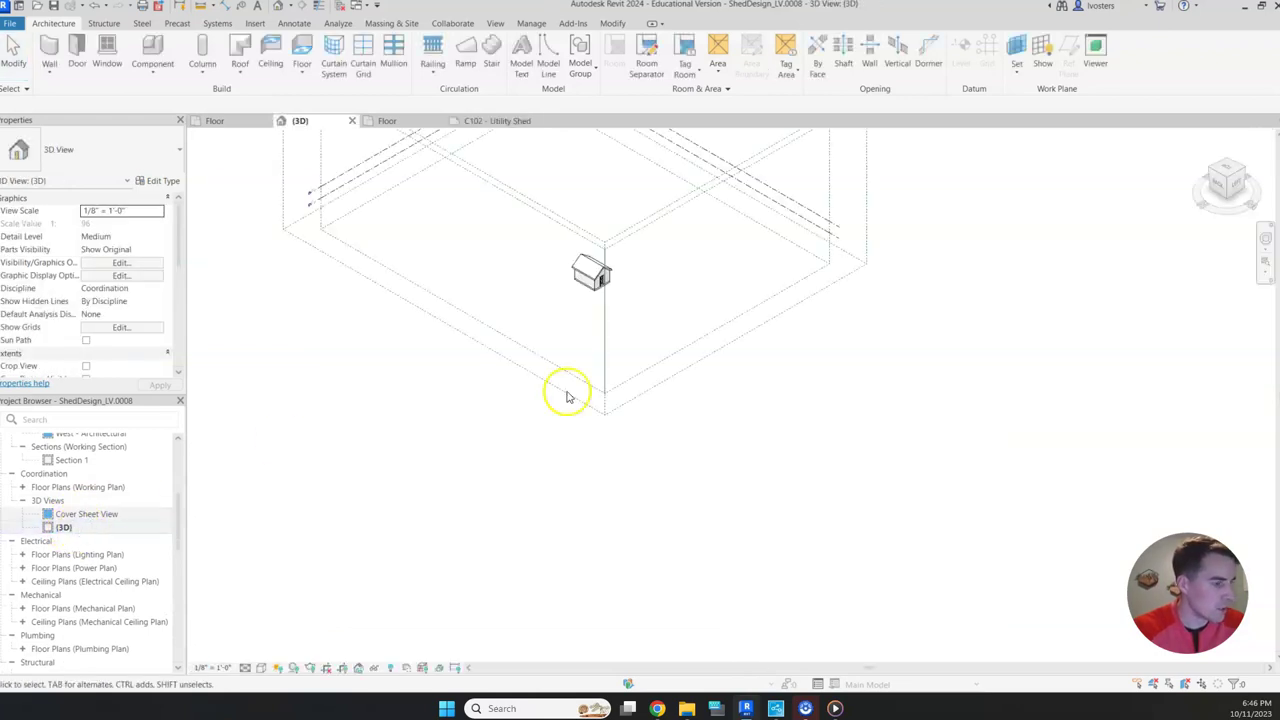
scroll(609, 252, up, 3)
scroll(611, 256, up, 2)
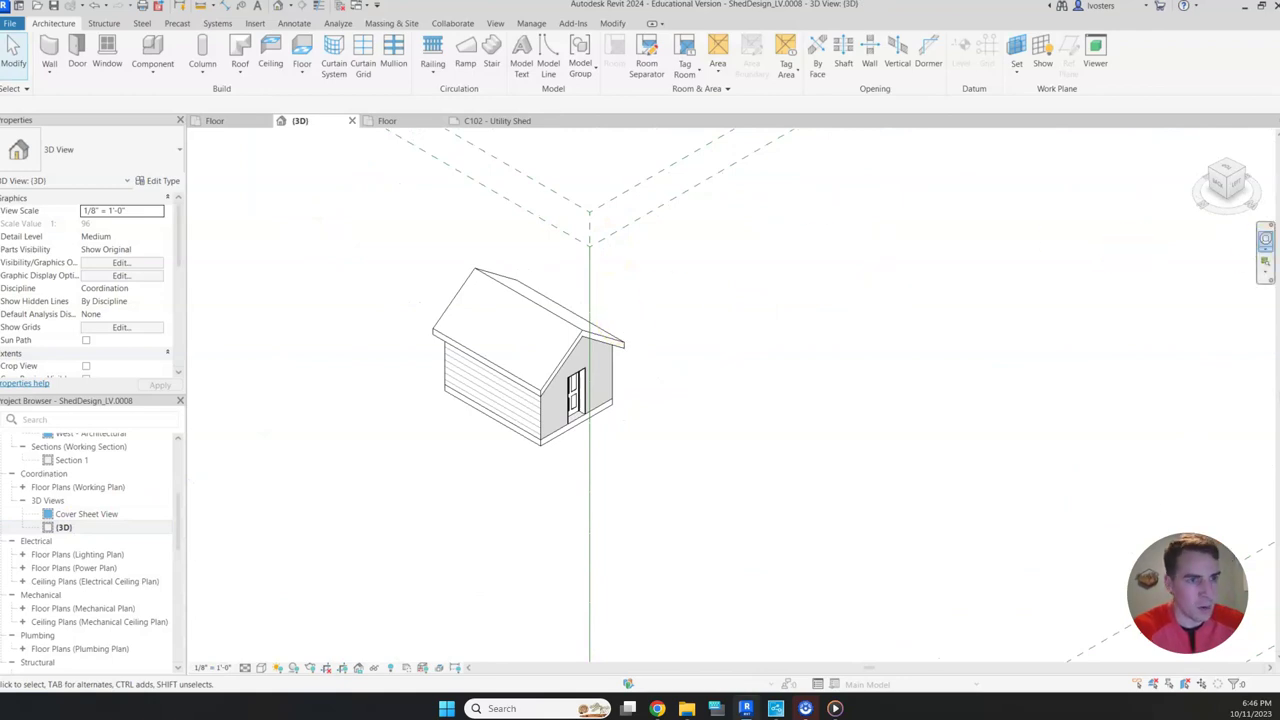
click(1265, 238)
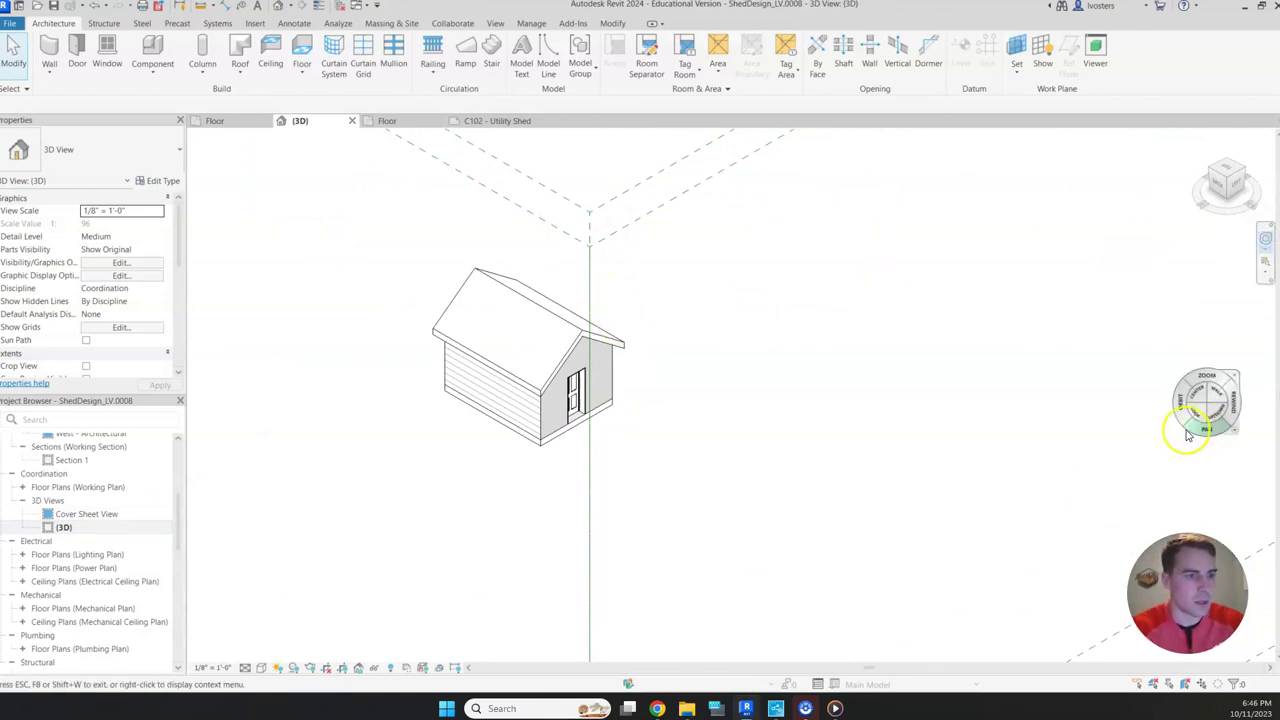
drag(1208, 435, 200, 457)
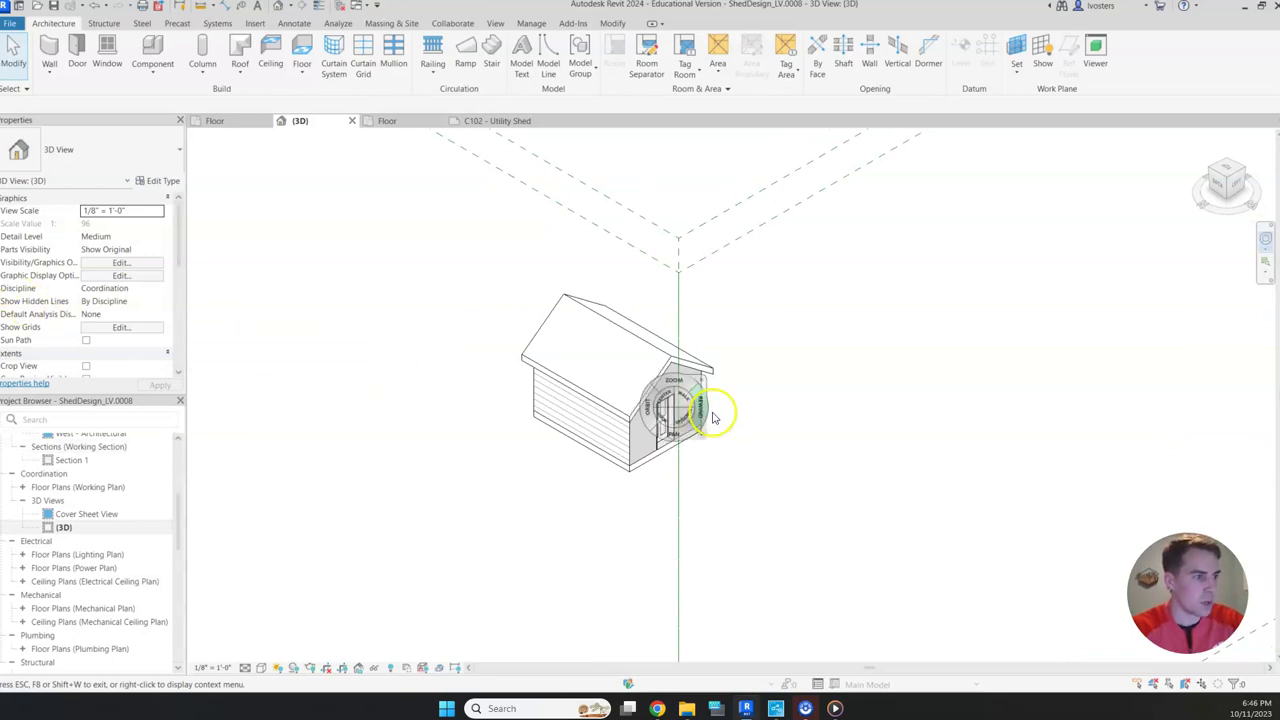
click(858, 440)
scroll(614, 371, up, 5)
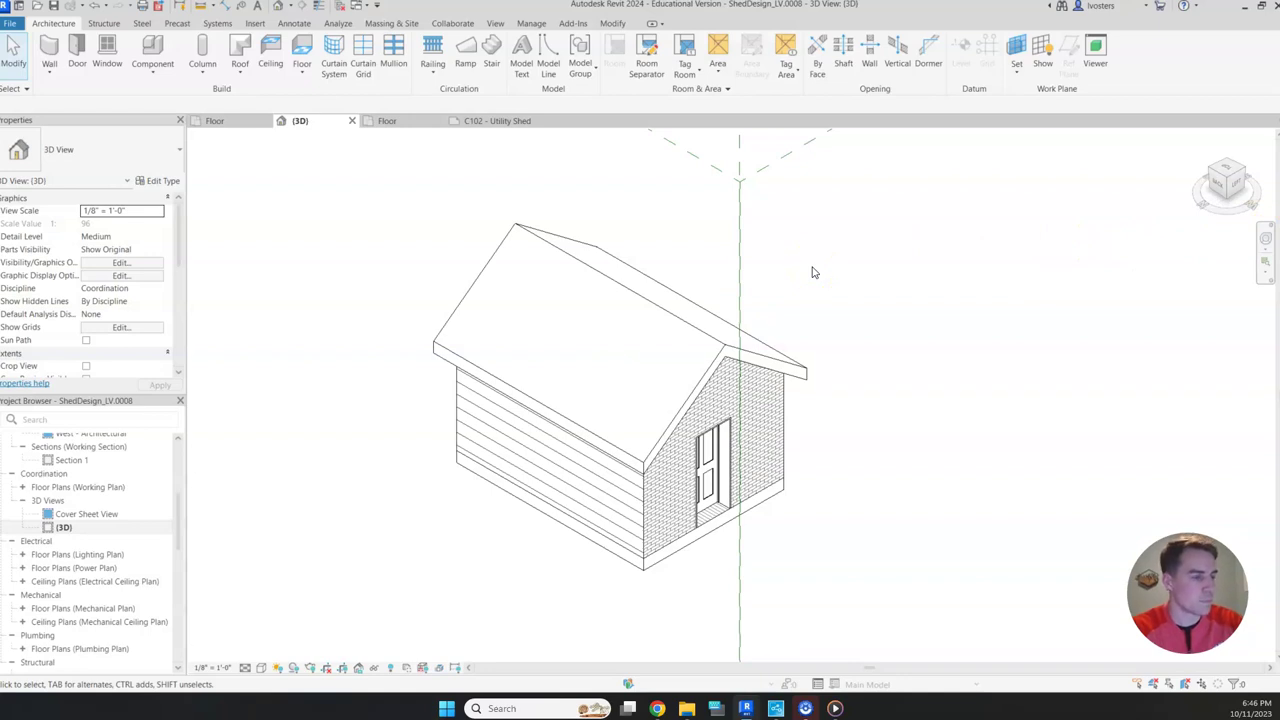
scroll(813, 272, down, 2)
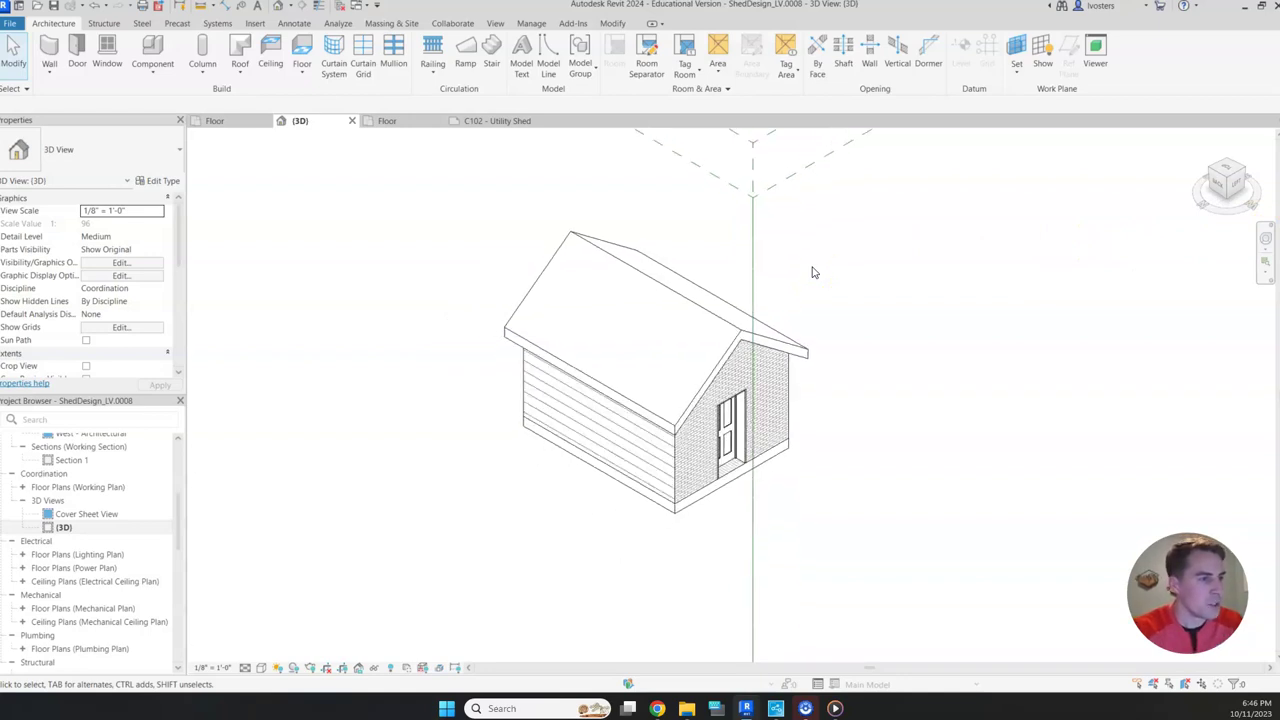
Step: Select both scope boxes plus the Level 2 and other level planes
click(754, 215)
scroll(757, 220, up, 3)
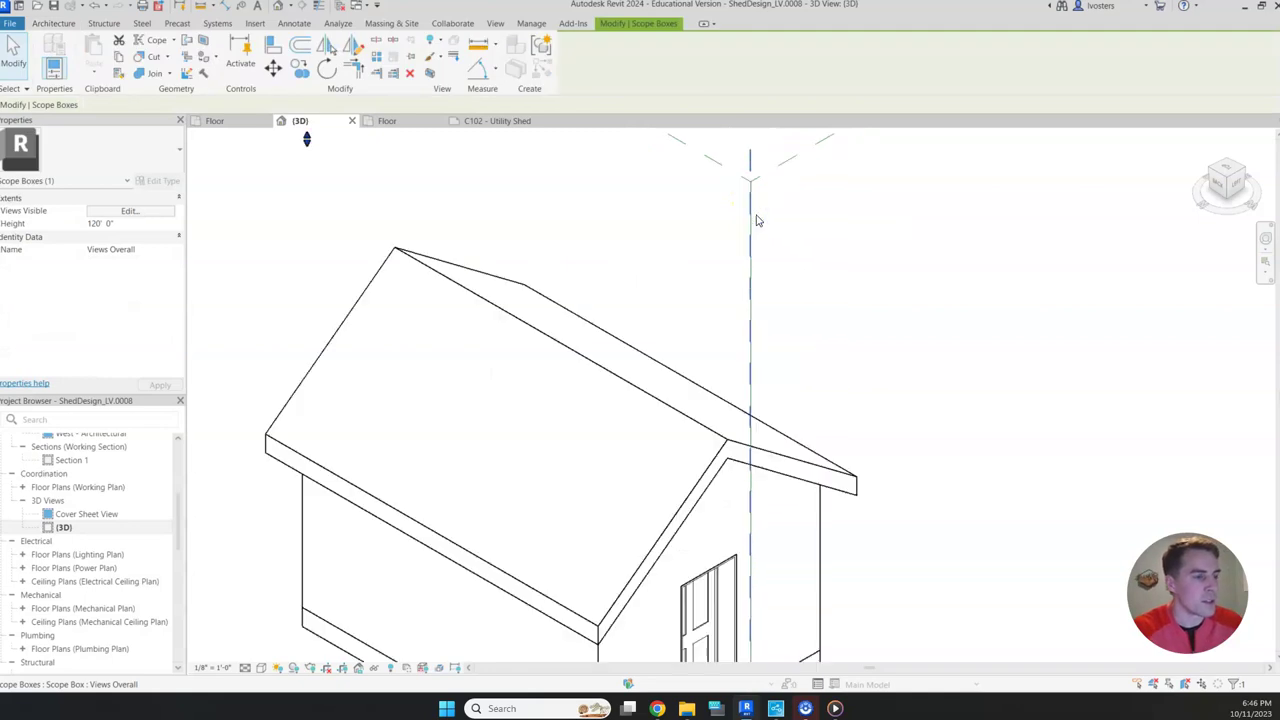
scroll(757, 220, down, 5)
click(775, 208)
ctrl+click(778, 200)
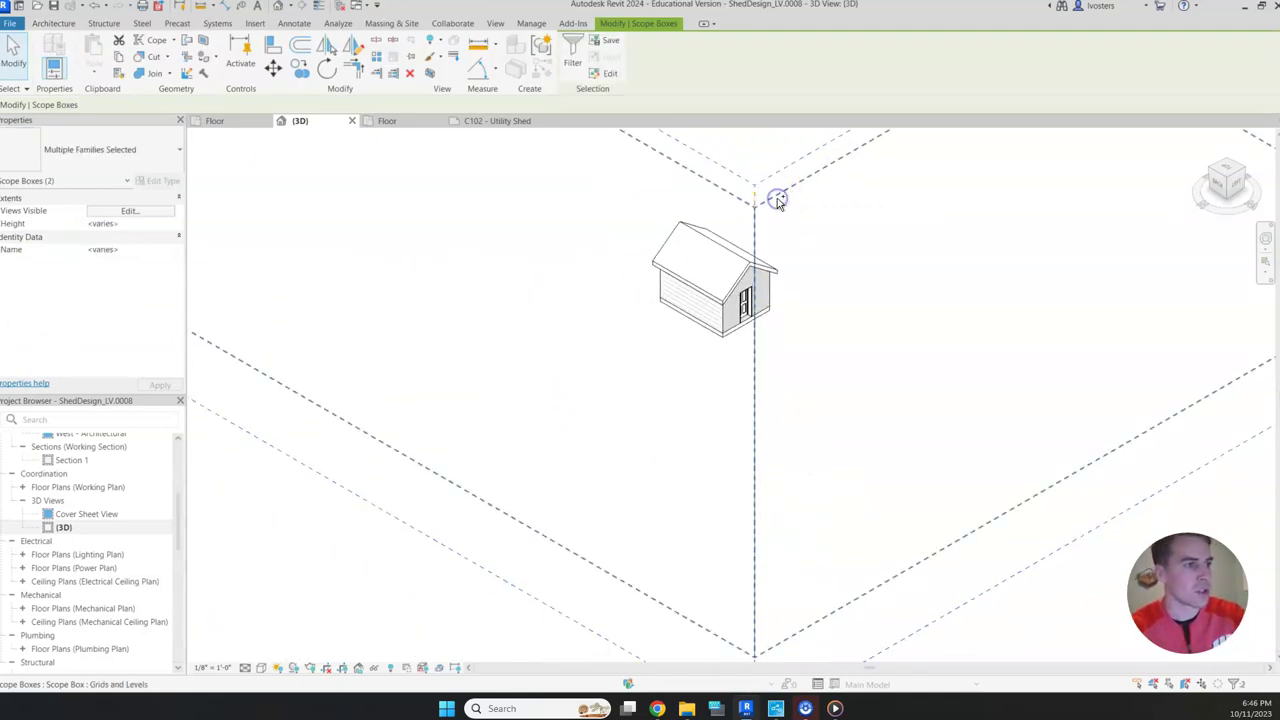
scroll(703, 453, up, 3)
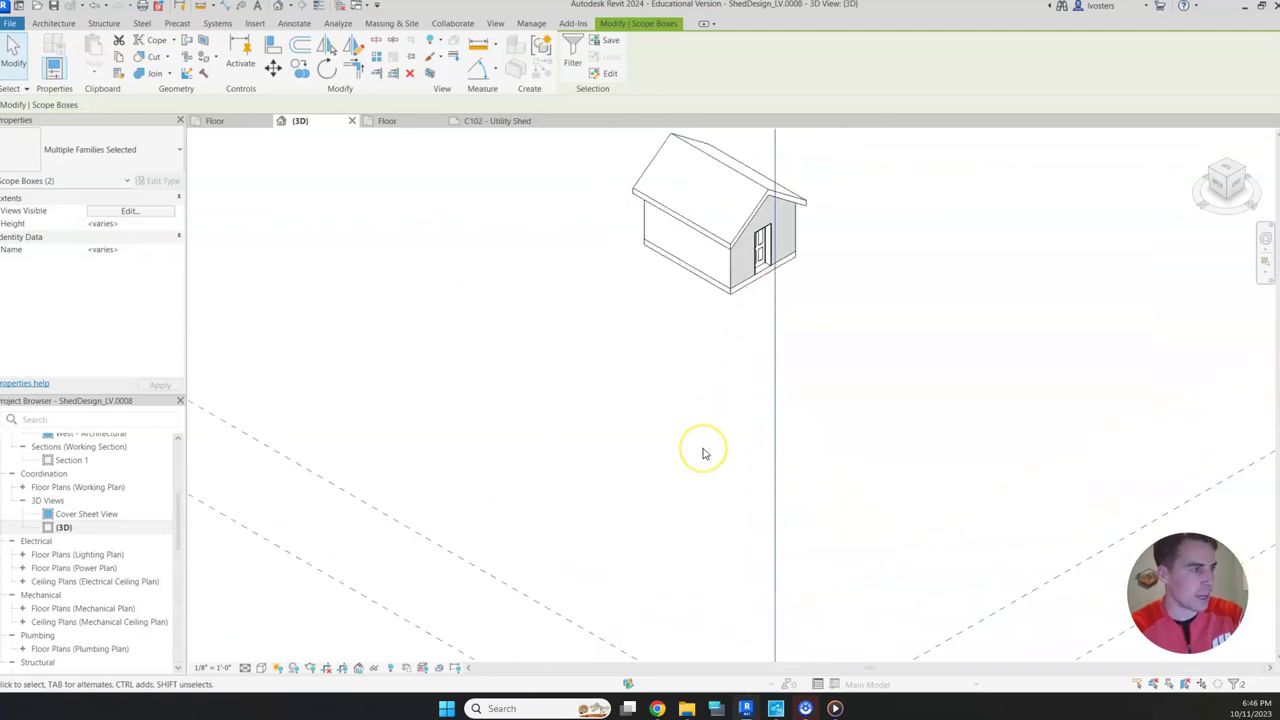
scroll(703, 453, down, 6)
scroll(703, 453, down, 1)
ctrl+click(817, 278)
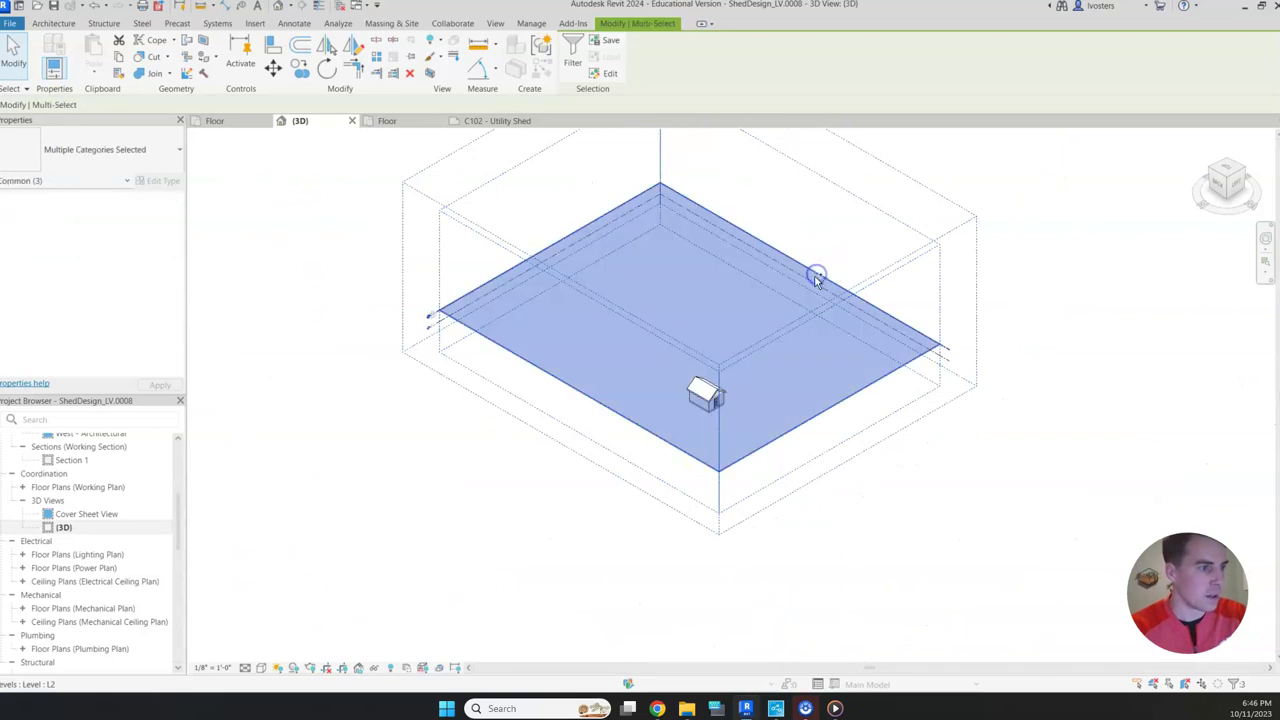
ctrl+click(811, 281)
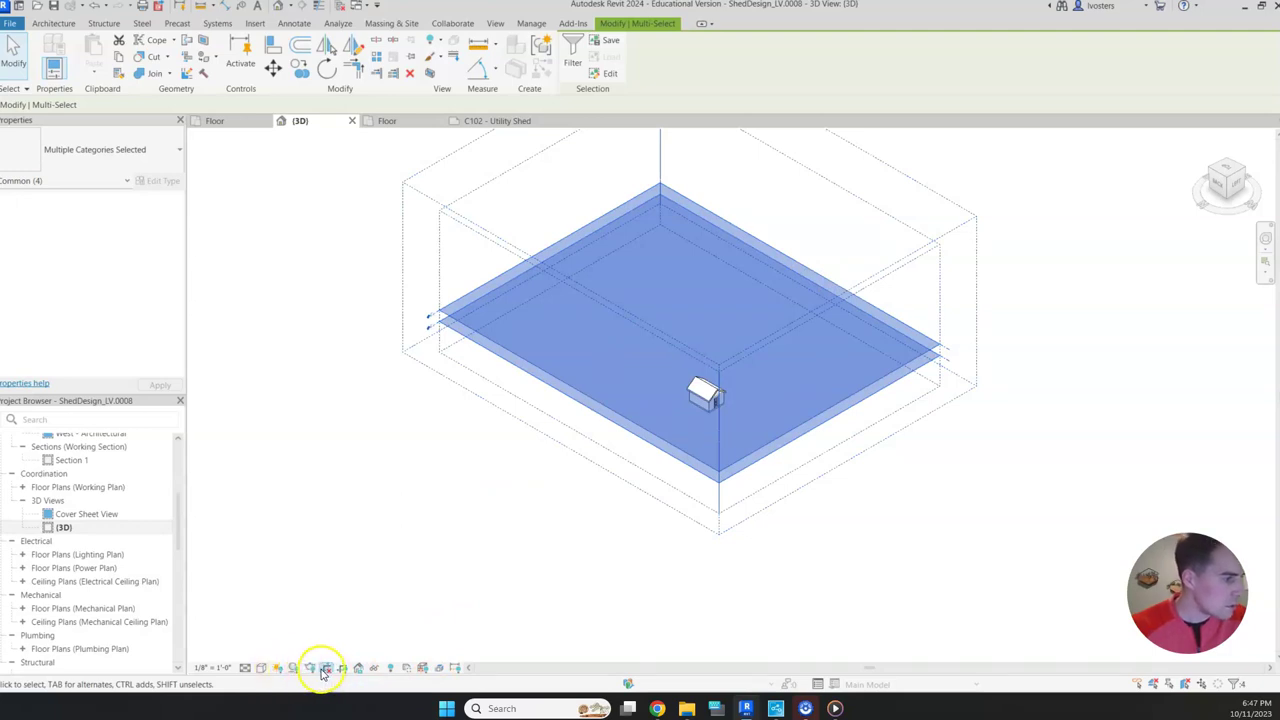
Step: Hide the selected scope boxes and levels, applying the hide permanently to the view
click(374, 668)
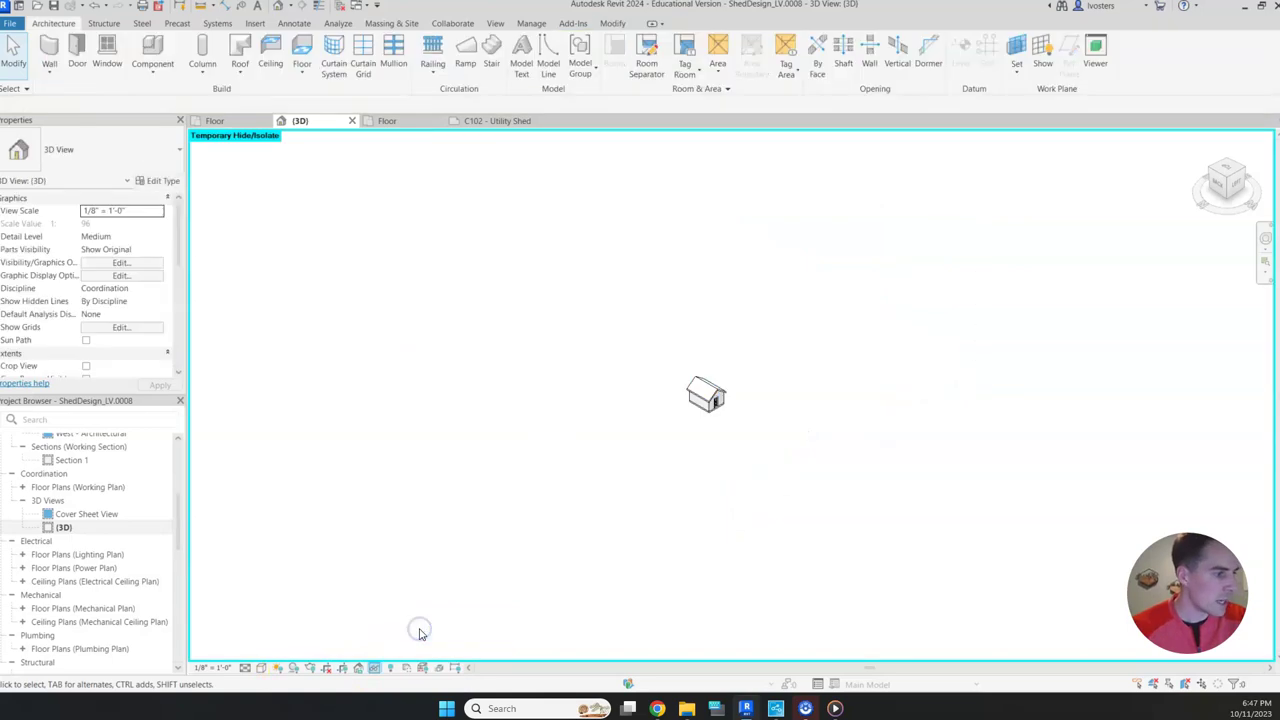
click(373, 667)
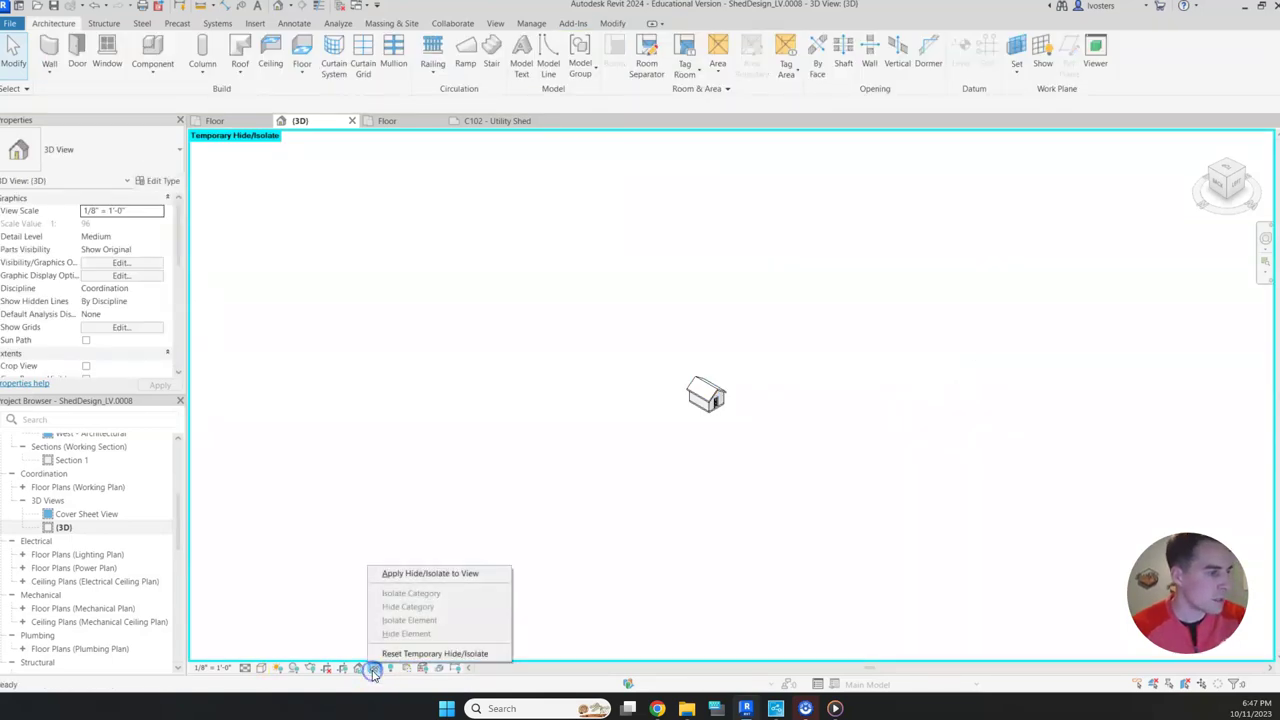
click(428, 575)
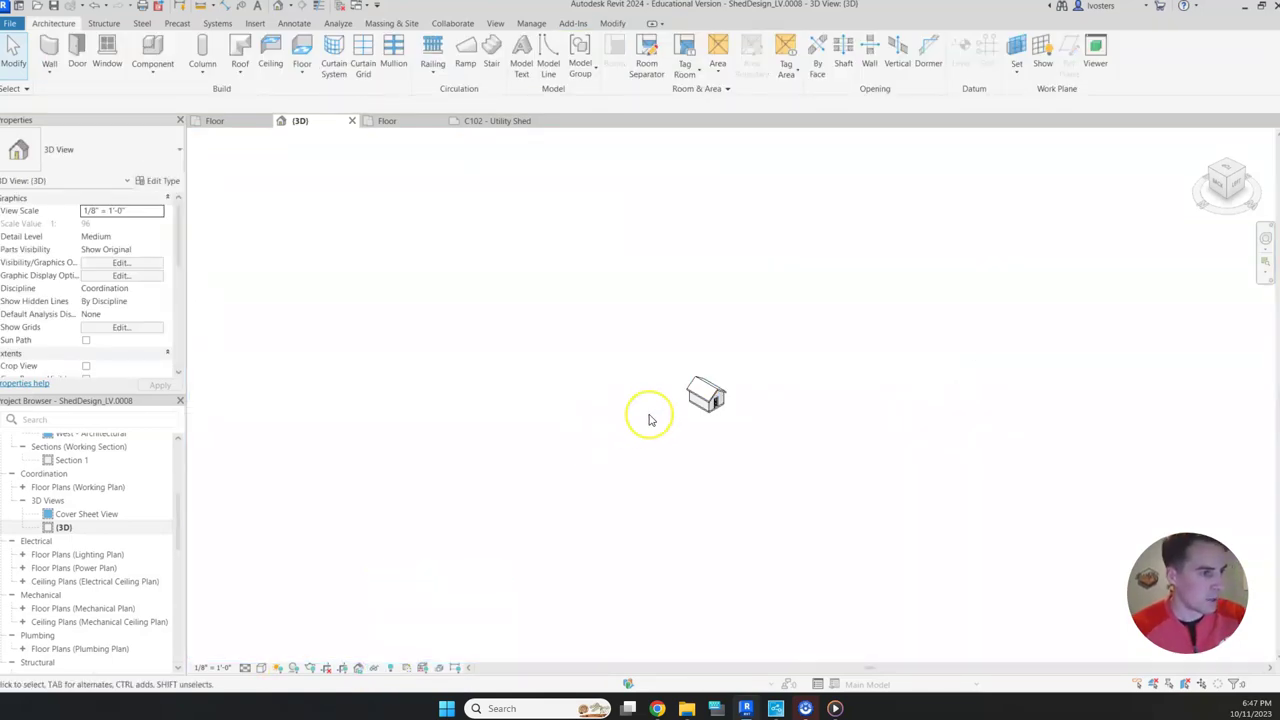
shift+middle_drag(649, 417, 649, 417)
scroll(649, 419, up, 6)
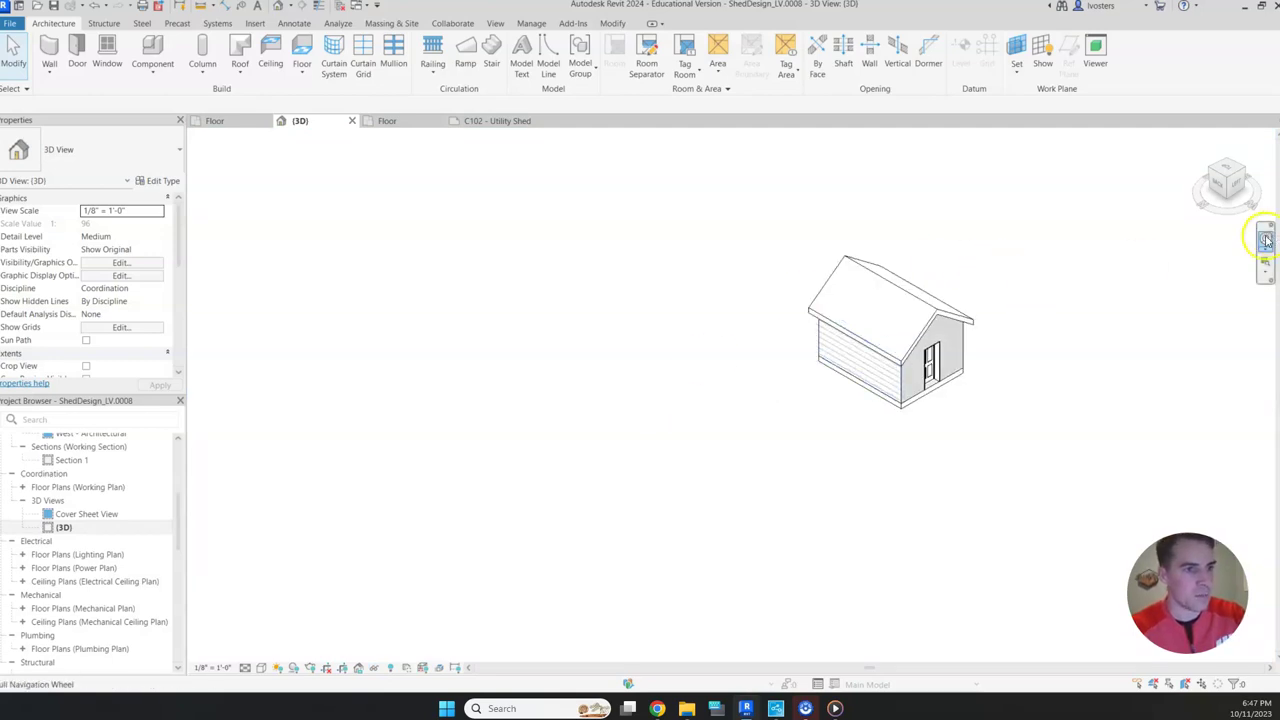
Step: Enable the 3D view's crop region, pull its edges in around the shed, then hide the outline
middle_click(1042, 286)
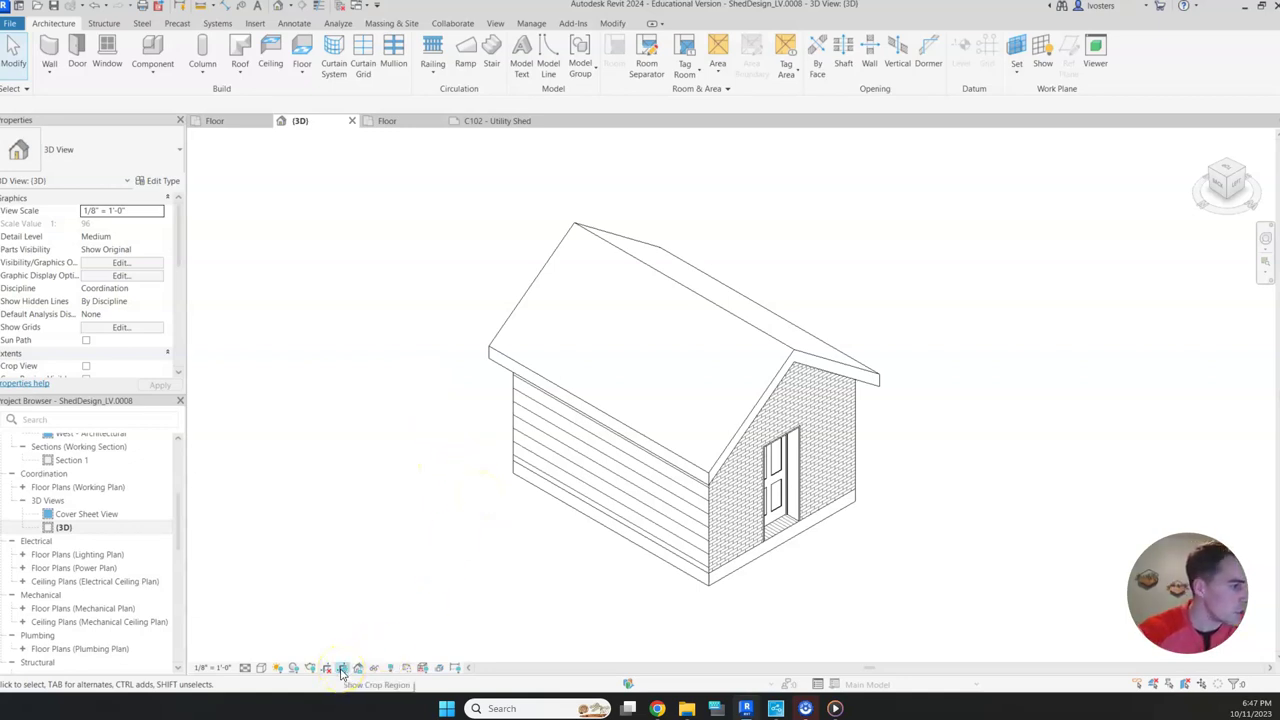
click(341, 668)
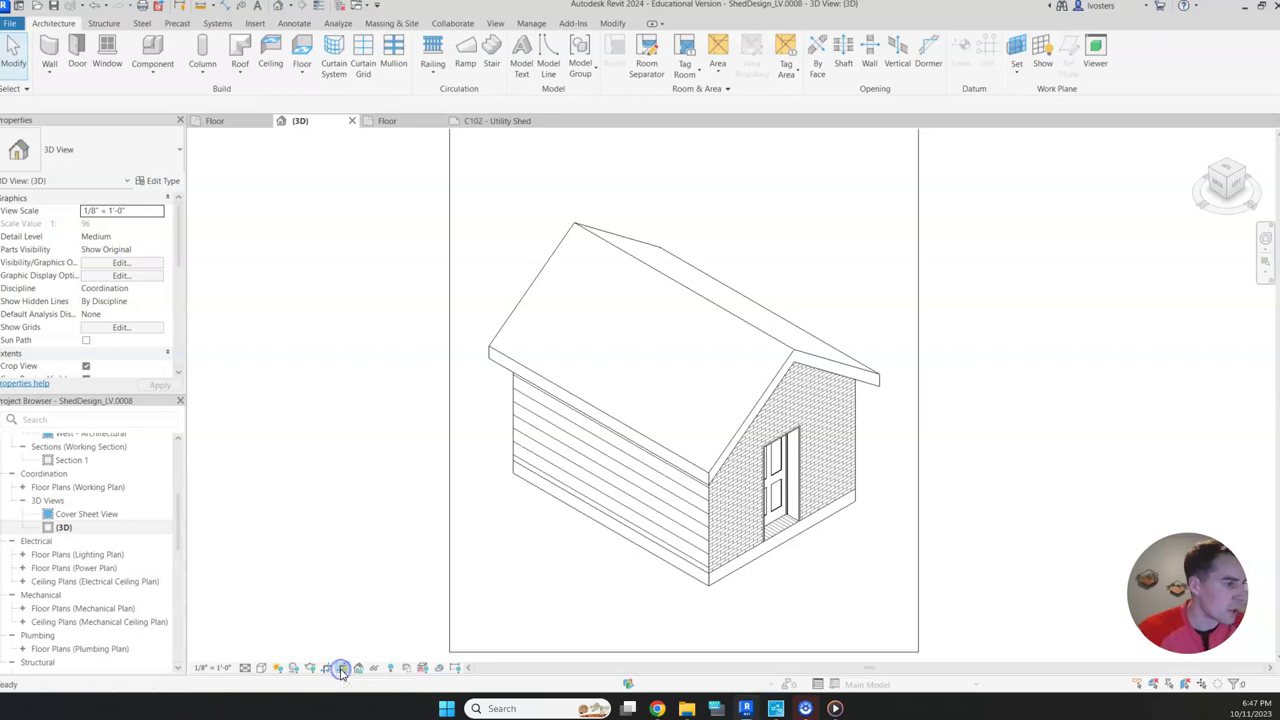
scroll(986, 455, down, 3)
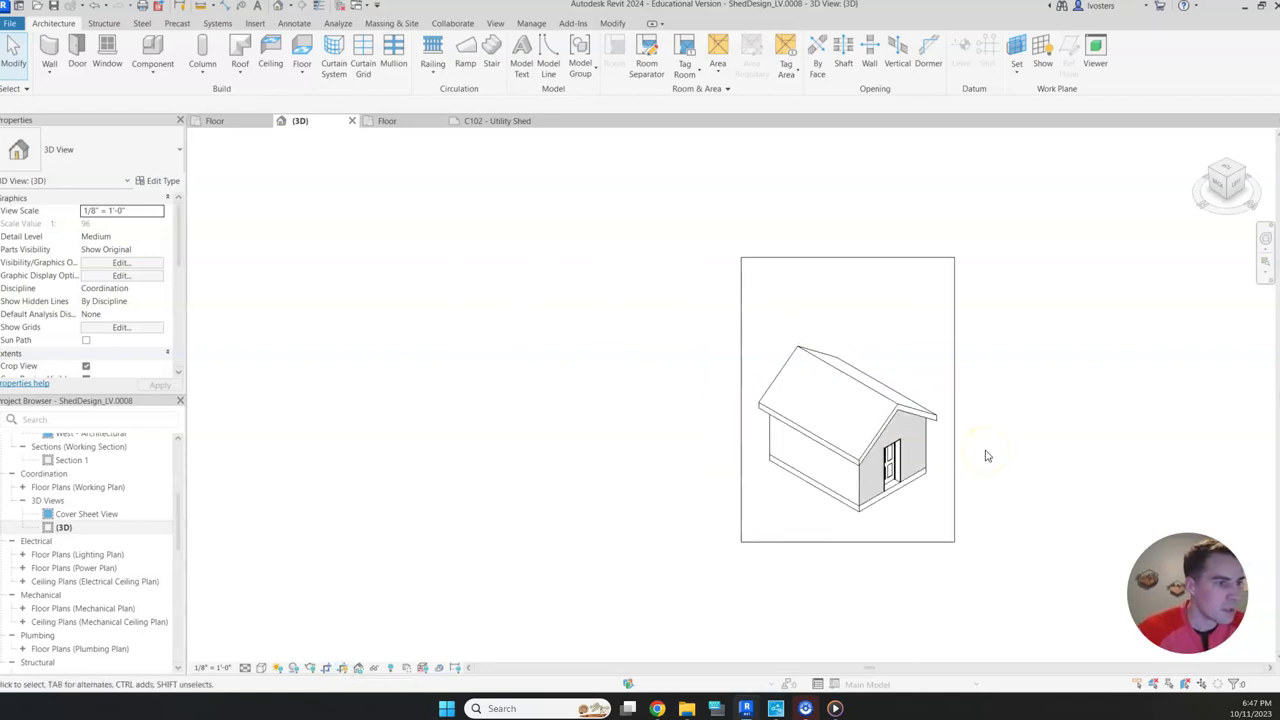
click(954, 399)
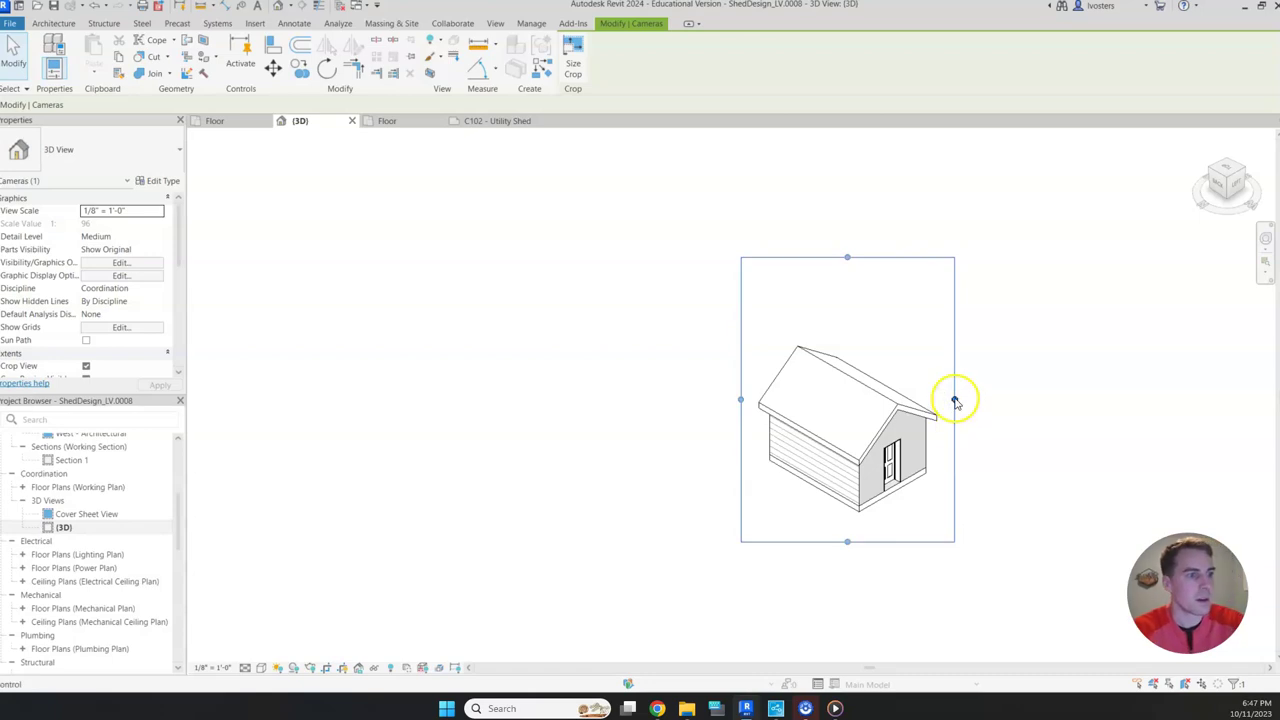
drag(955, 399, 1057, 386)
mouse_move(741, 399)
mouse_down()
mouse_move(654, 402)
mouse_move(737, 399)
mouse_up()
drag(897, 262, 891, 323)
drag(1057, 430, 955, 424)
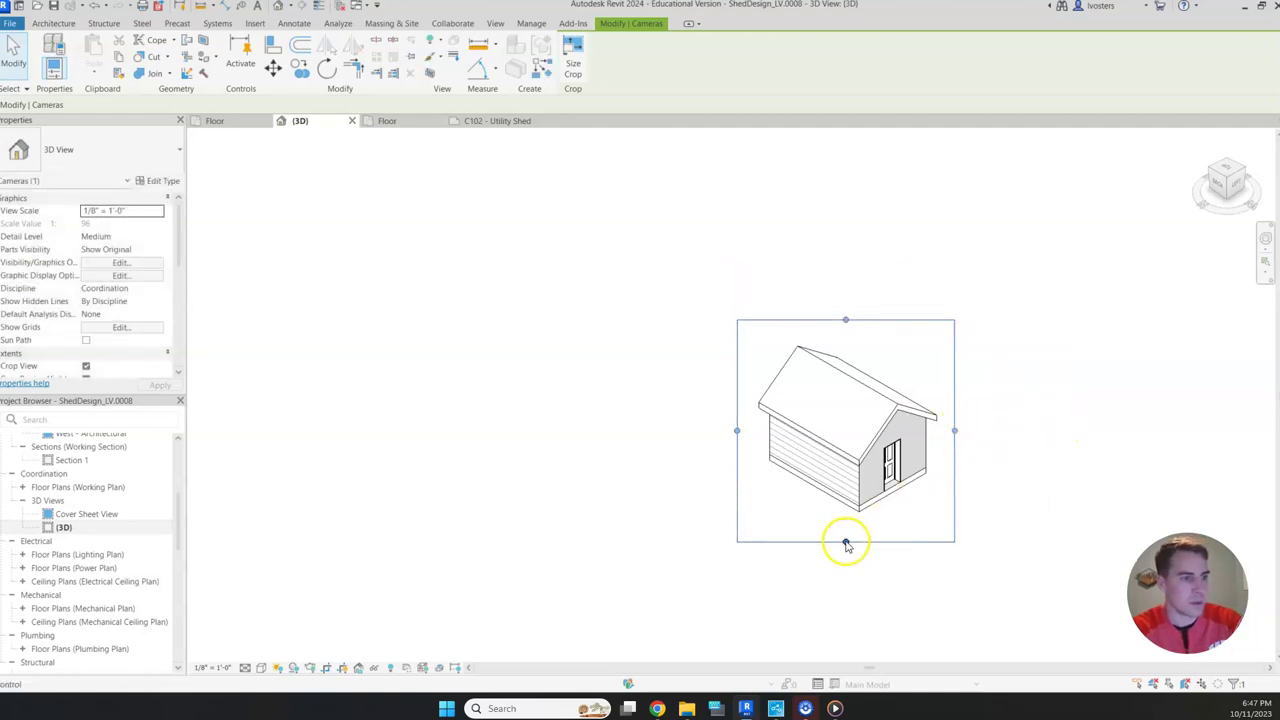
drag(845, 545, 846, 535)
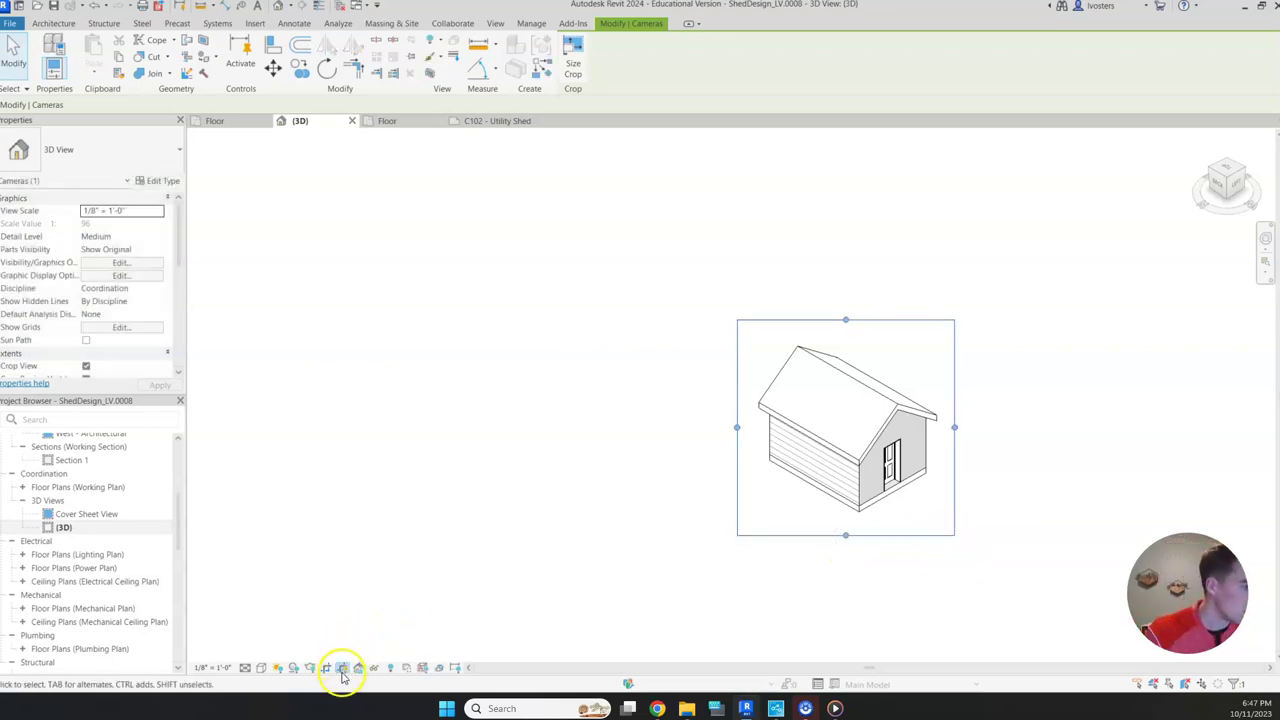
click(342, 669)
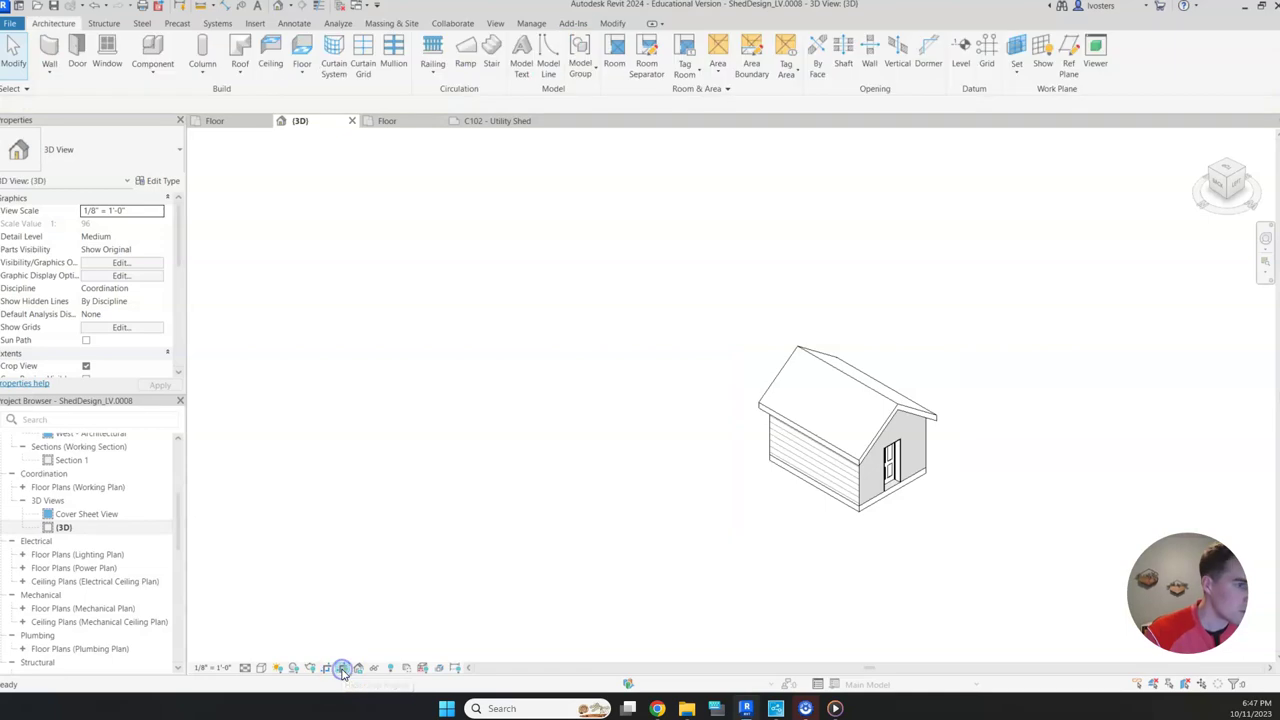
Step: Open sheet C102 - Utility Shed from the sheet list
scroll(104, 500, down, 5)
click(87, 539)
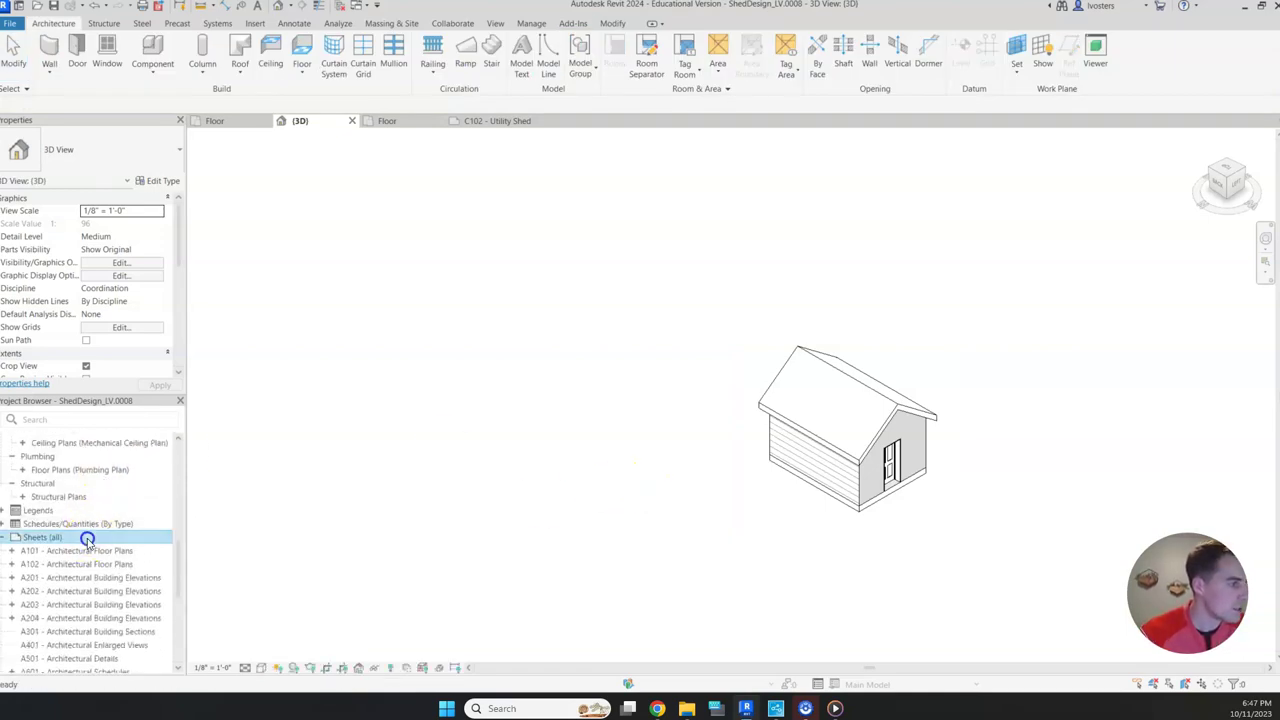
scroll(87, 541, down, 5)
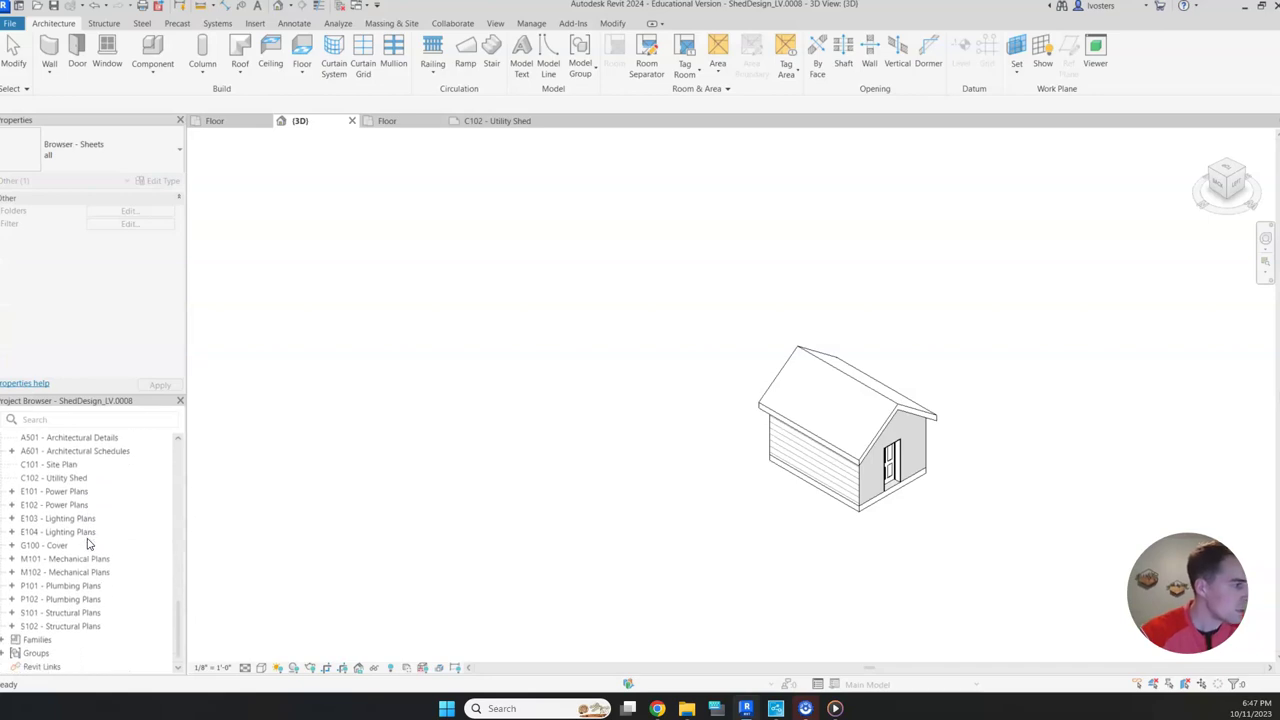
scroll(87, 541, up, 3)
click(77, 563)
double_click(77, 563)
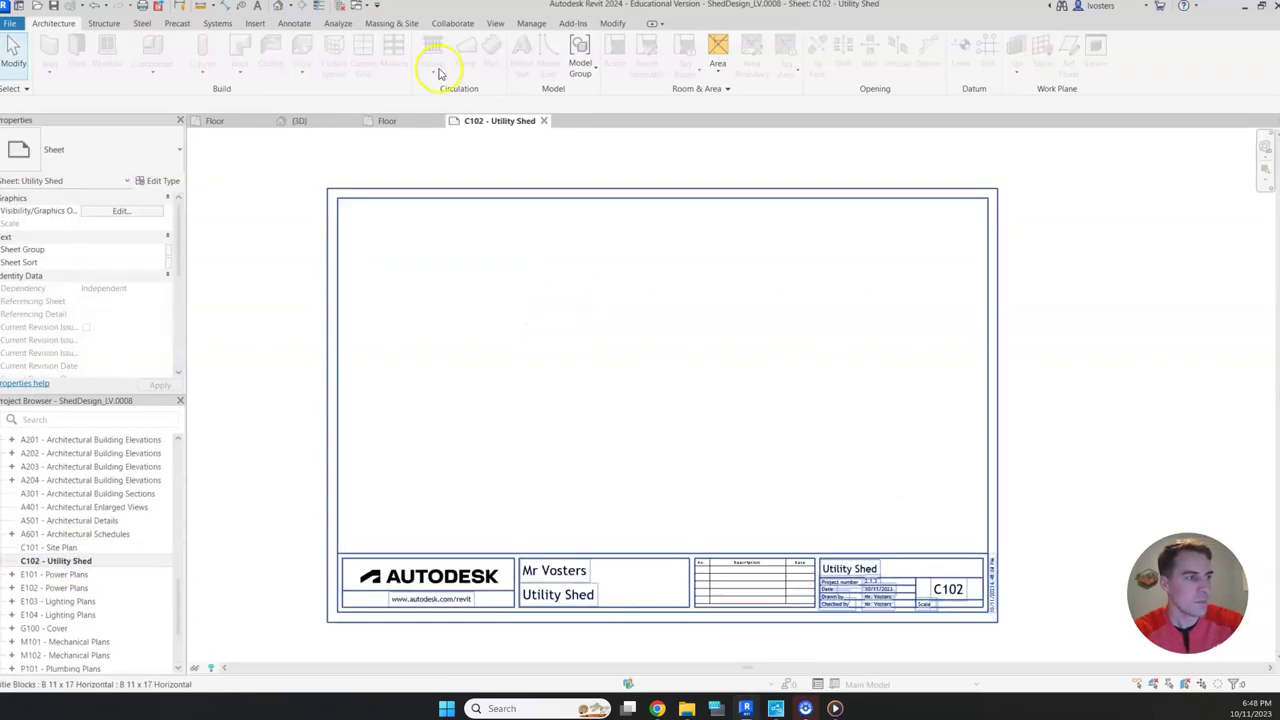
click(412, 120)
click(491, 120)
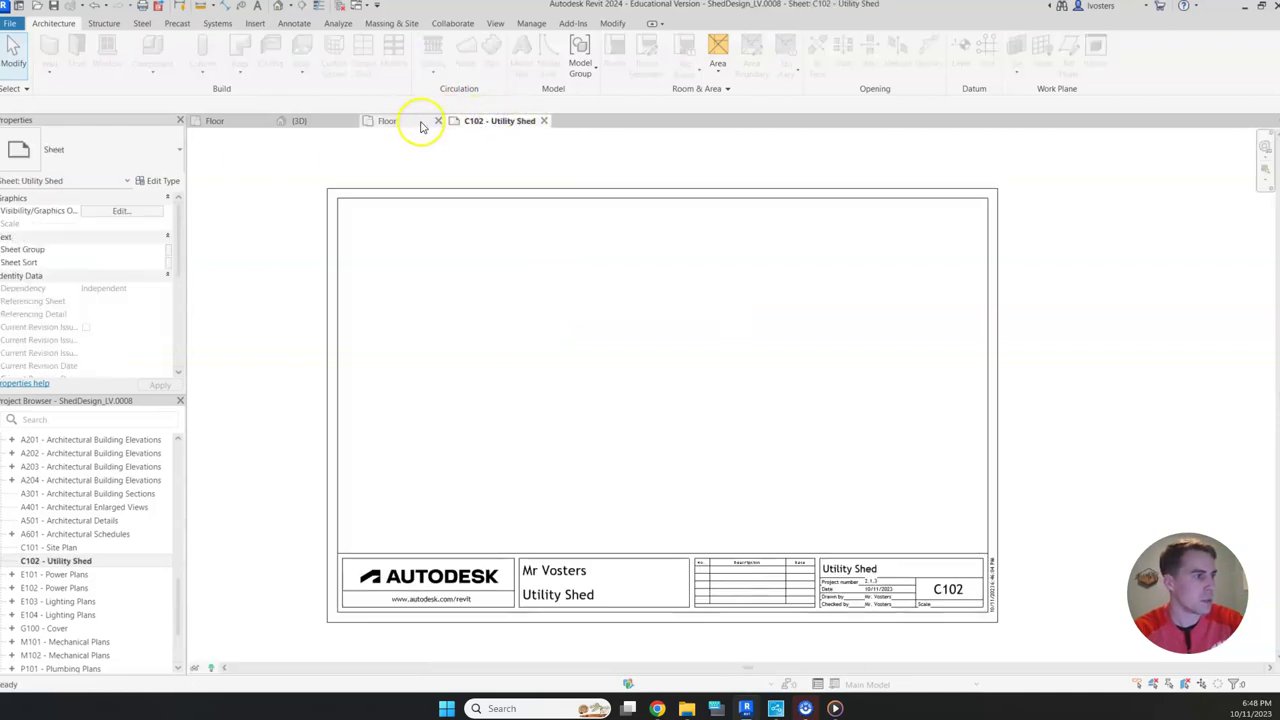
Step: Place the {3D} view on sheet C102 in its upper-right area as viewport 1
scroll(91, 510, up, 5)
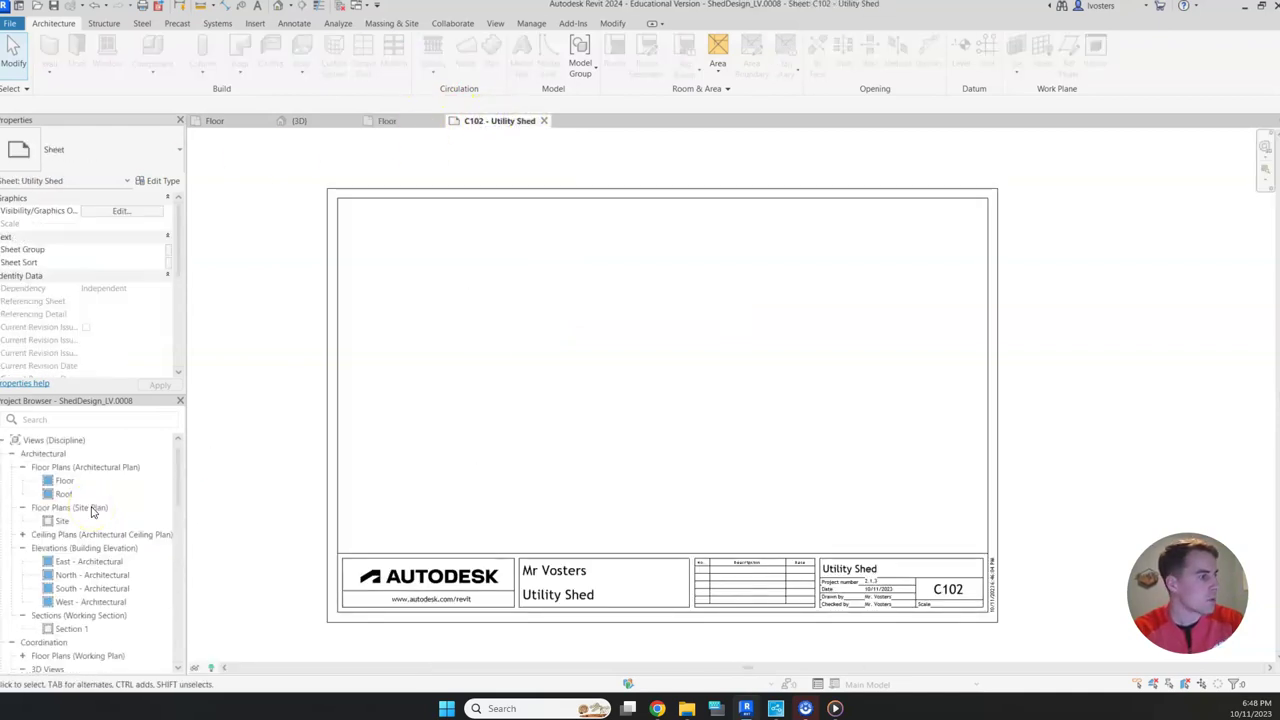
scroll(80, 520, down, 4)
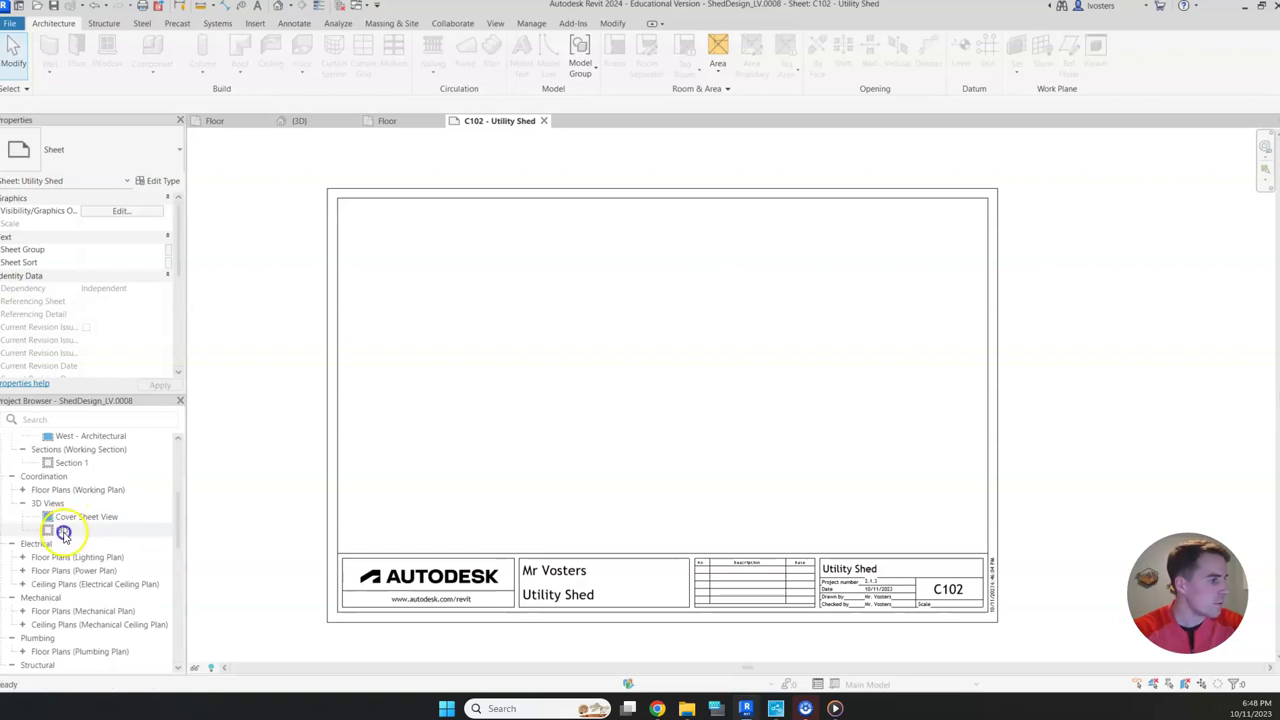
drag(63, 530, 846, 294)
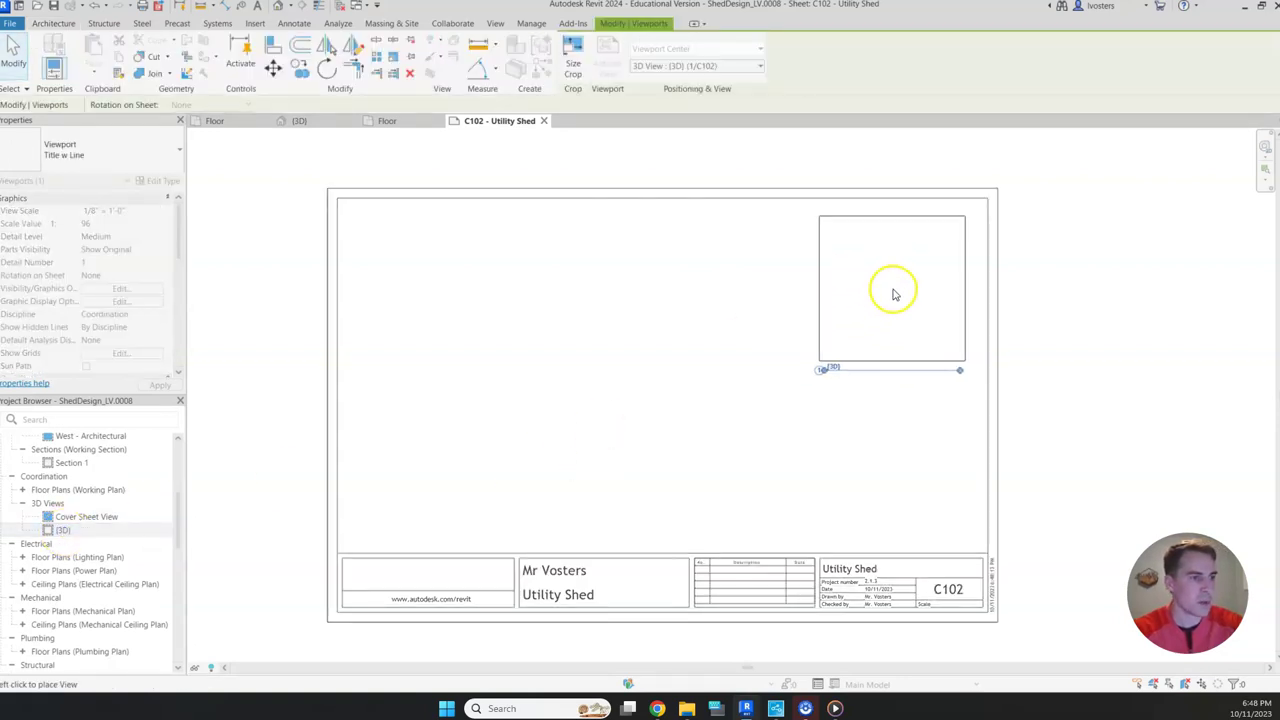
click(891, 292)
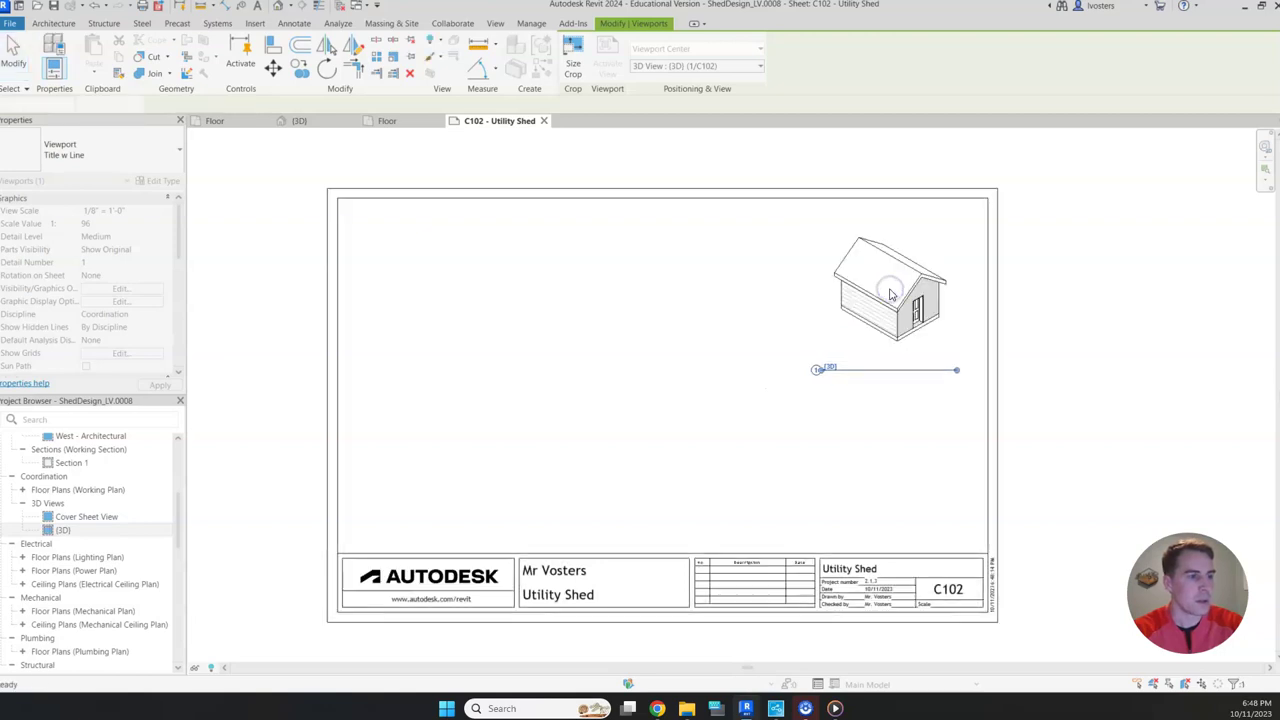
click(1057, 391)
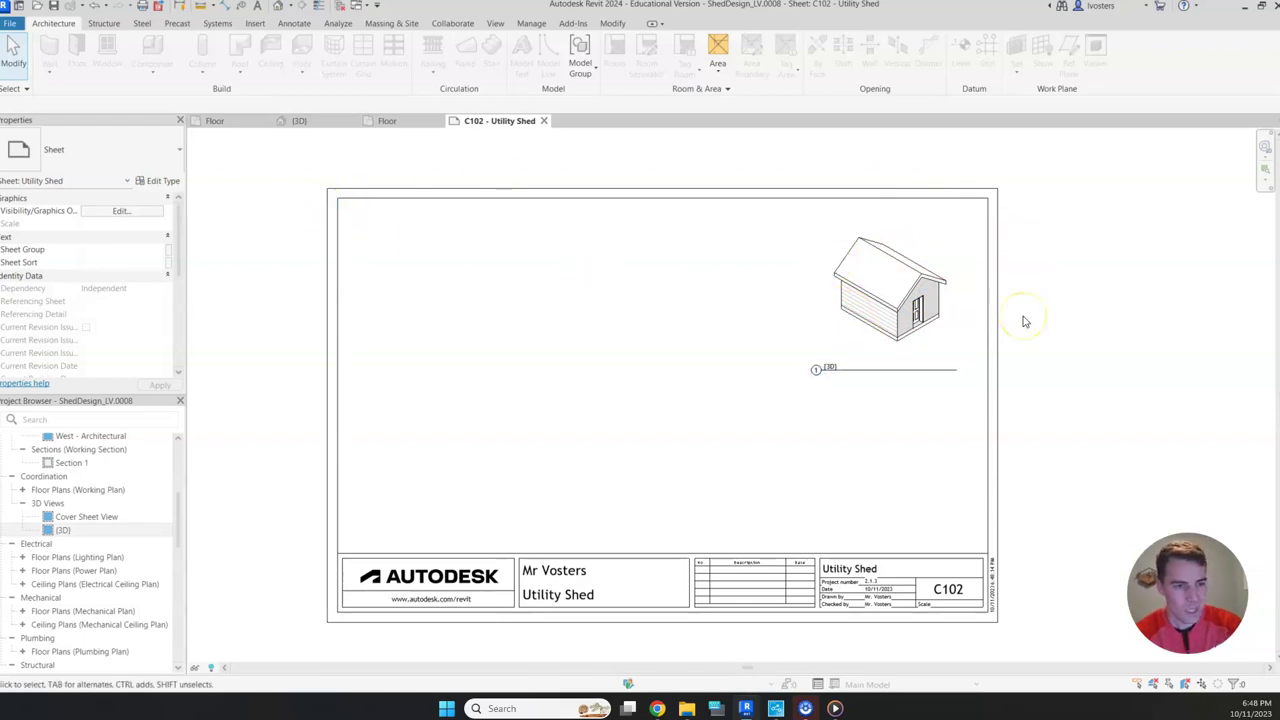
click(889, 311)
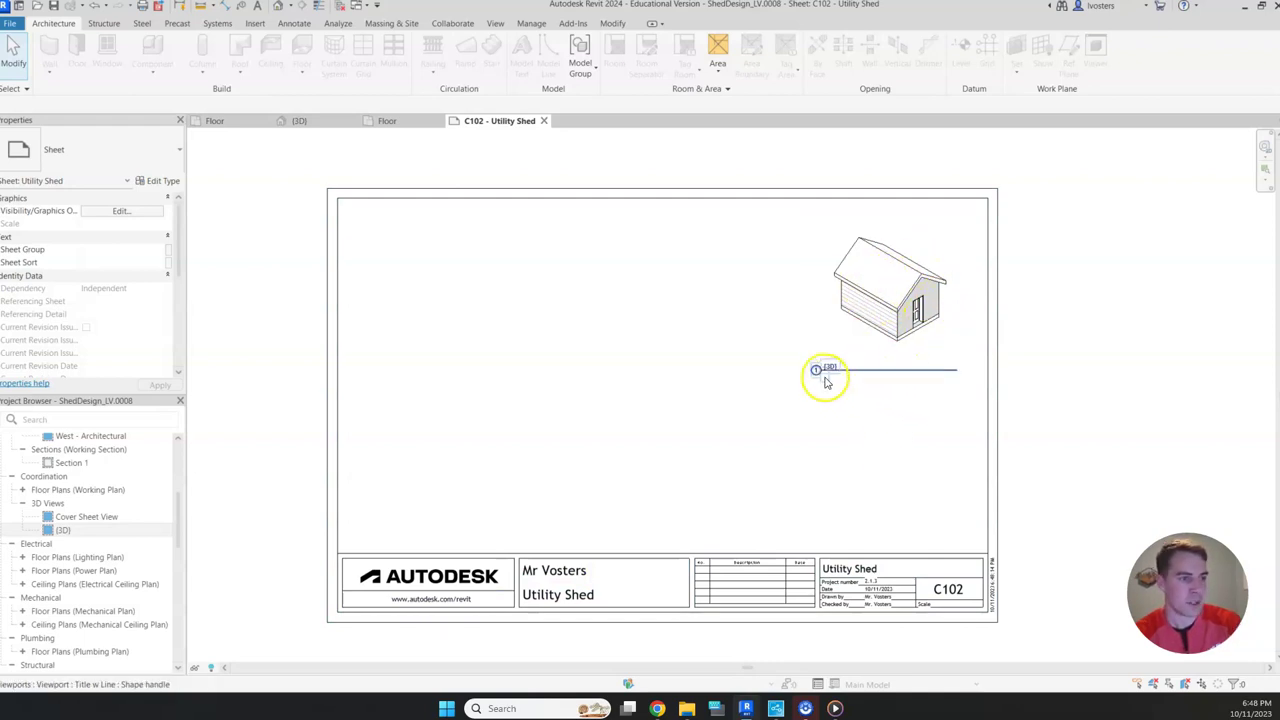
scroll(866, 443, down, 3)
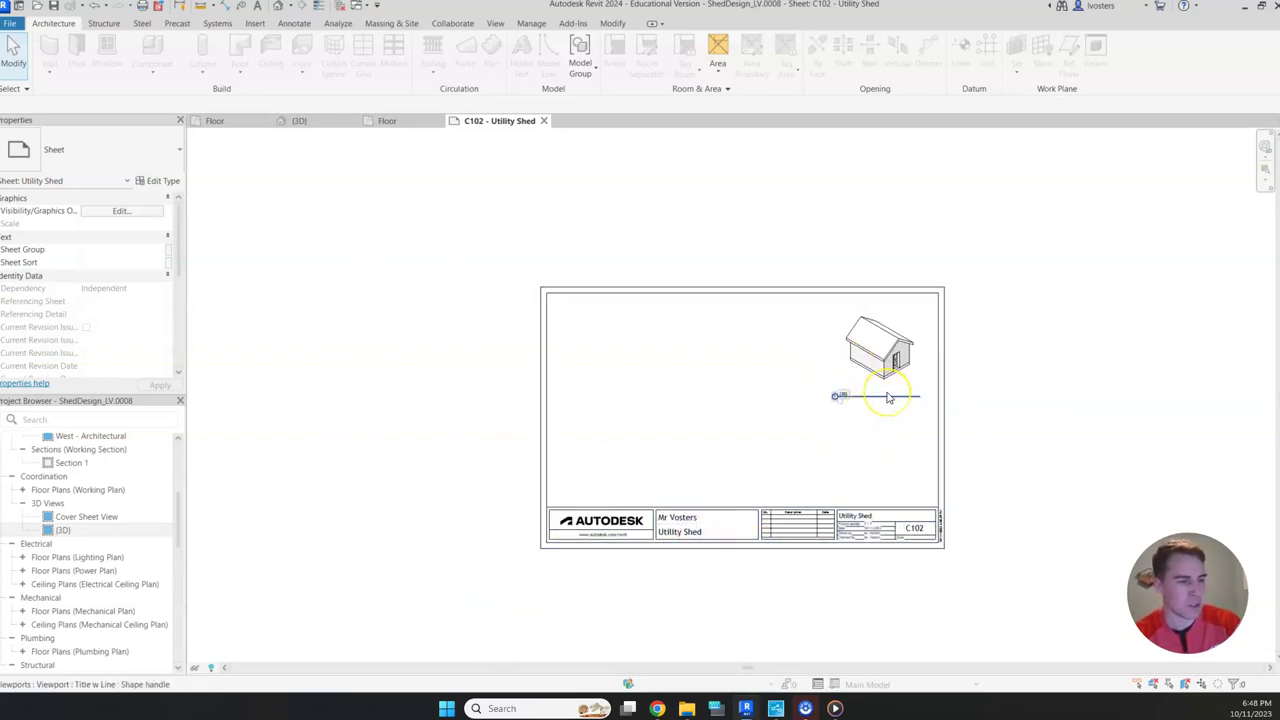
scroll(888, 398, up, 5)
click(1008, 340)
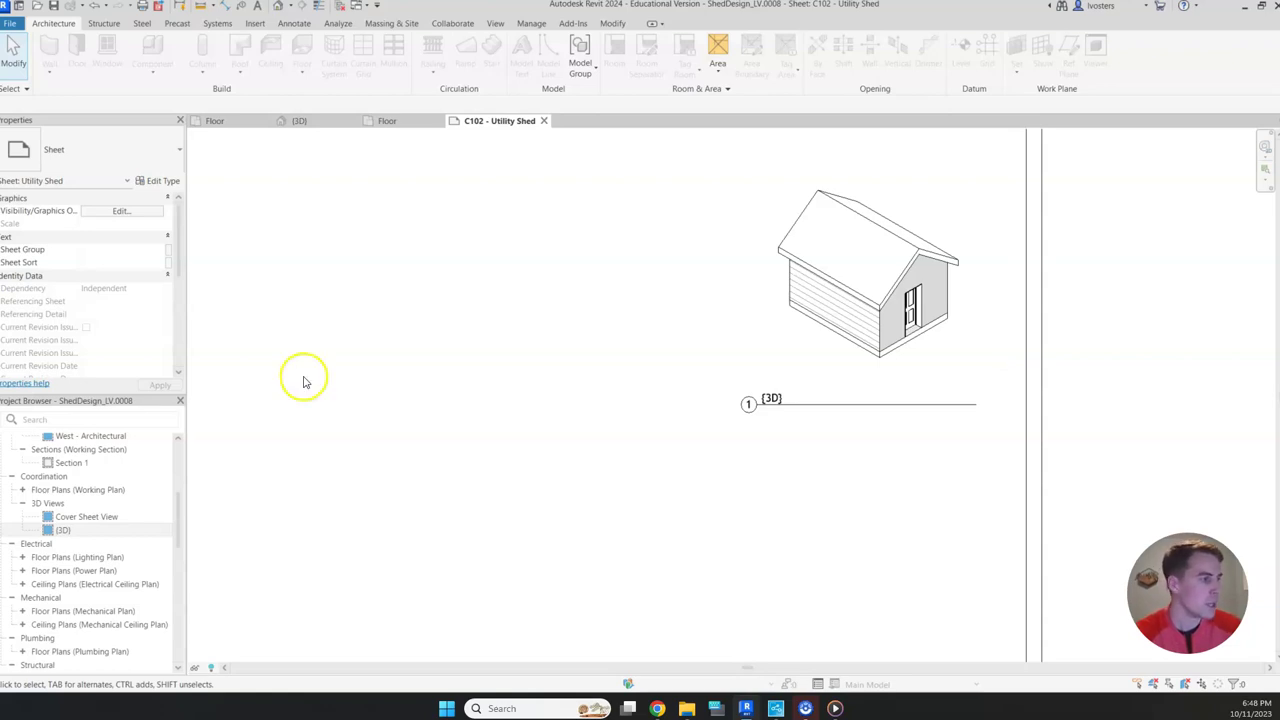
Step: Delete sheet A101 - Architectural Floor Plans from the project
scroll(71, 506, up, 4)
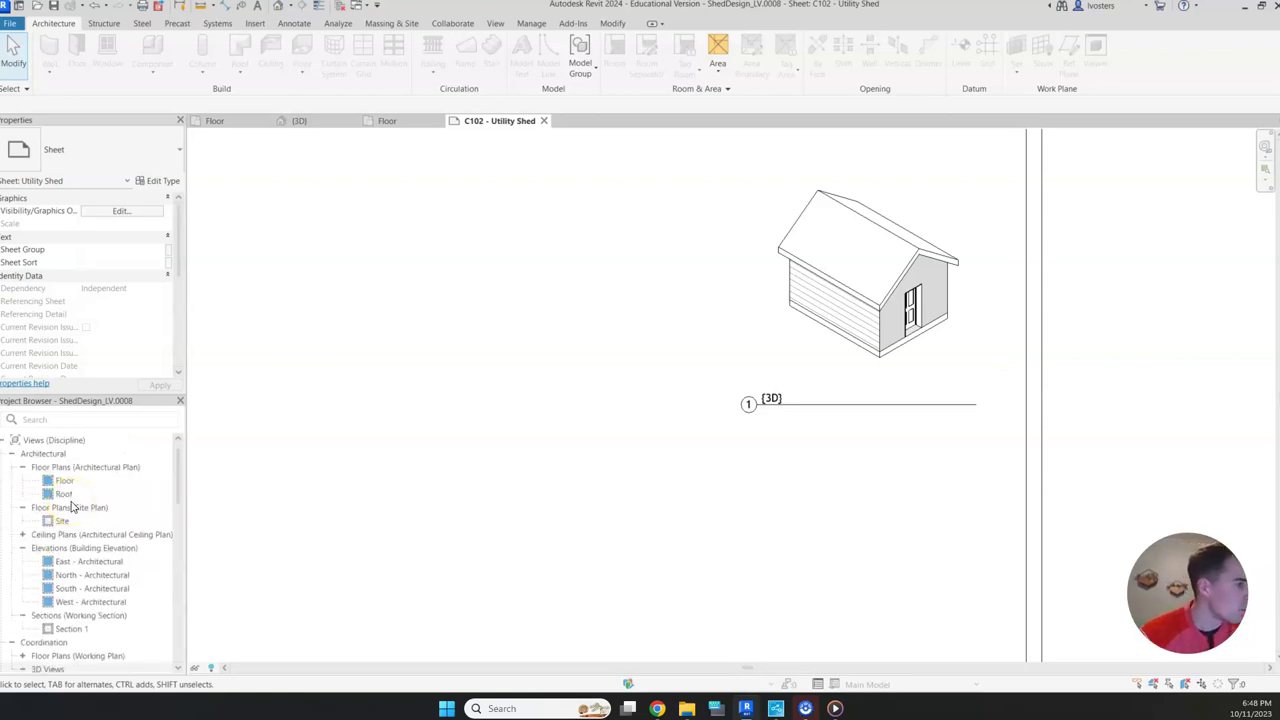
scroll(82, 484, down, 3)
scroll(82, 484, down, 1)
scroll(114, 557, down, 2)
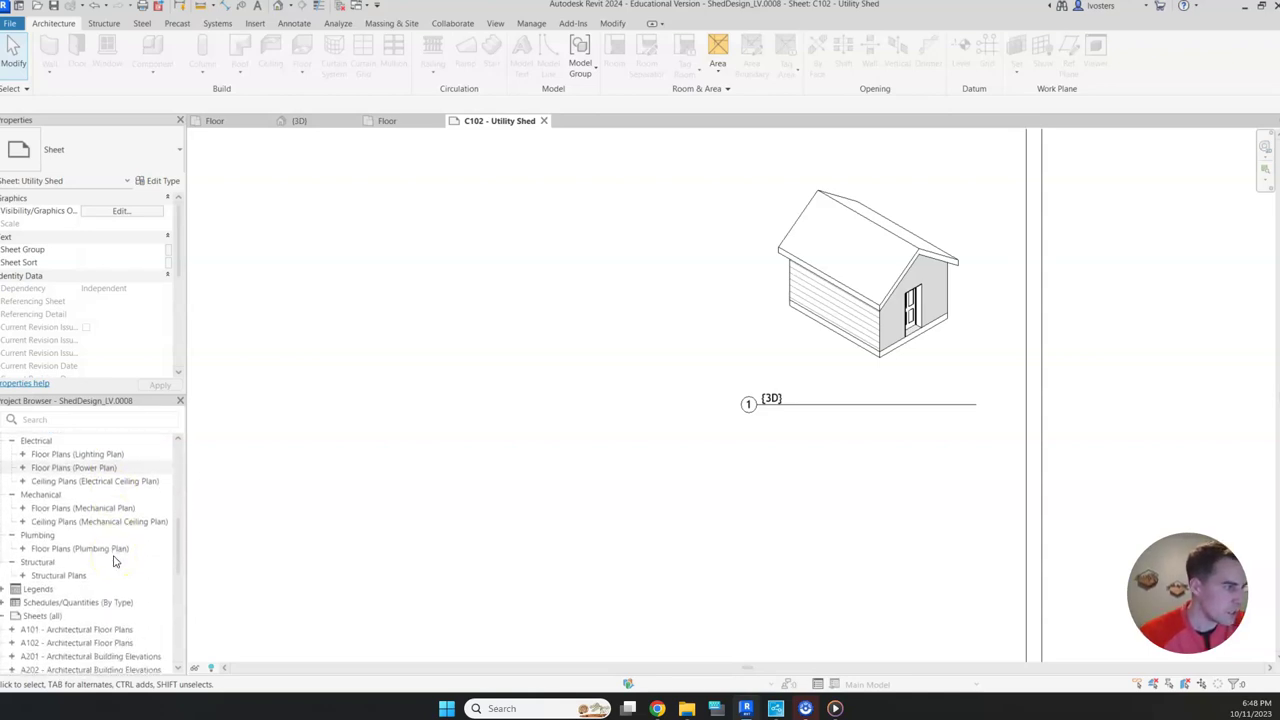
scroll(114, 560, down, 3)
click(103, 507)
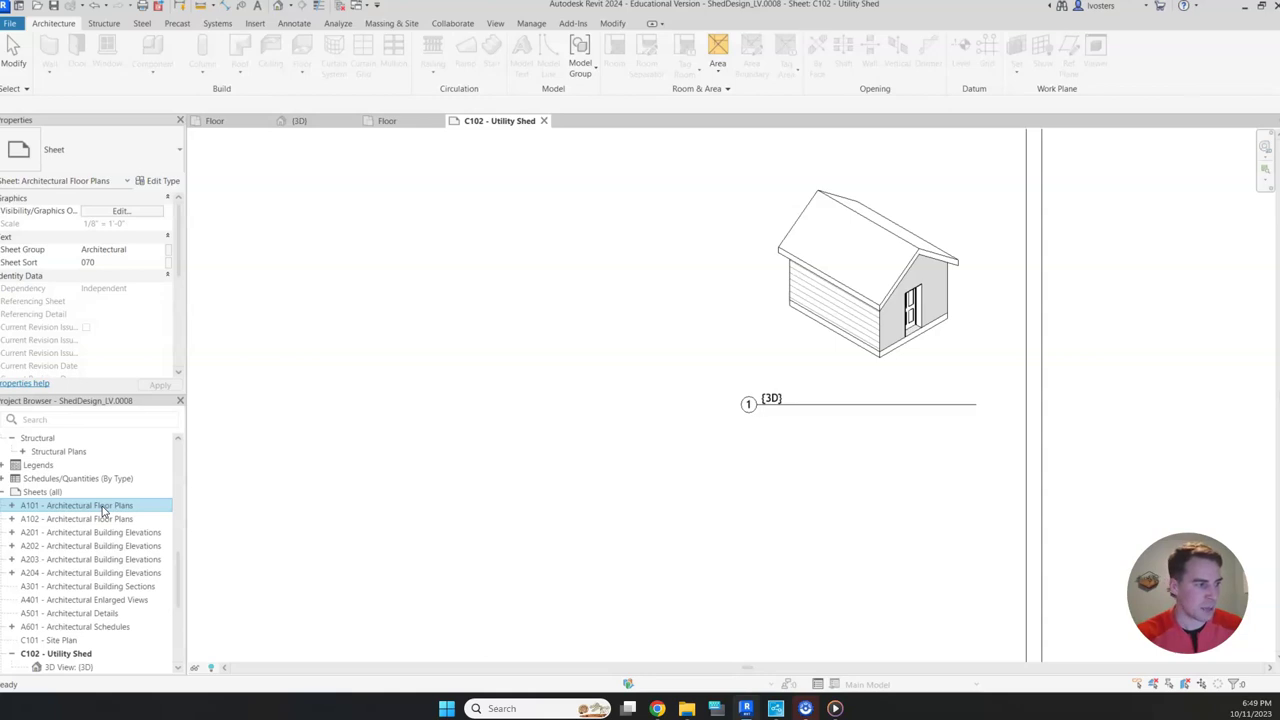
key(Delete)
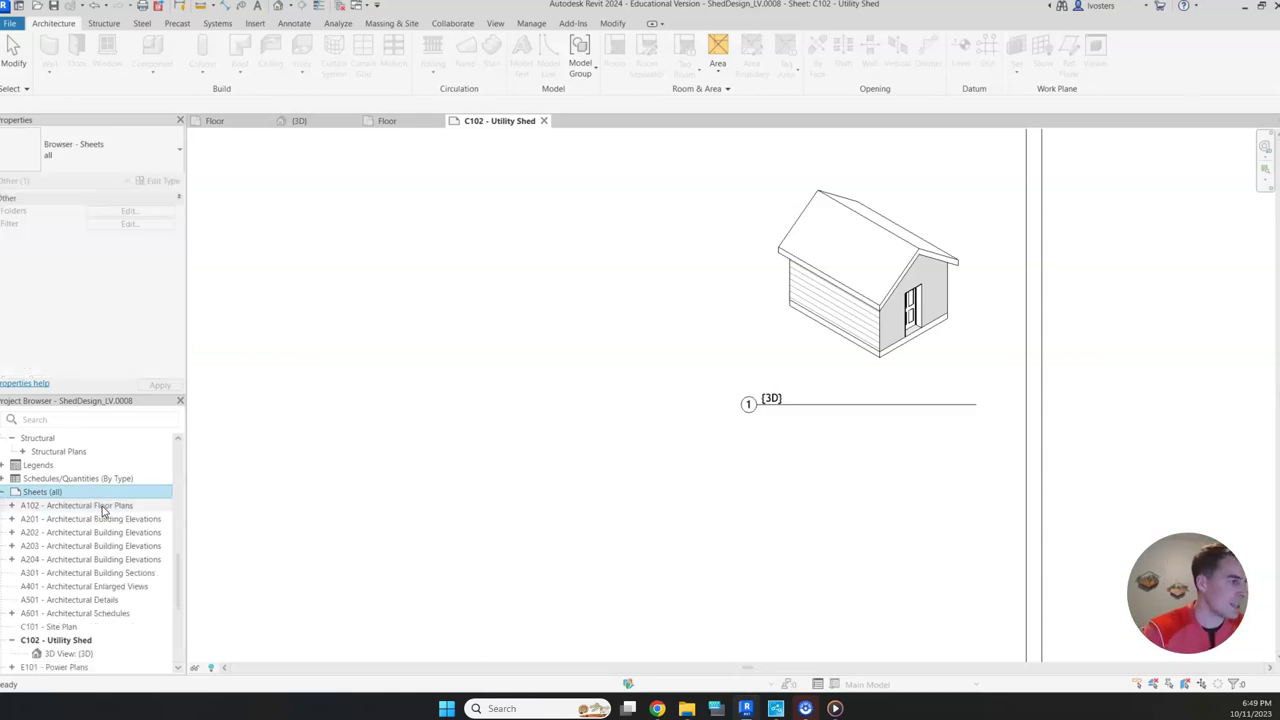
Step: Open the Floor plan view showing the shed footprint
scroll(104, 485, up, 10)
click(87, 481)
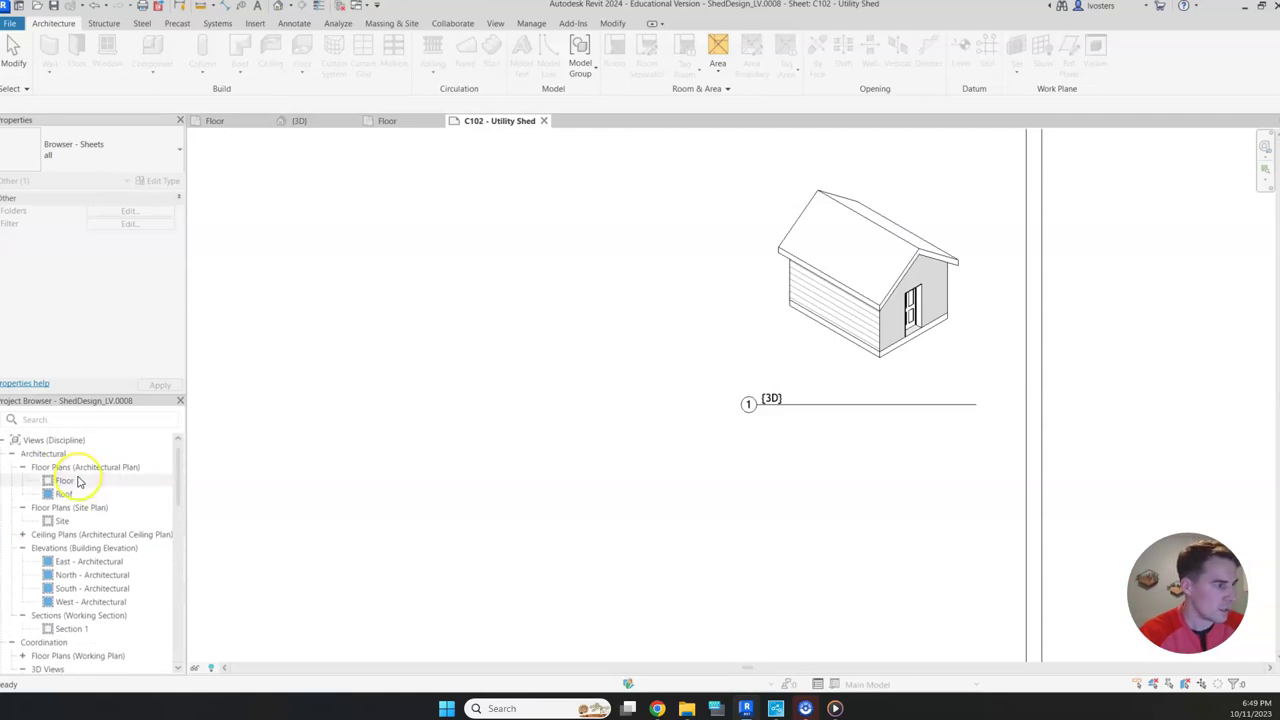
double_click(80, 482)
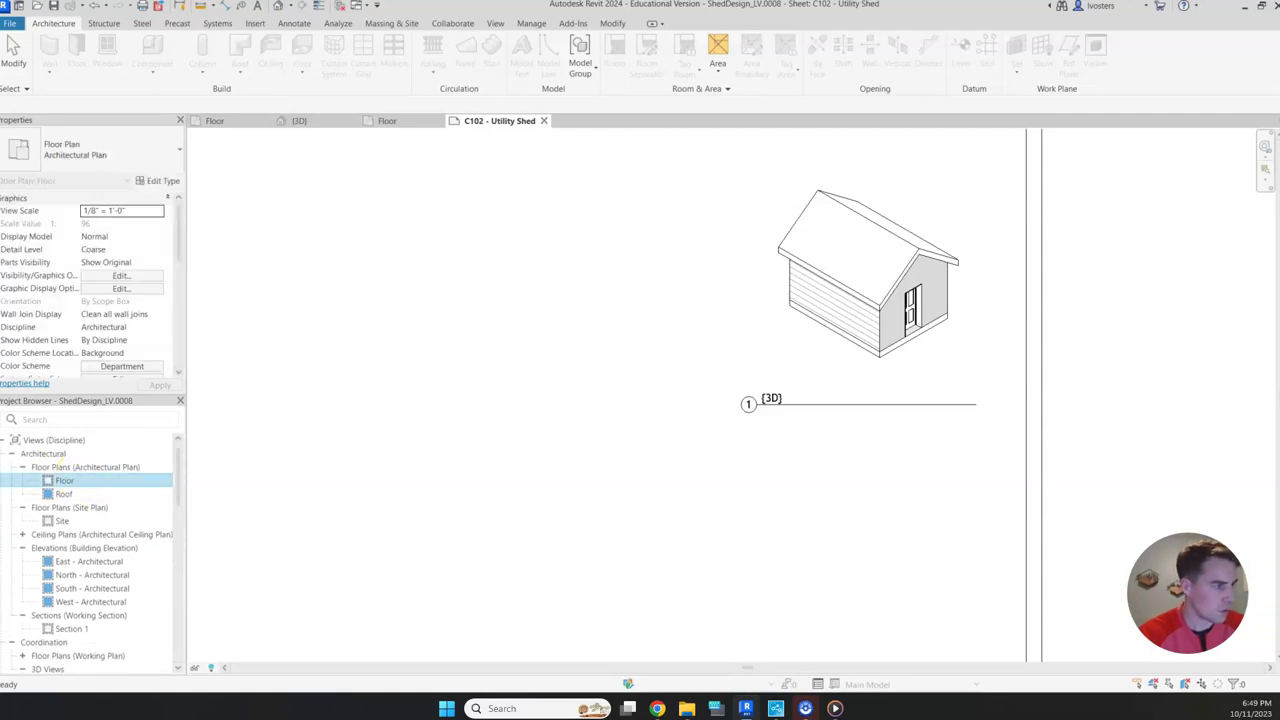
Step: Toggle the Floor plan's crop boundary off and back on, then select its crop region
scroll(518, 332, up, 2)
scroll(518, 332, down, 8)
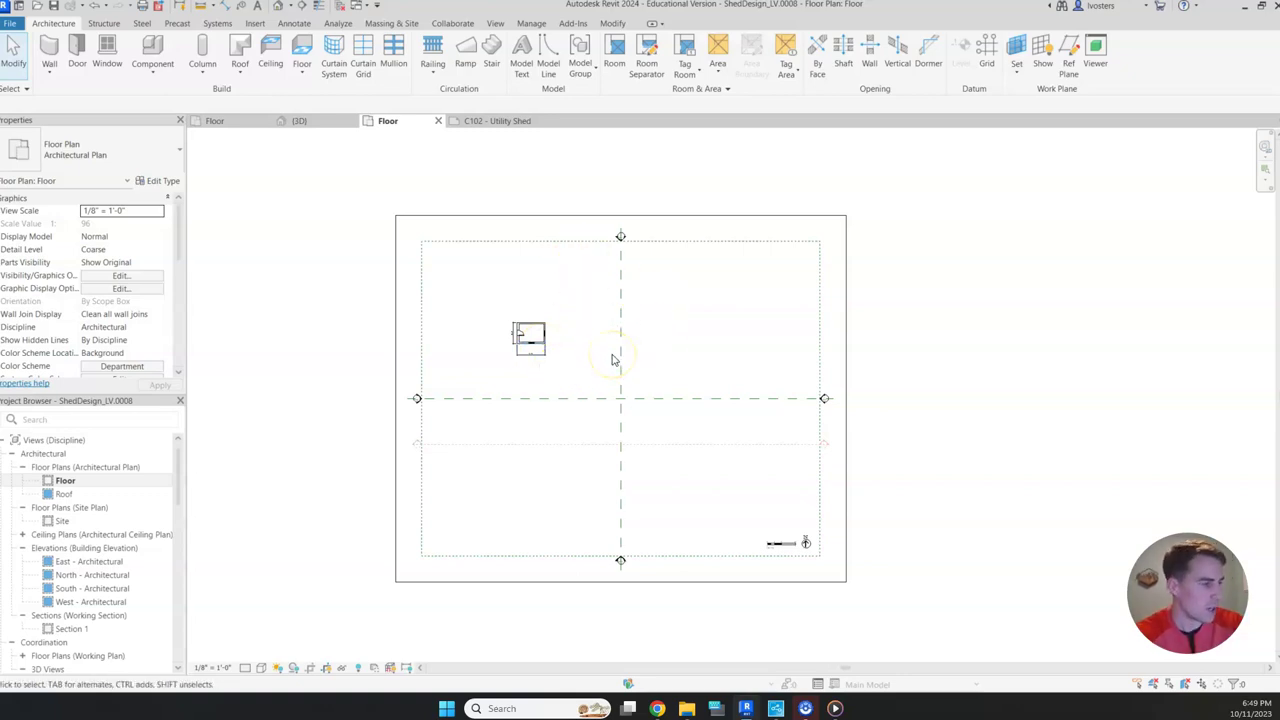
click(309, 670)
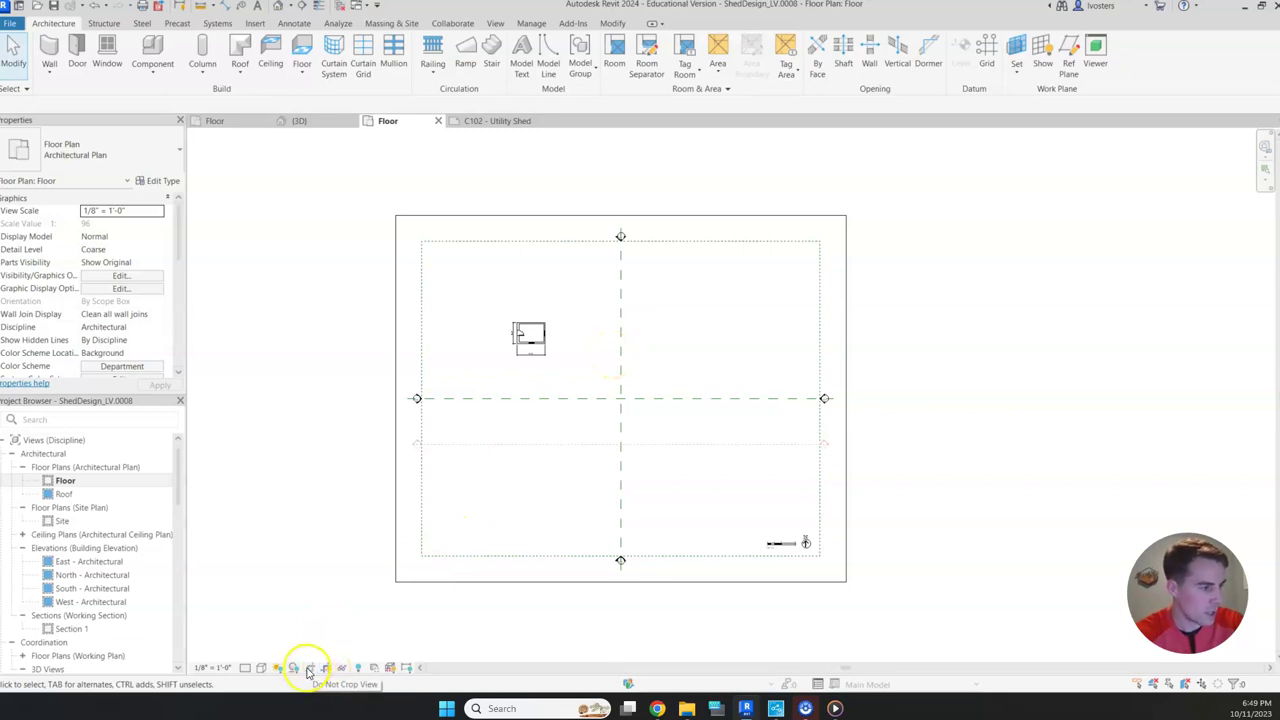
click(327, 669)
click(327, 669)
click(397, 489)
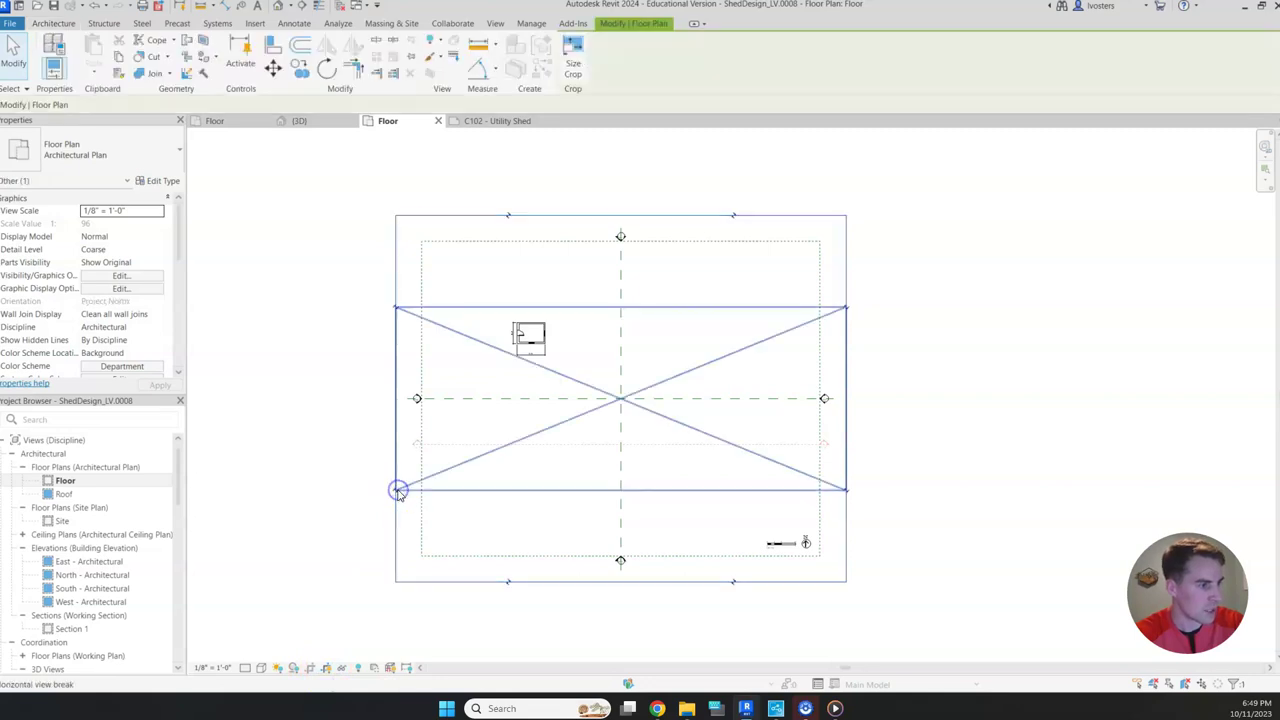
Step: Review the Floor plan's View Range settings and close them without changes
click(616, 205)
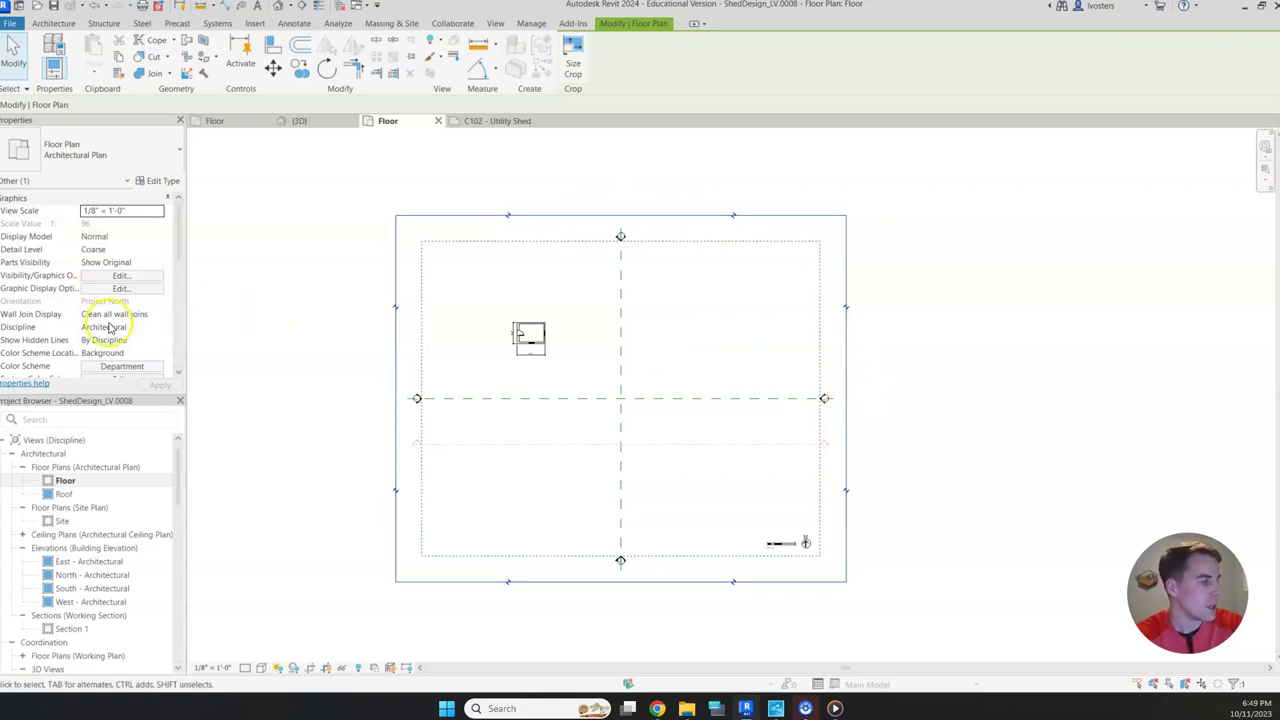
scroll(110, 327, down, 1)
scroll(110, 327, down, 8)
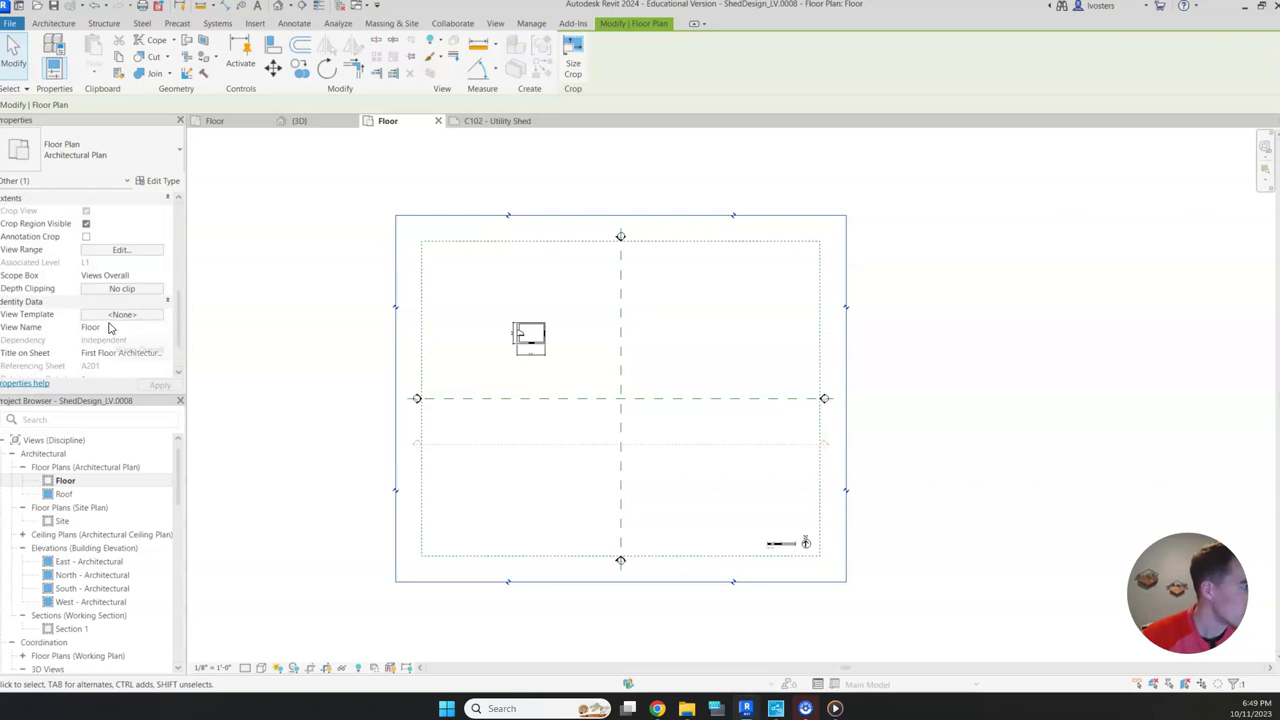
click(87, 237)
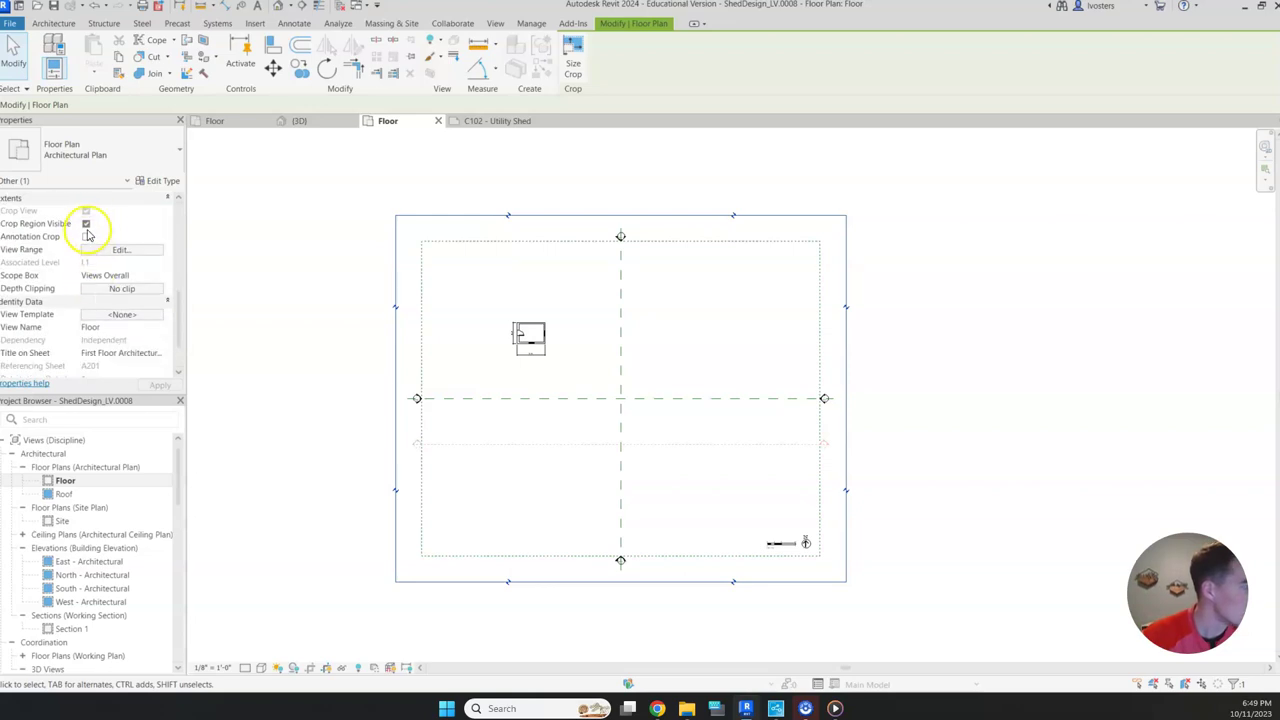
click(116, 251)
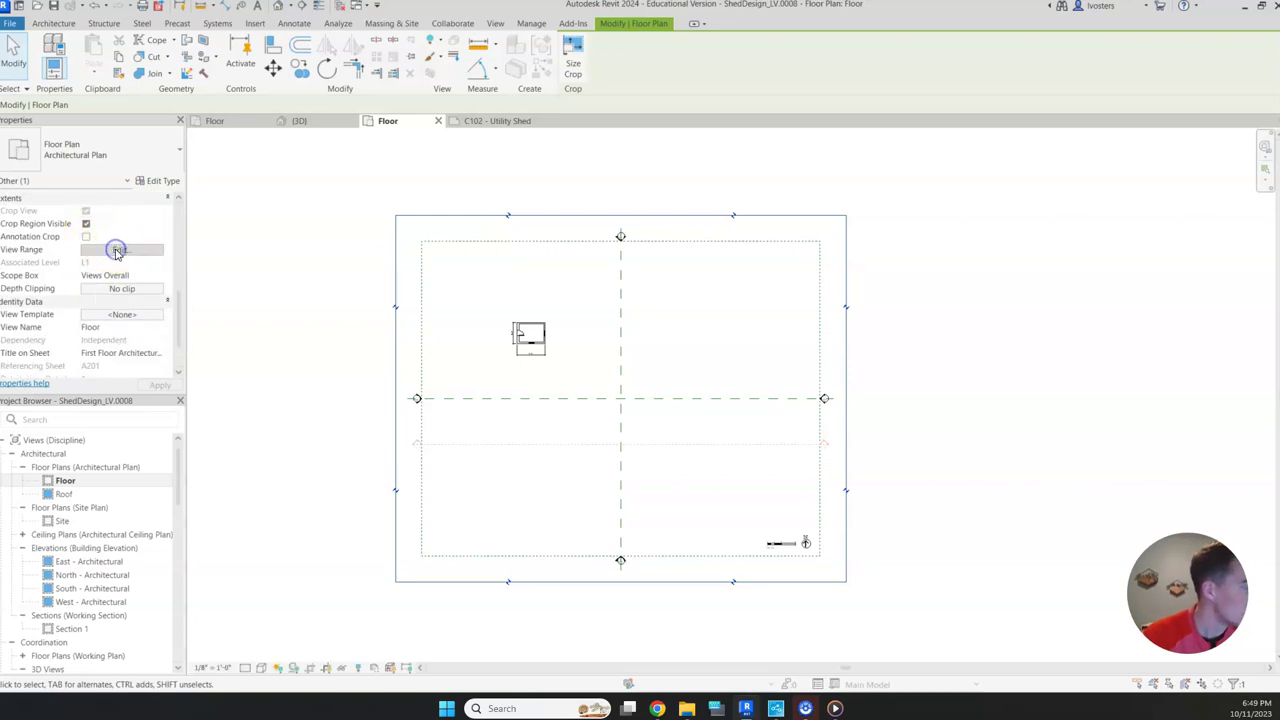
click(604, 259)
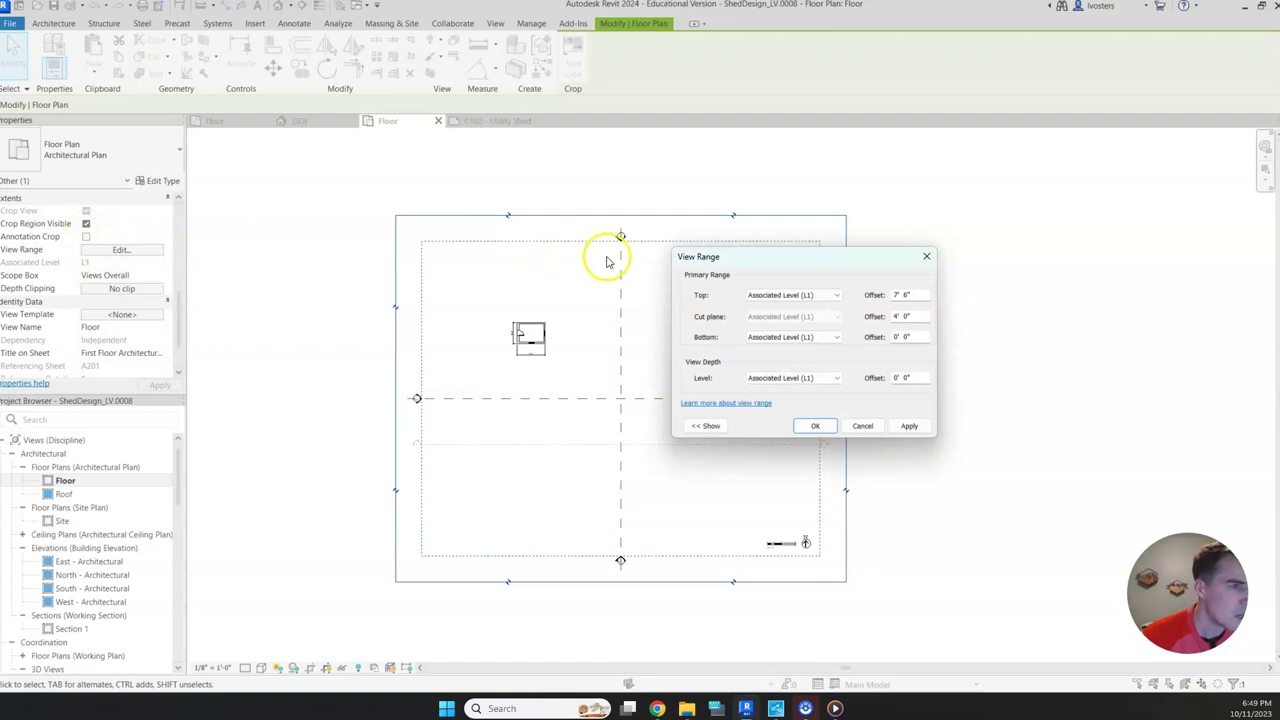
click(830, 379)
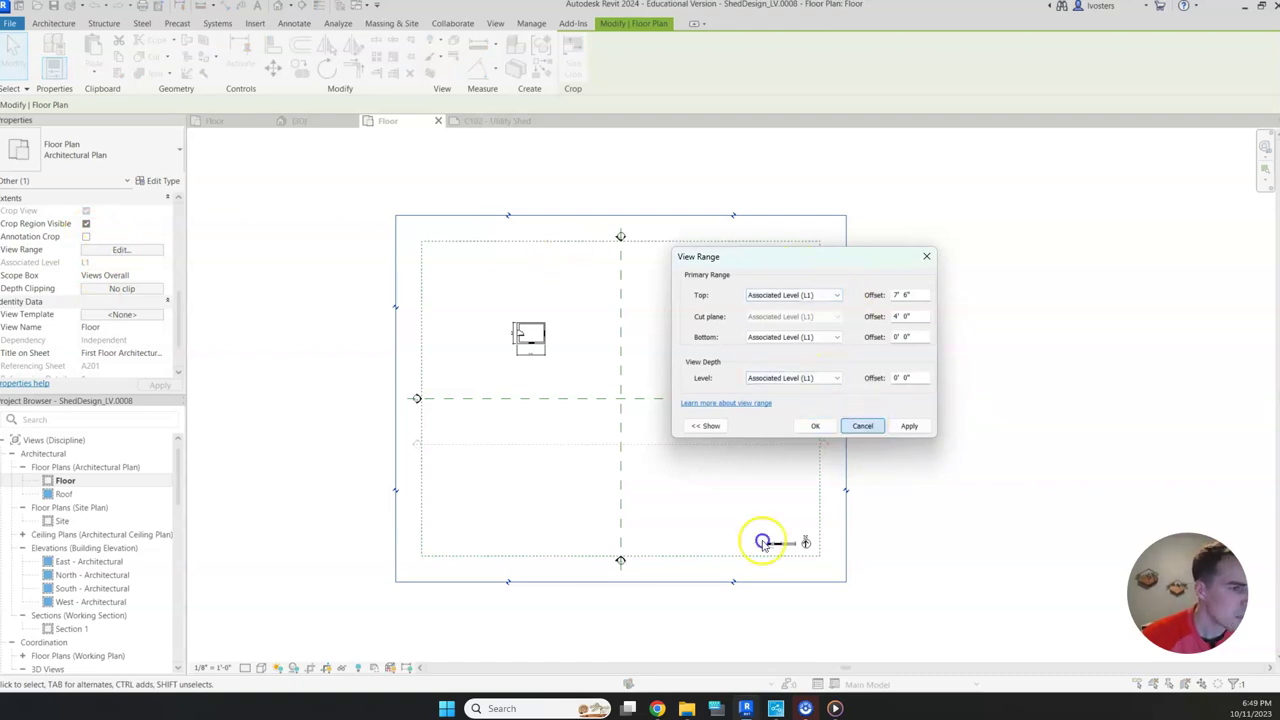
click(865, 425)
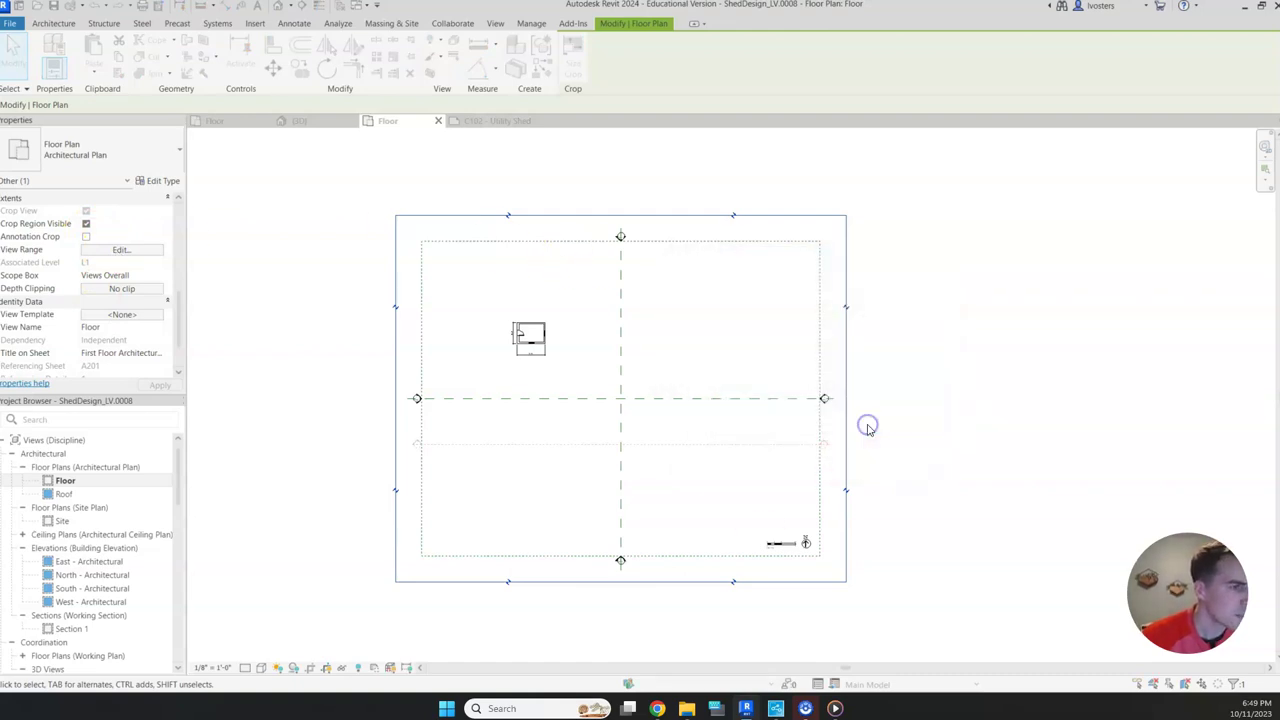
Step: Set the Floor plan's Scope Box property to None and deselect the crop region
click(140, 276)
click(157, 277)
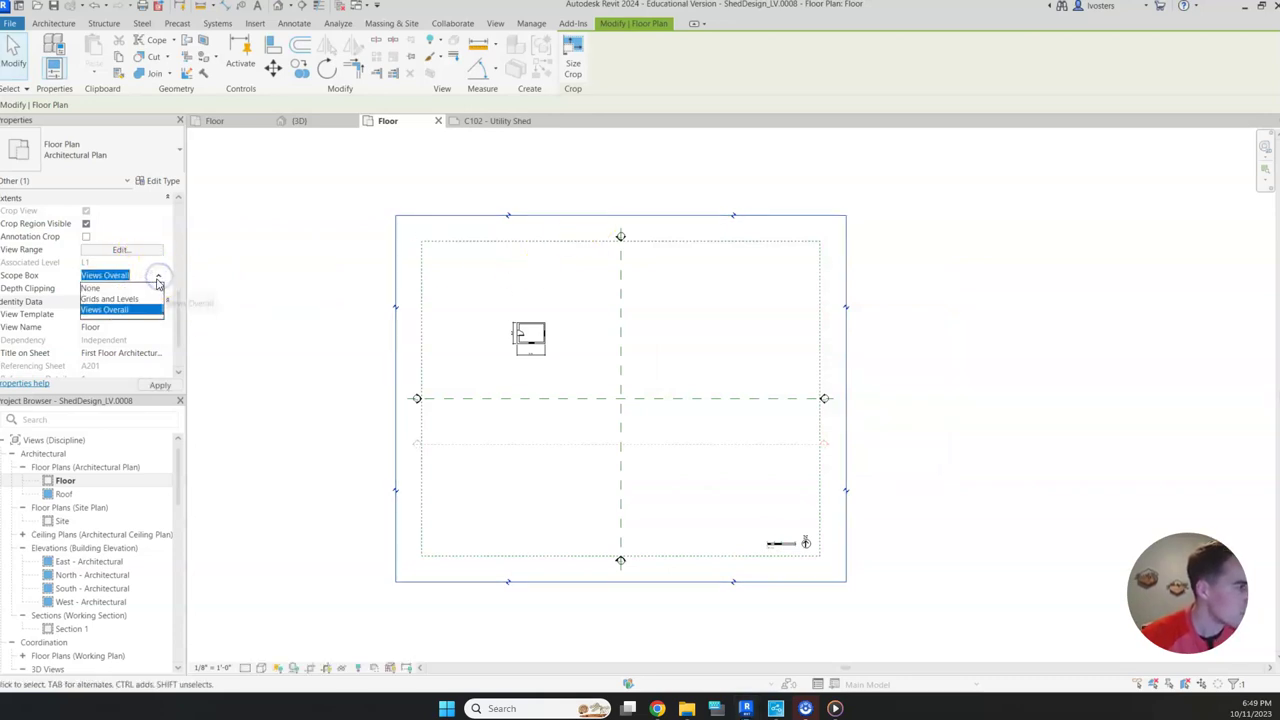
click(139, 288)
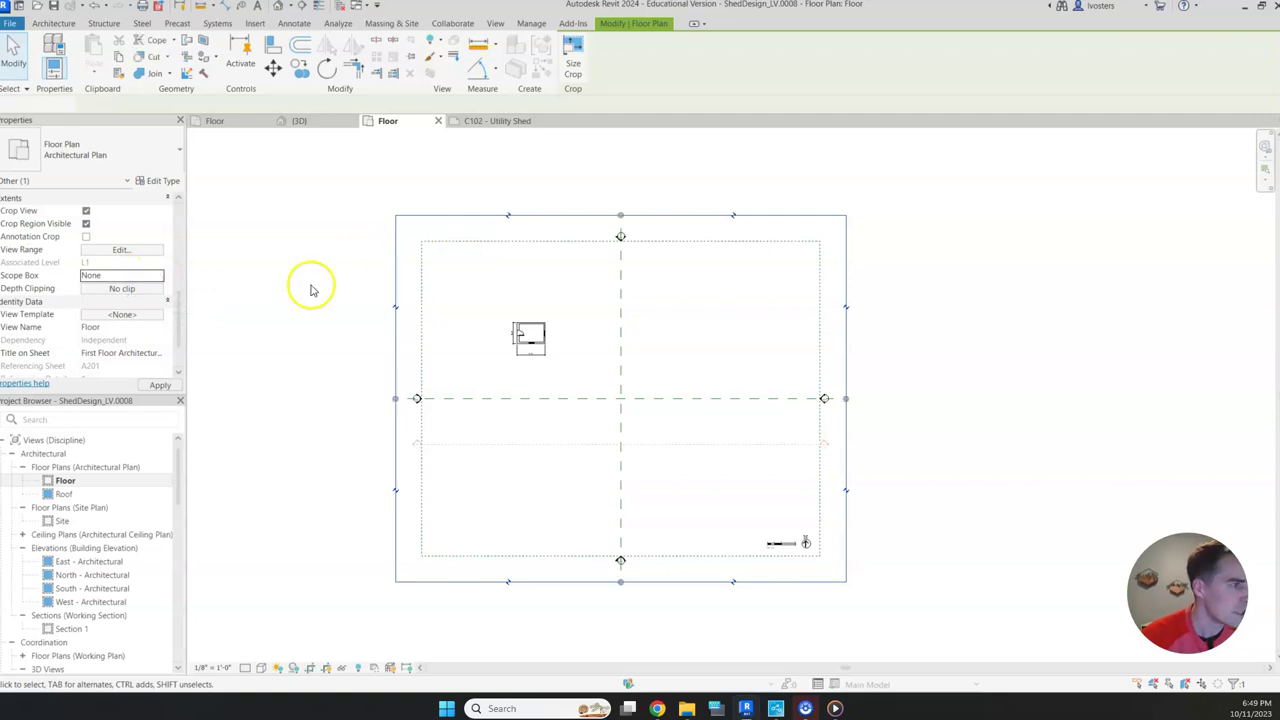
click(282, 304)
click(137, 276)
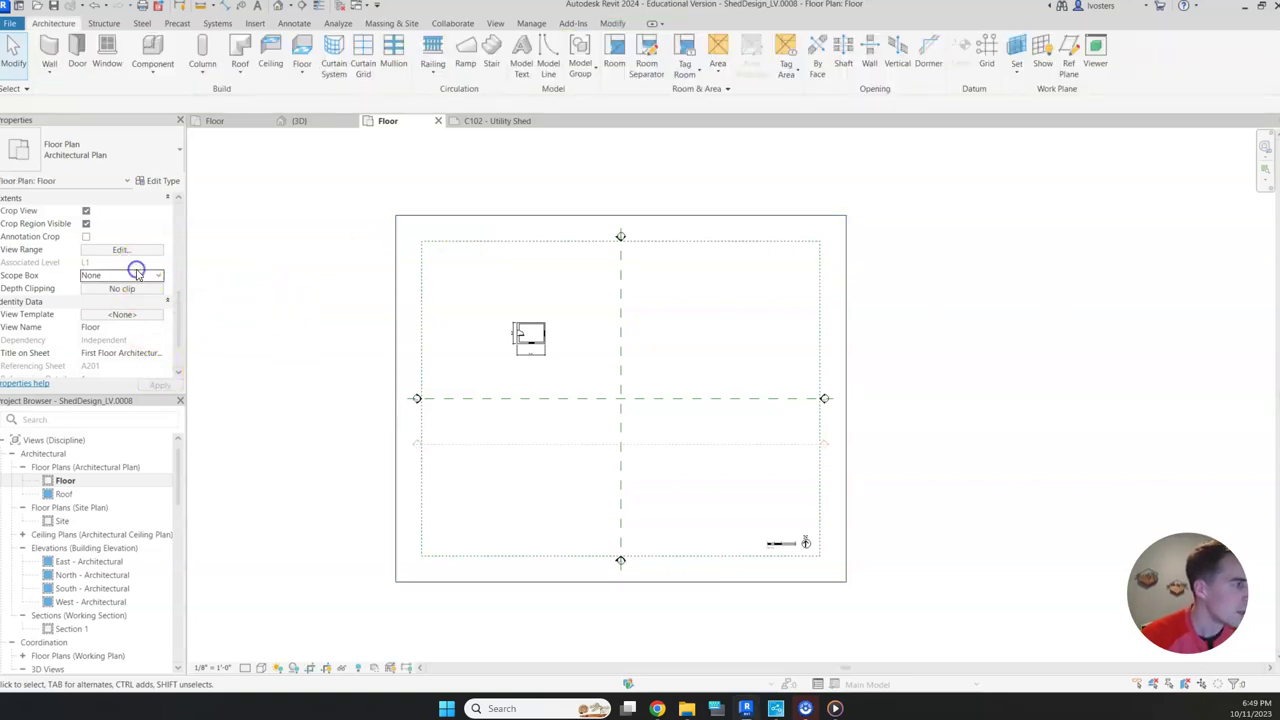
Step: Drag the crop region's left, bottom, right and top edges in tightly around the shed footprint
click(397, 345)
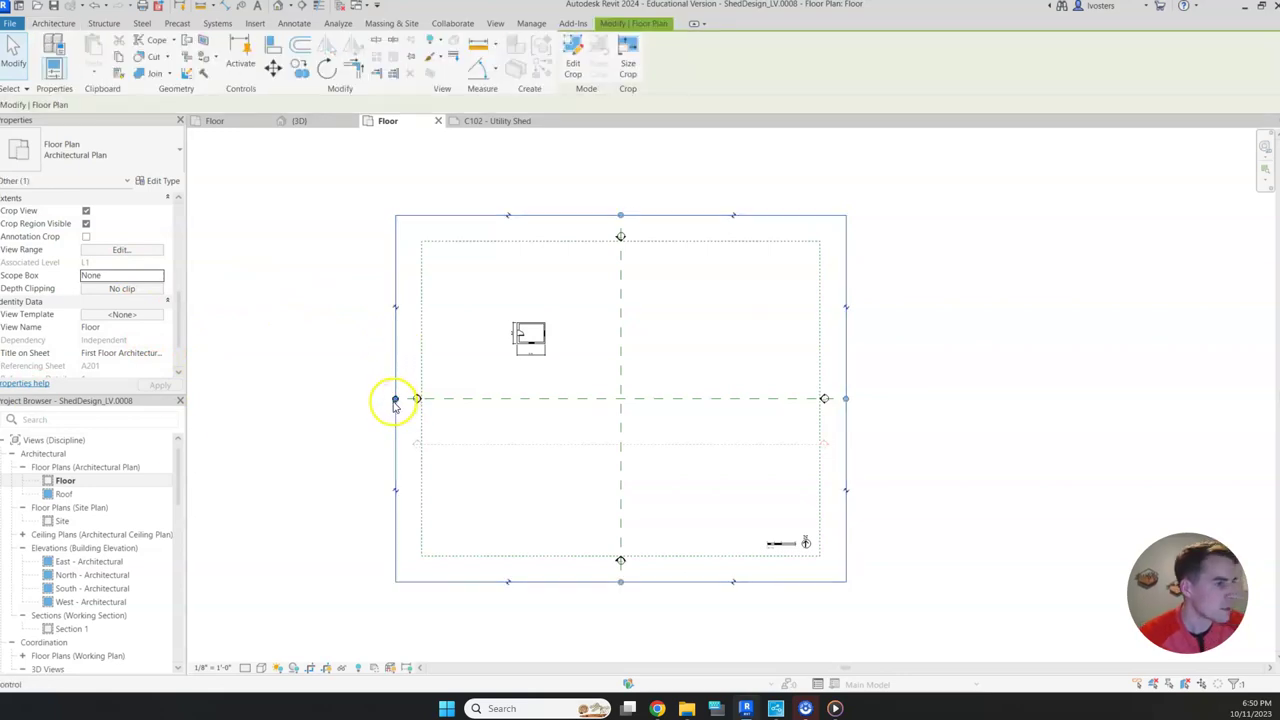
drag(395, 399, 501, 394)
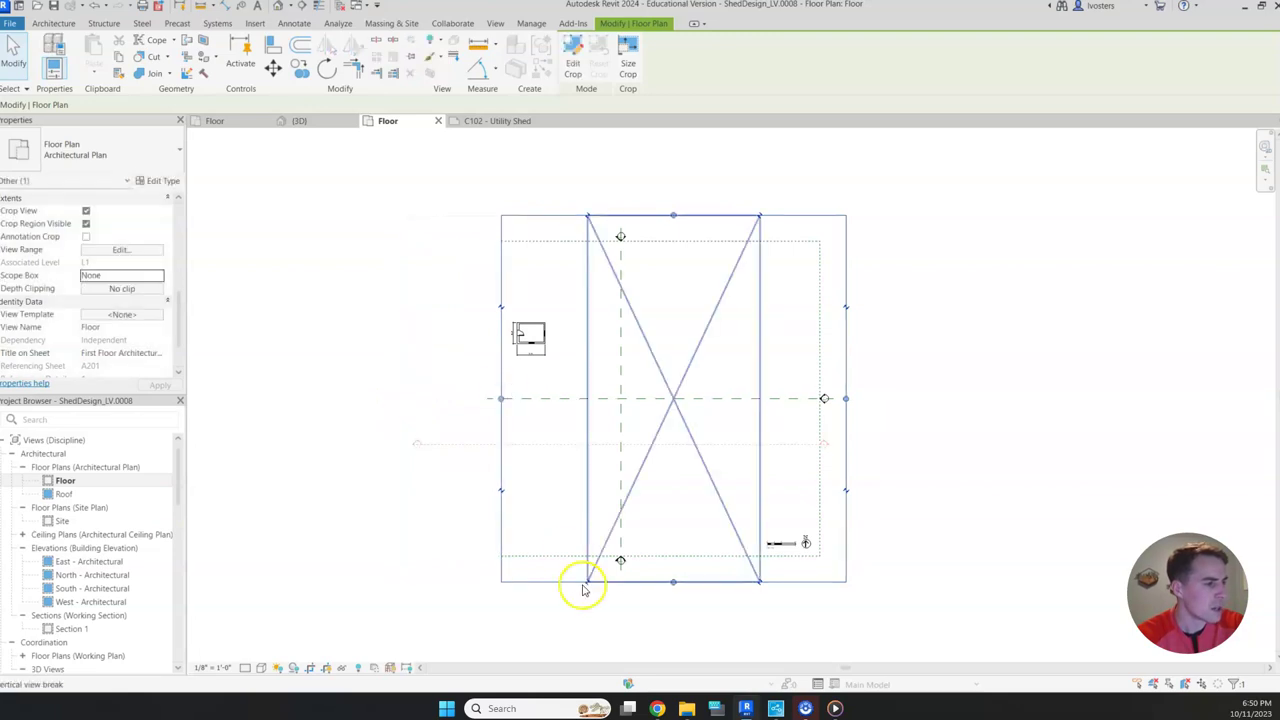
drag(674, 586, 663, 366)
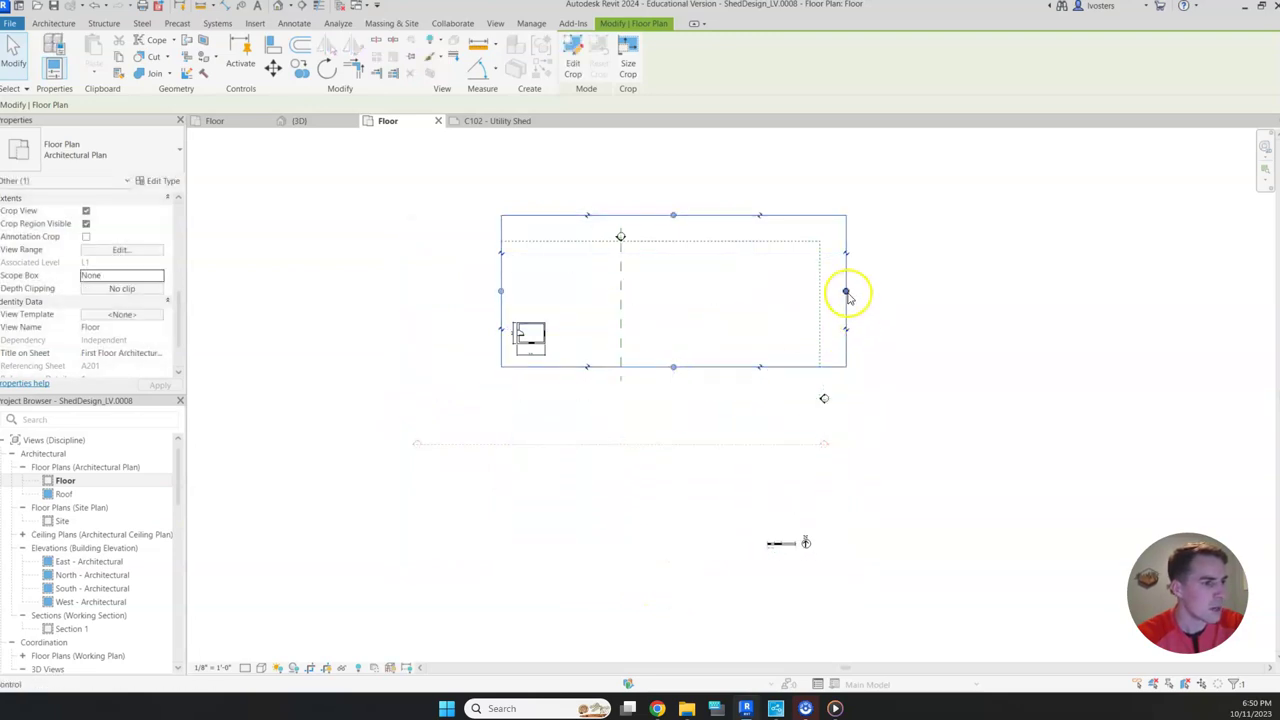
drag(846, 290, 560, 311)
drag(530, 216, 537, 306)
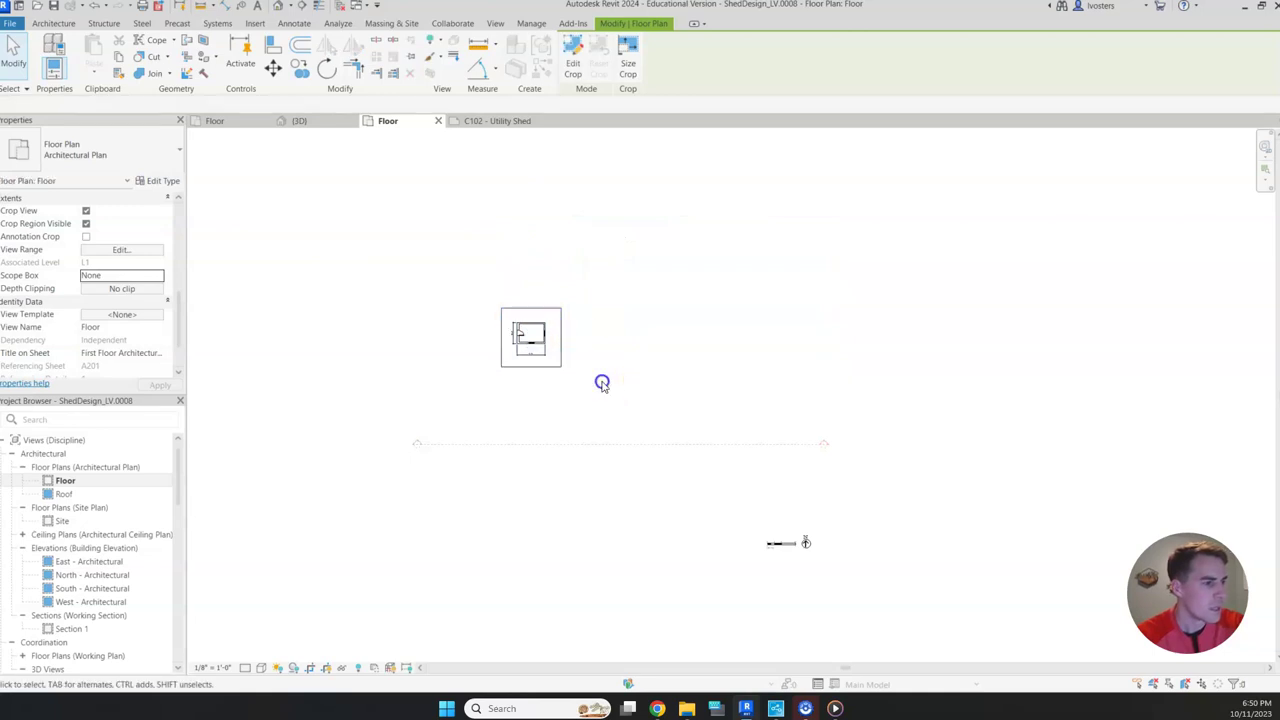
click(600, 380)
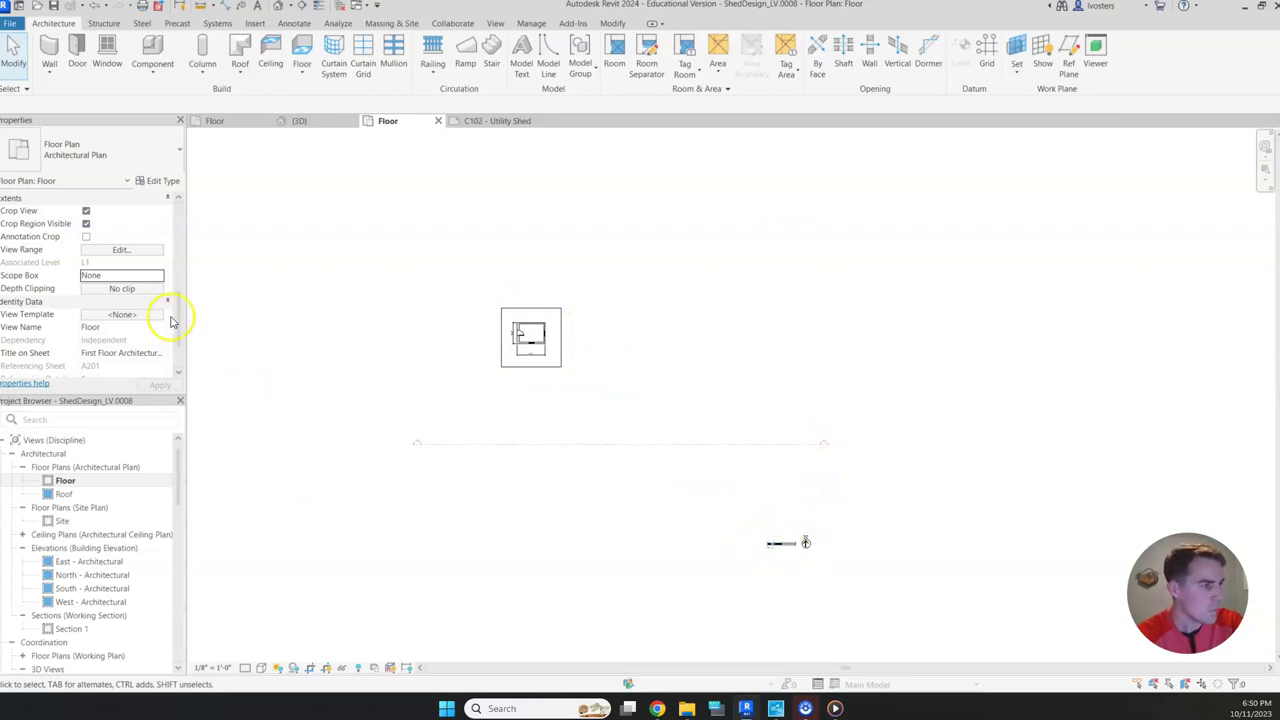
Step: Turn on Annotation Crop for the Floor plan in Properties
click(86, 237)
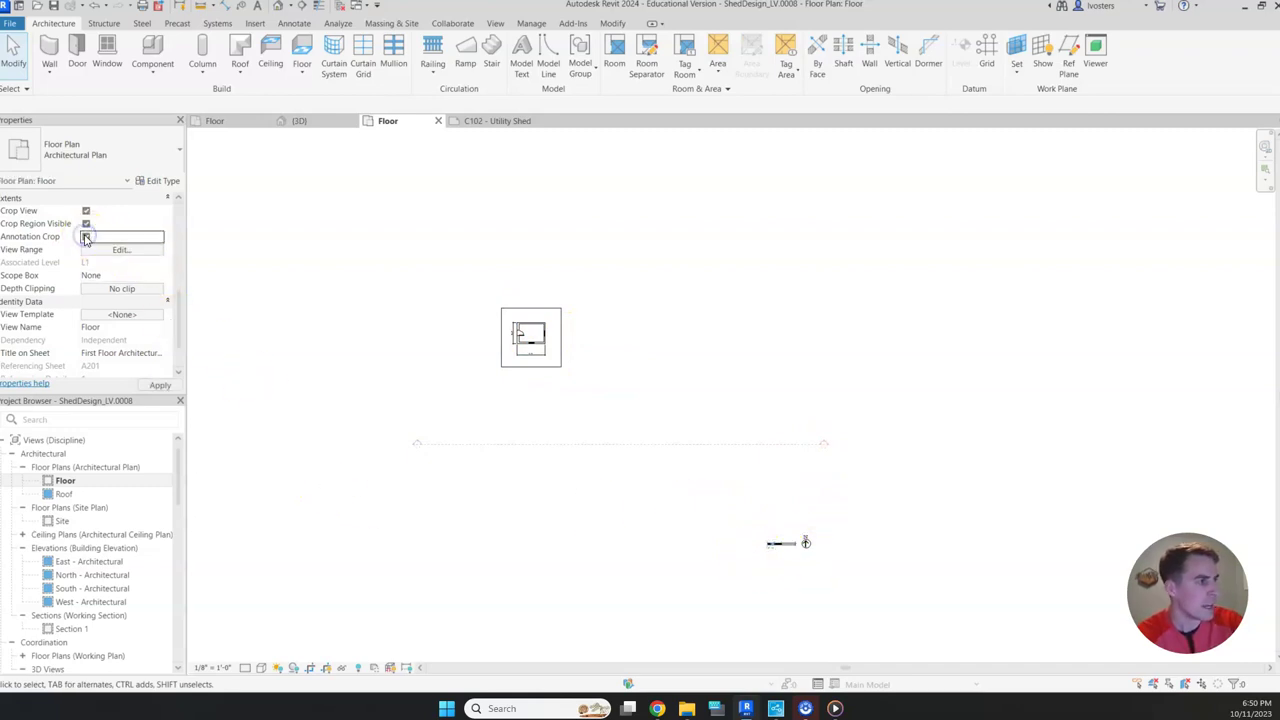
click(125, 250)
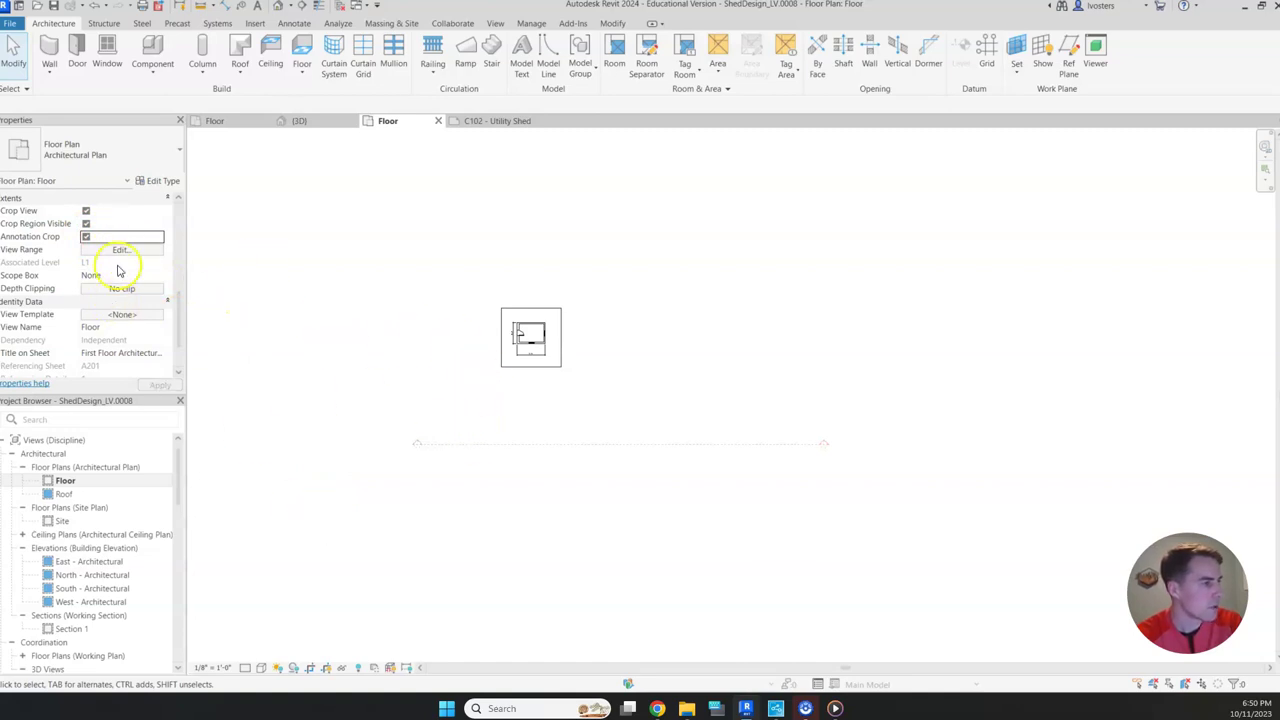
click(491, 446)
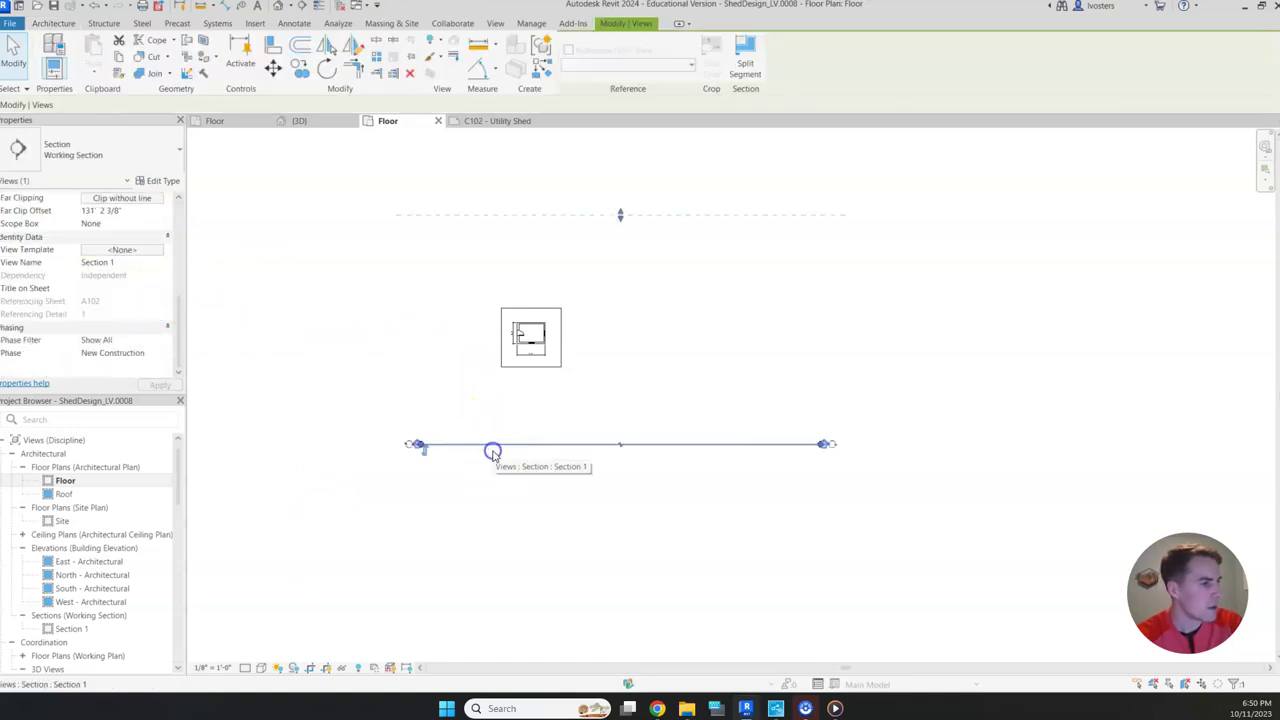
click(557, 410)
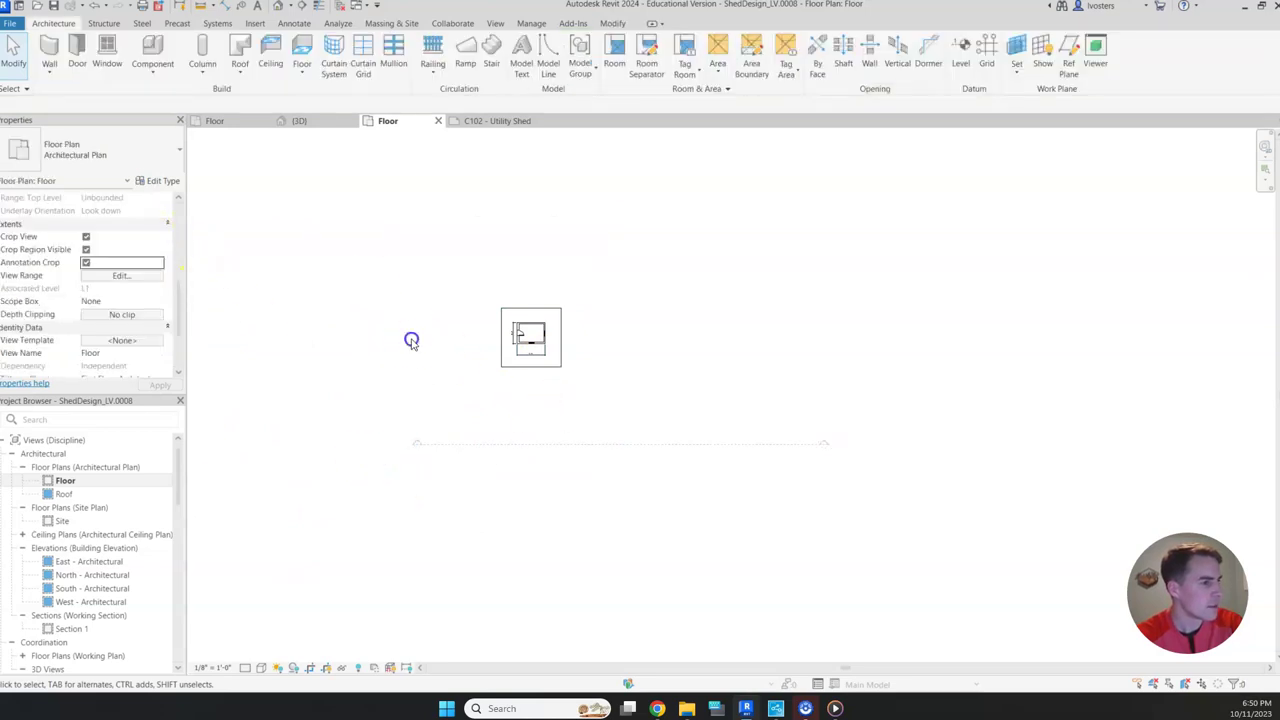
Step: Pull the annotation crop's right, bottom, left and top edges in around the shed
click(498, 360)
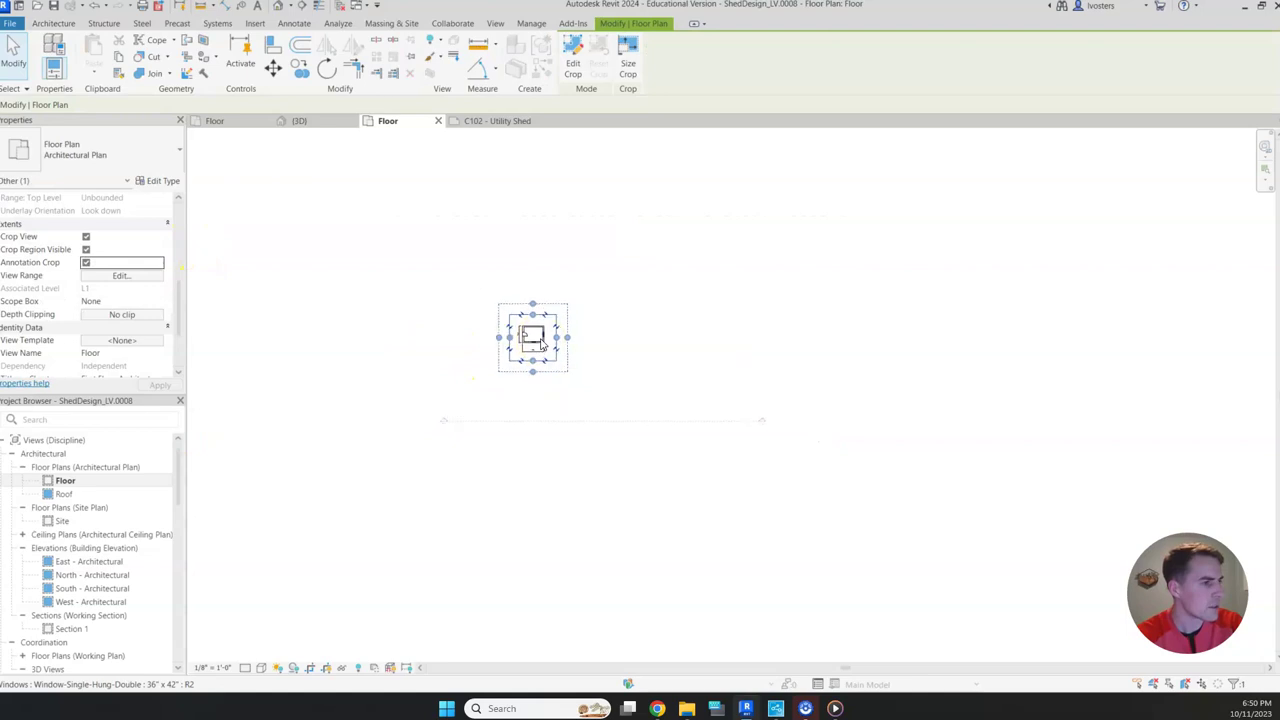
scroll(538, 339, up, 2)
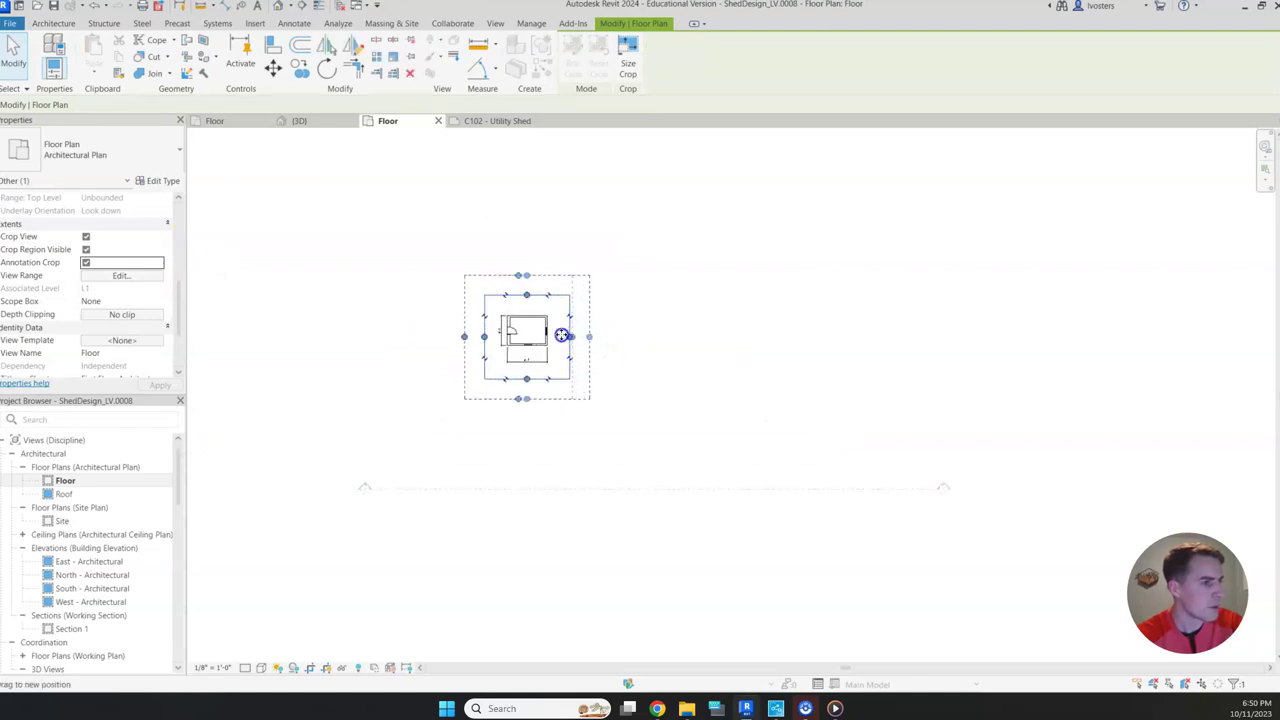
mouse_move(560, 335)
mouse_down()
mouse_move(545, 368)
mouse_move(507, 367)
mouse_up()
drag(465, 330, 509, 331)
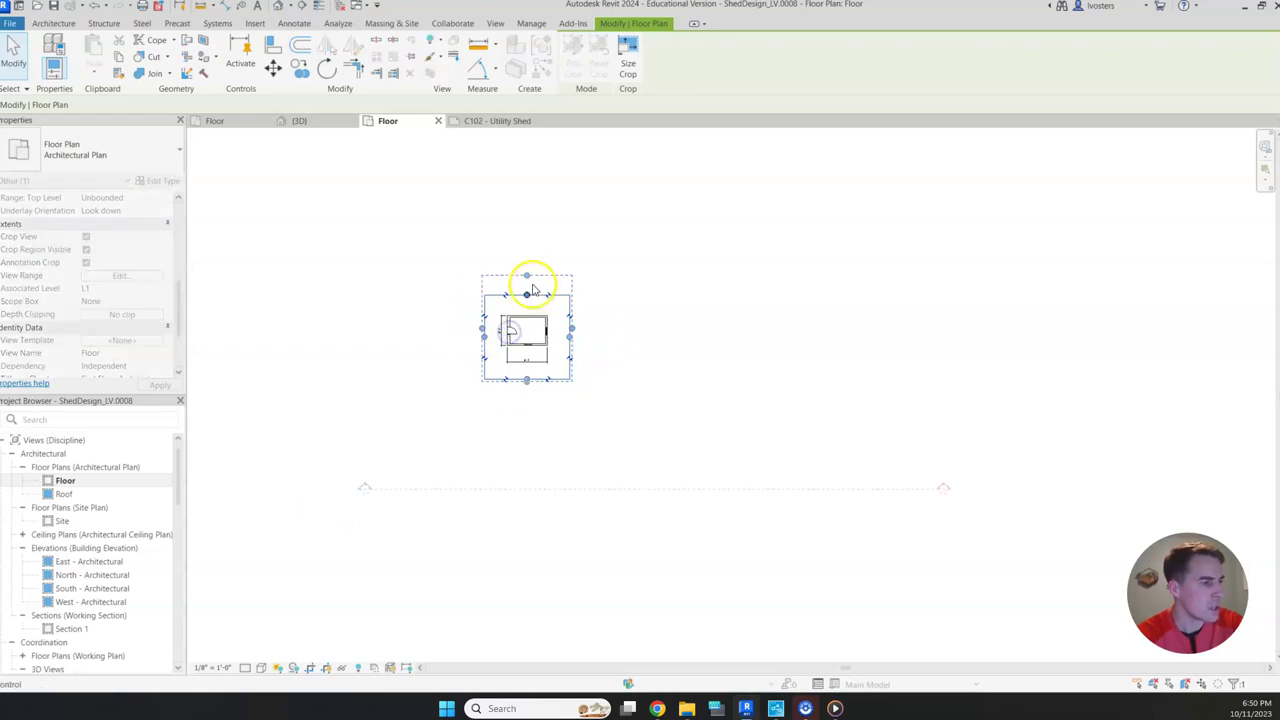
drag(533, 288, 529, 294)
scroll(528, 338, up, 3)
Step: Move the 16'-0" dimension up near the wall and adjust the 12'-0" dimension's top witness line
scroll(528, 338, up, 4)
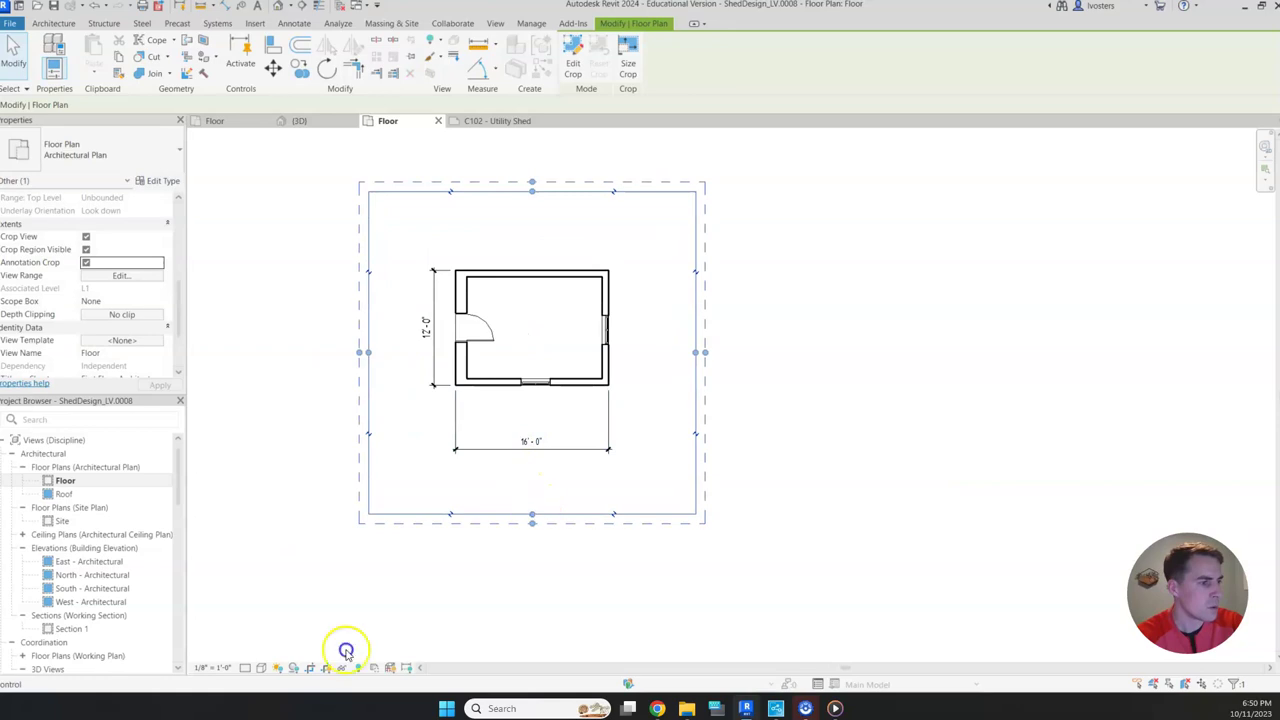
drag(534, 512, 540, 482)
click(561, 452)
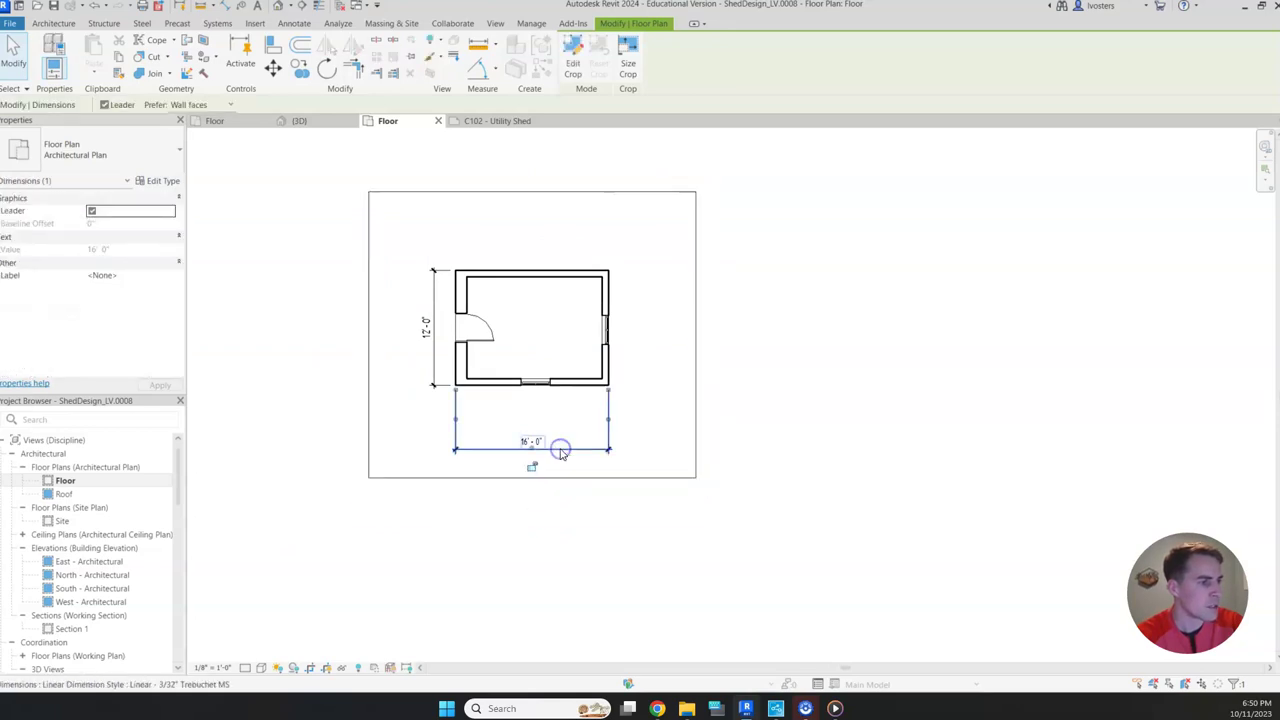
drag(608, 446, 610, 403)
click(432, 378)
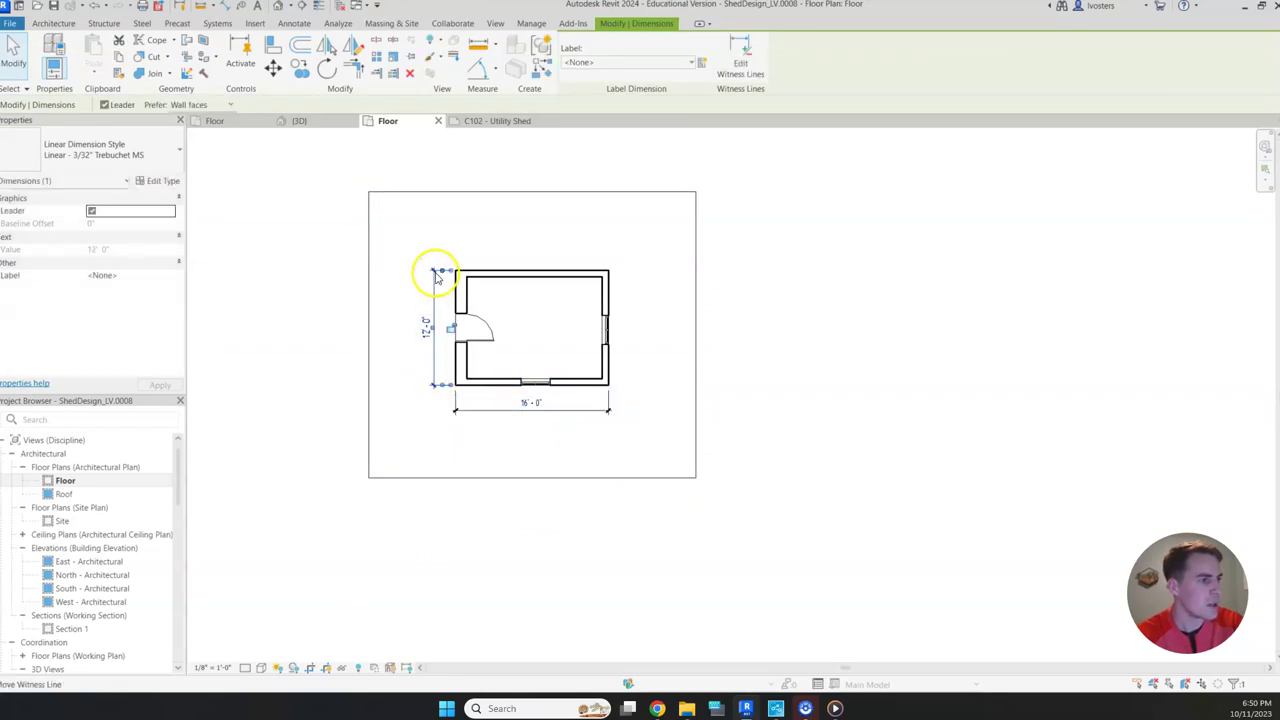
drag(433, 276, 438, 275)
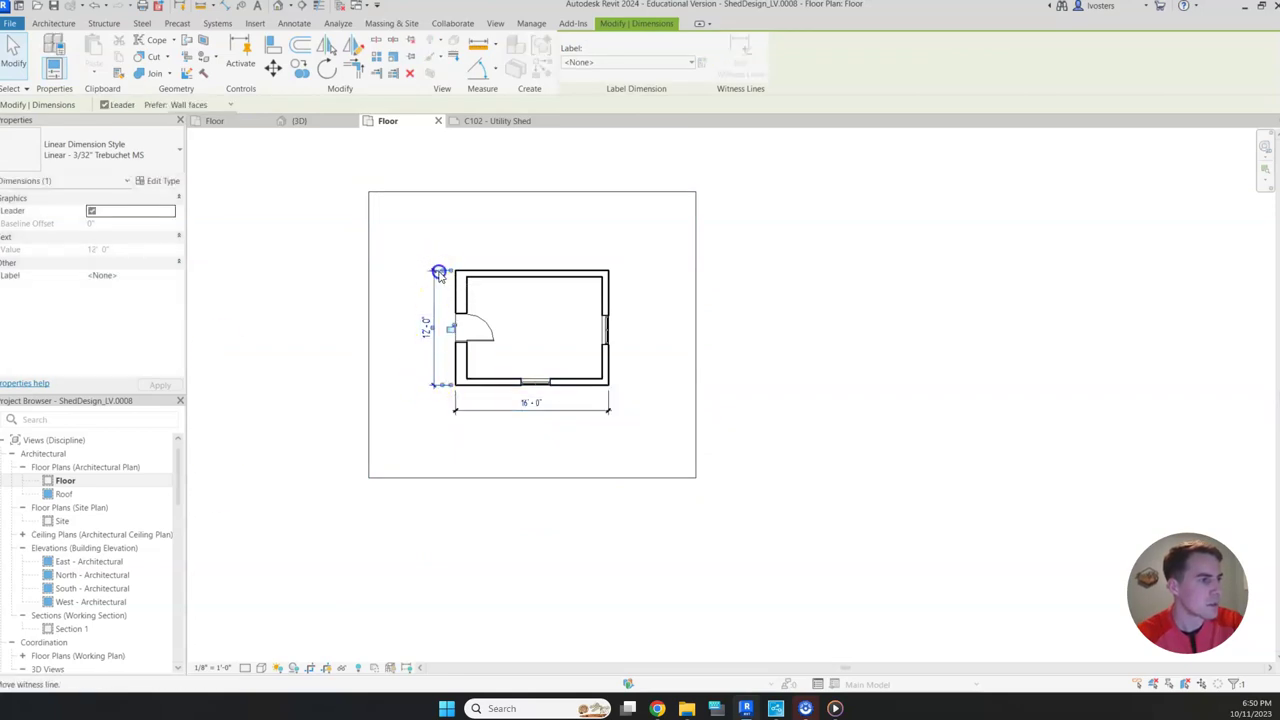
click(438, 273)
click(441, 272)
click(617, 459)
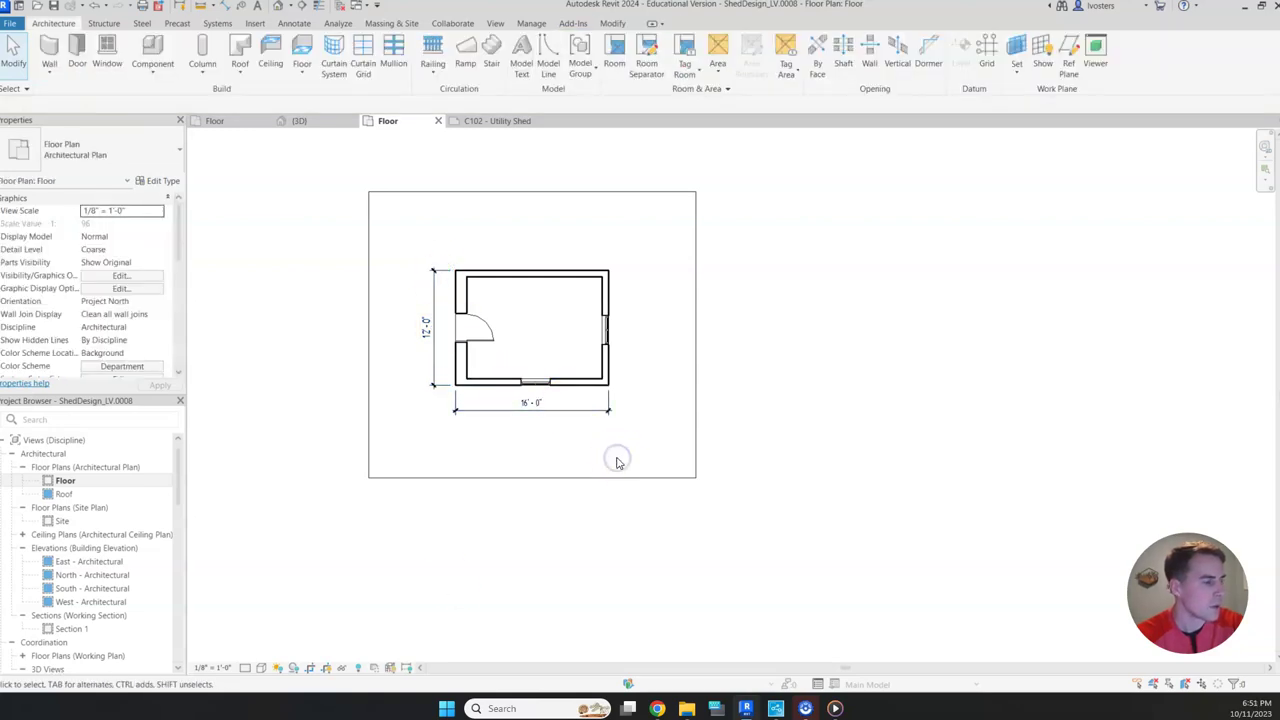
Step: Pull the crop region's bottom, top, right and left edges in around the walls and dimensions
click(604, 477)
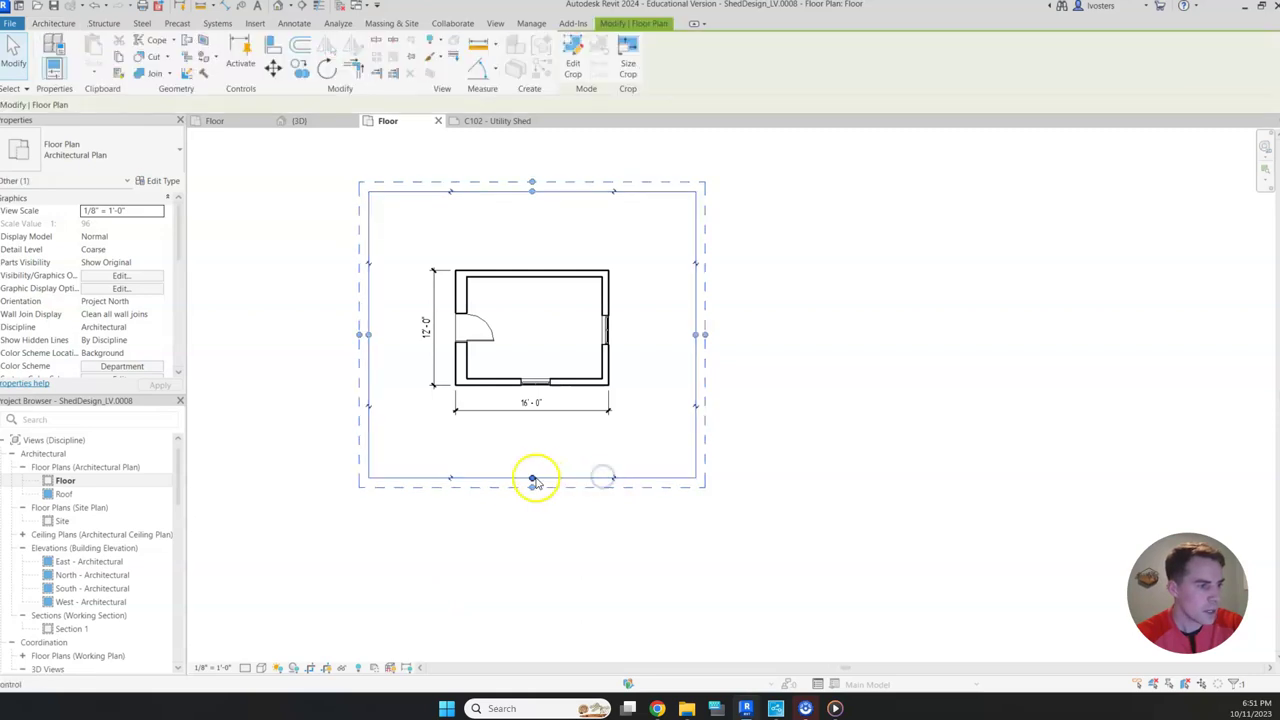
drag(531, 478, 532, 451)
drag(533, 193, 531, 229)
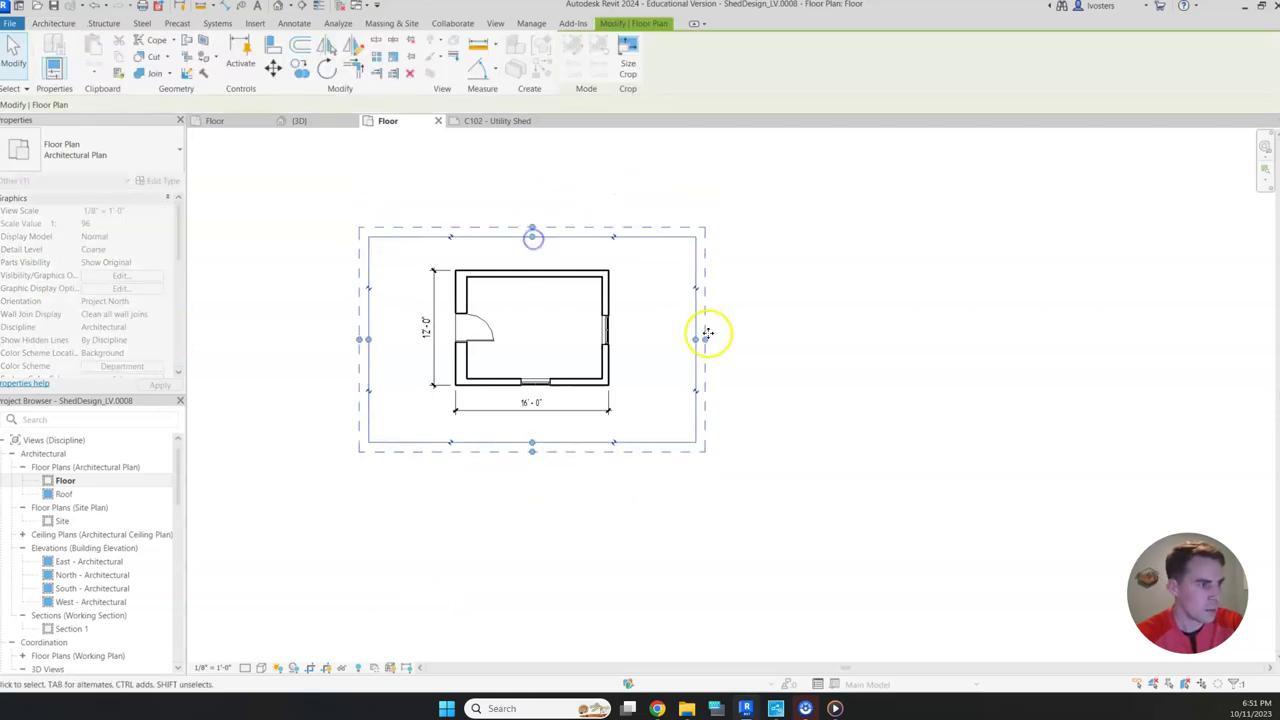
drag(694, 341, 654, 340)
drag(369, 343, 399, 340)
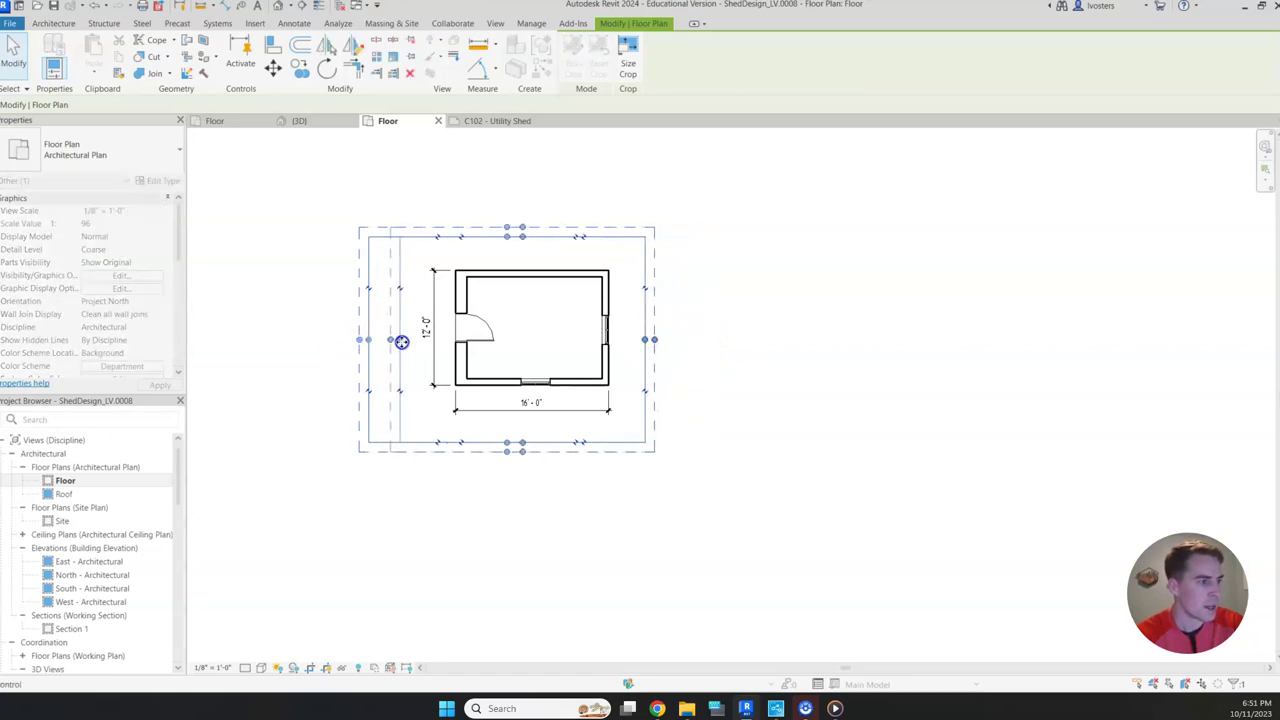
click(362, 580)
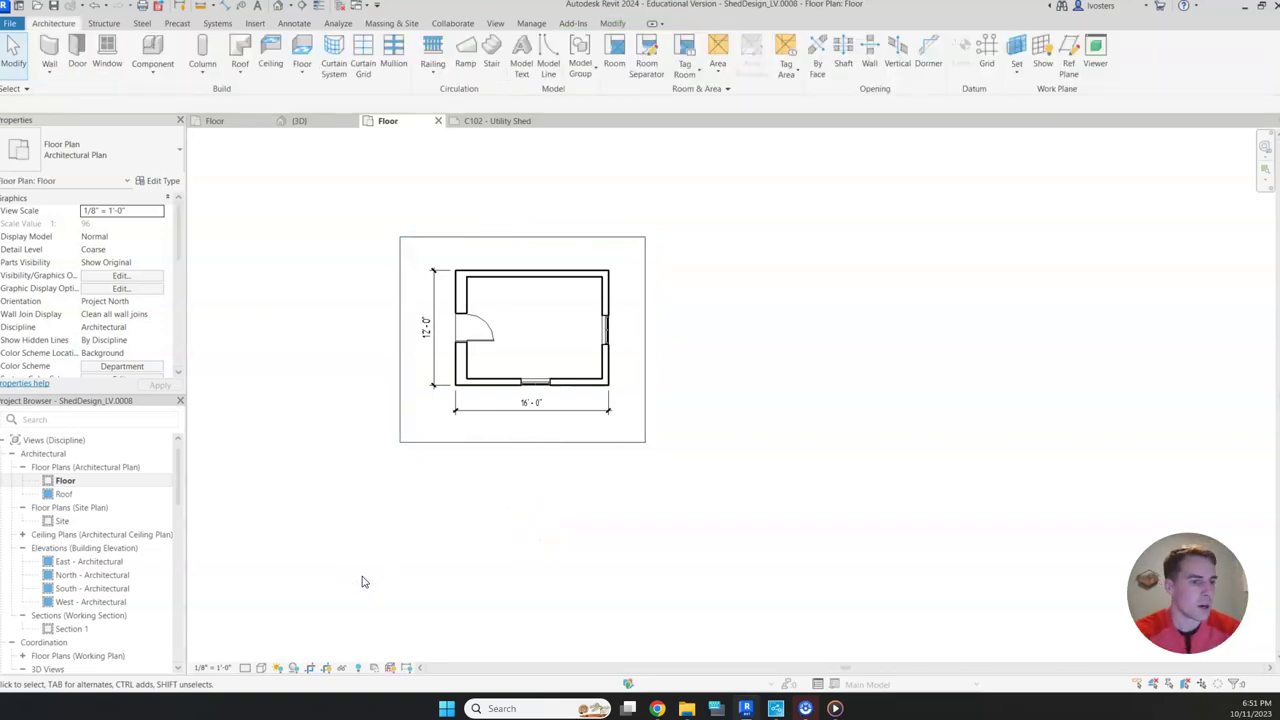
Step: Pick 1/4" = 1'-0" from the Floor plan's view scale list
click(214, 668)
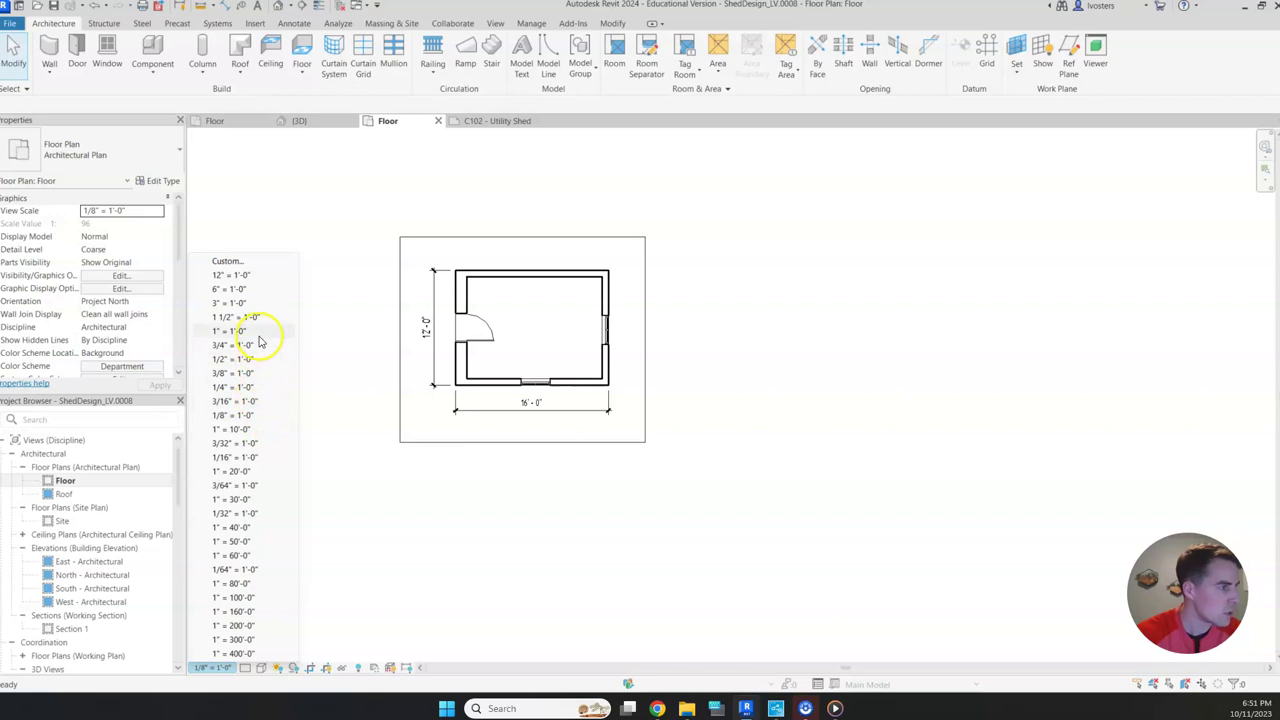
click(250, 387)
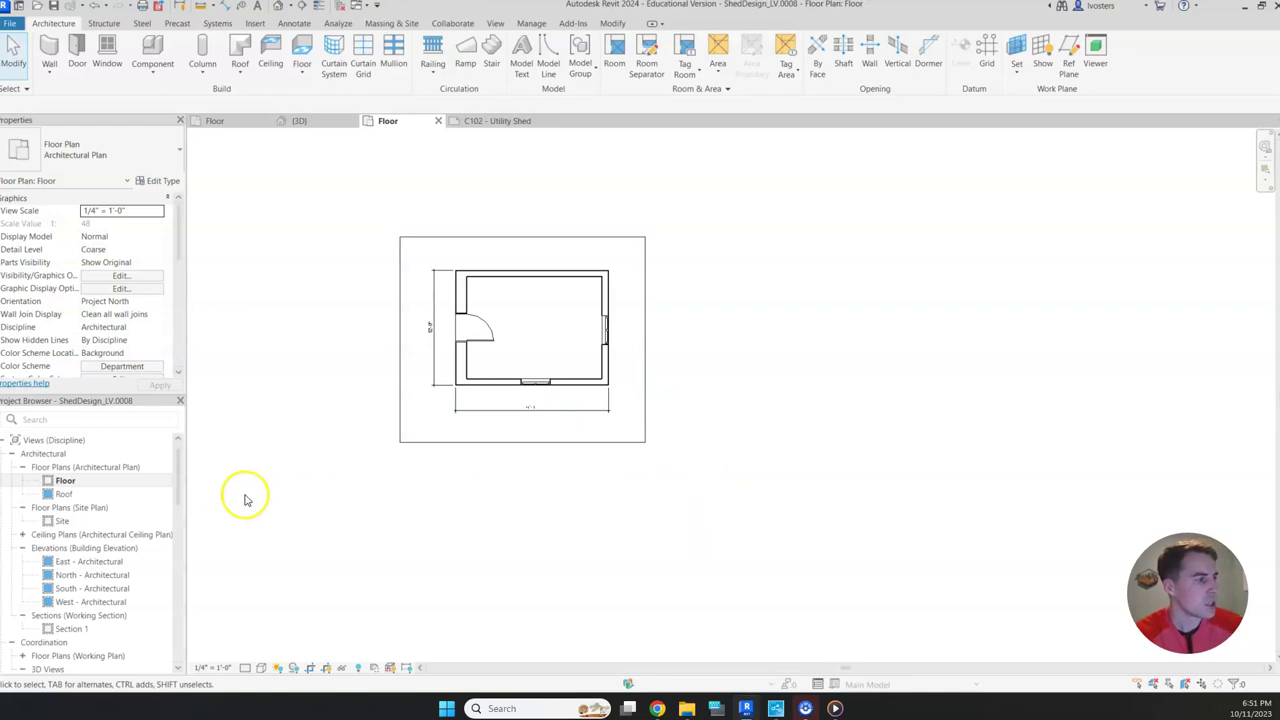
scroll(130, 548, down, 5)
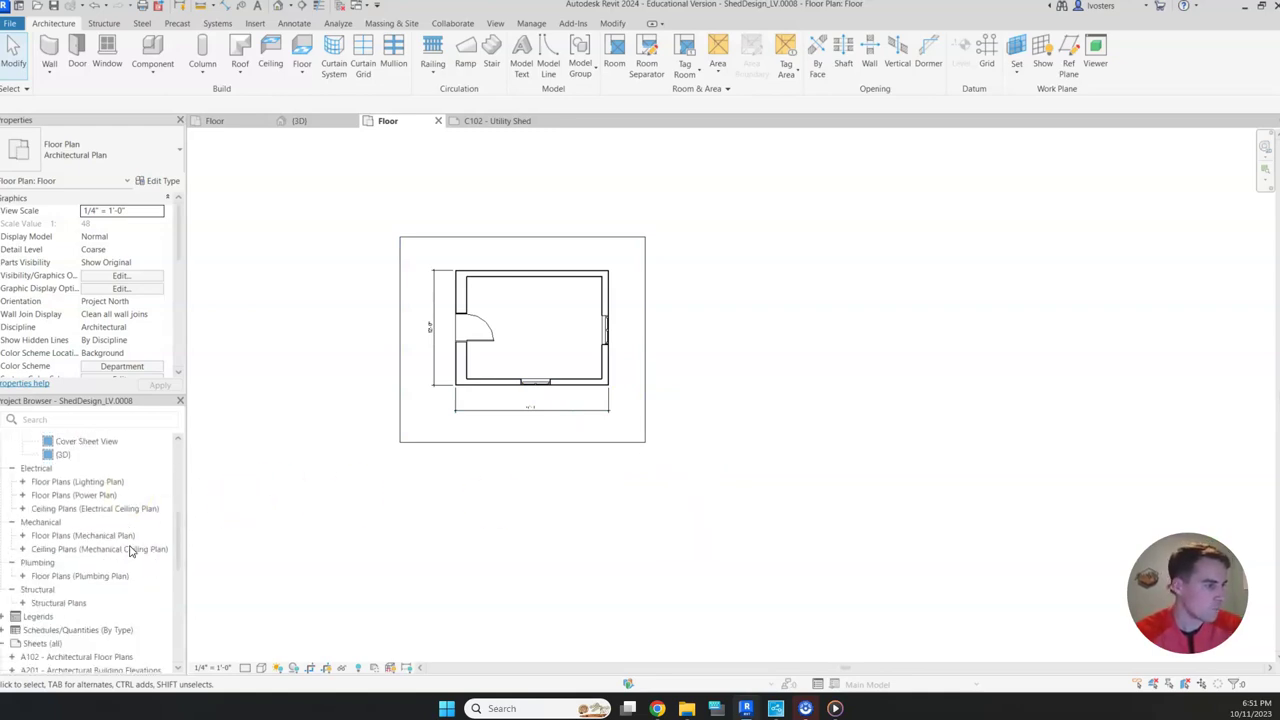
Step: Drag the Floor plan from the Project Browser onto sheet C102 - Utility Shed and place it
click(497, 120)
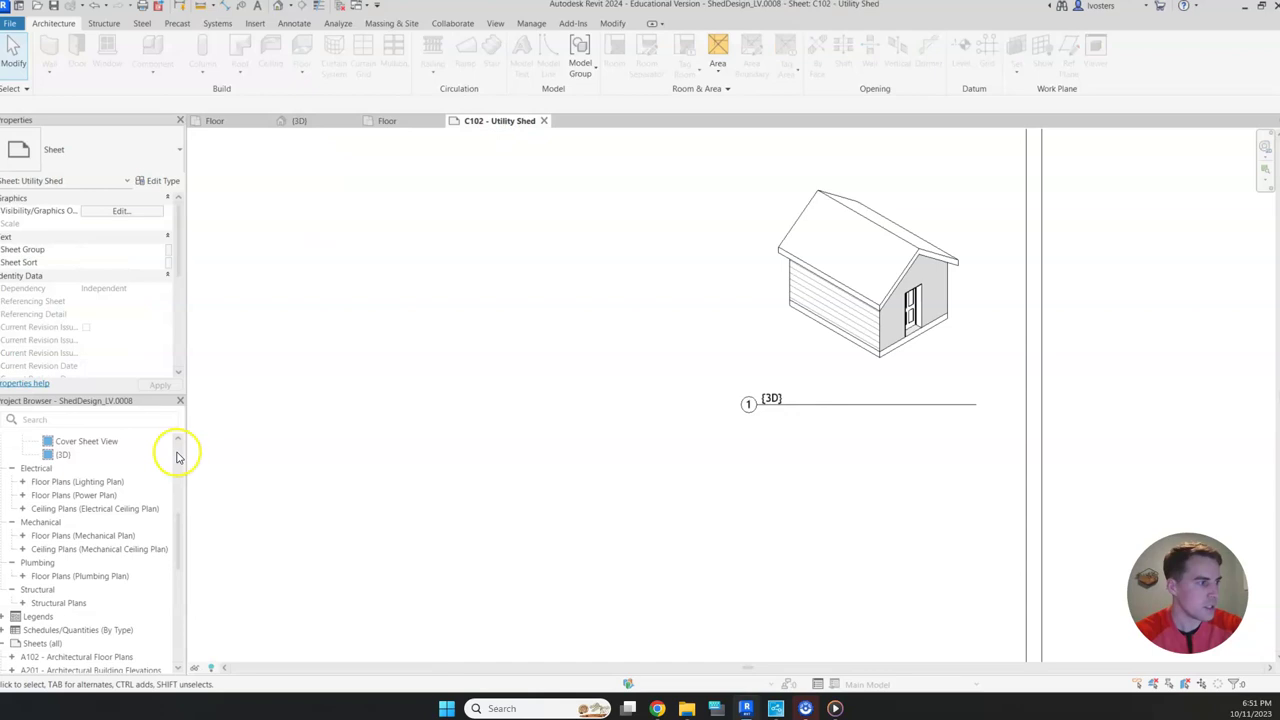
scroll(80, 465, up, 5)
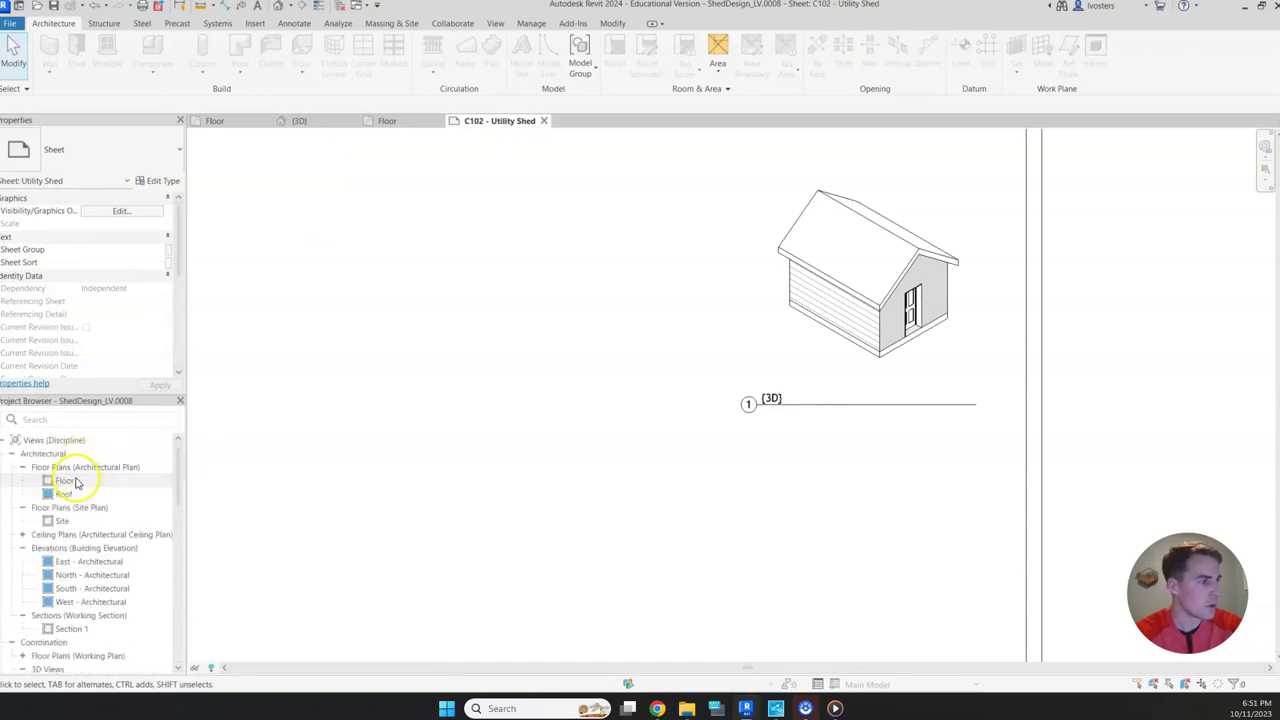
scroll(423, 355, up, 2)
scroll(423, 355, down, 5)
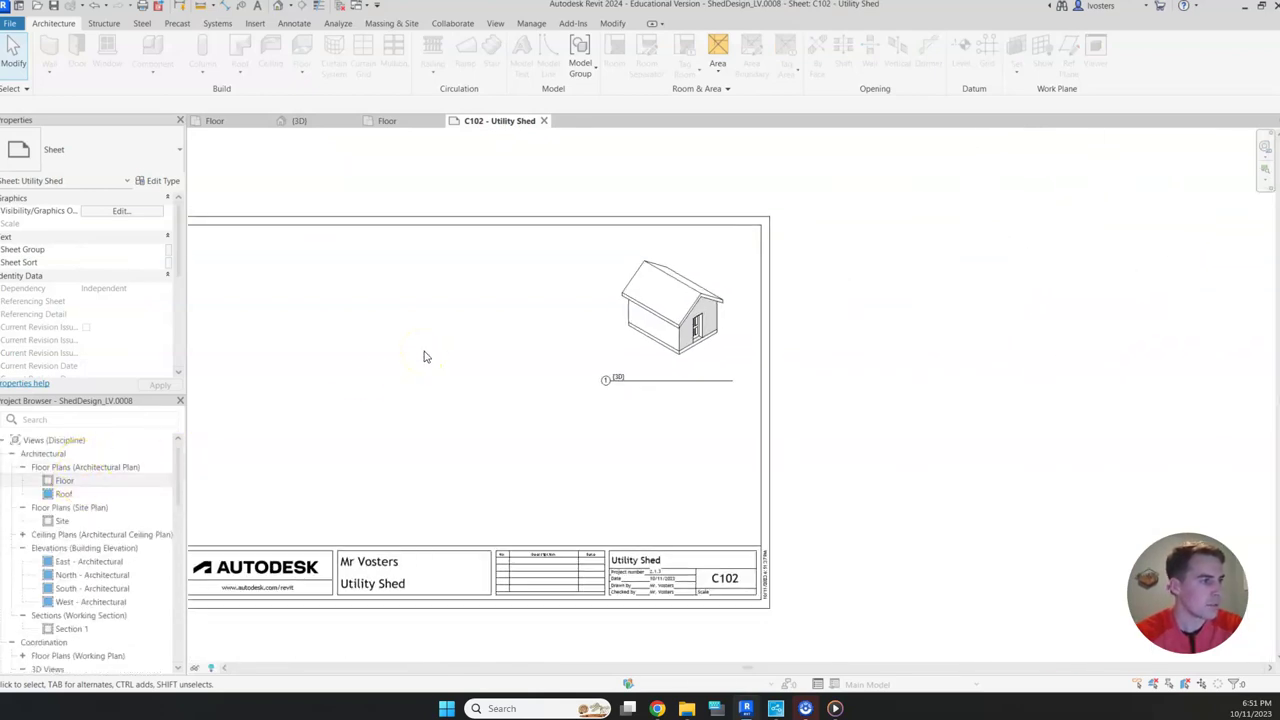
drag(64, 481, 458, 333)
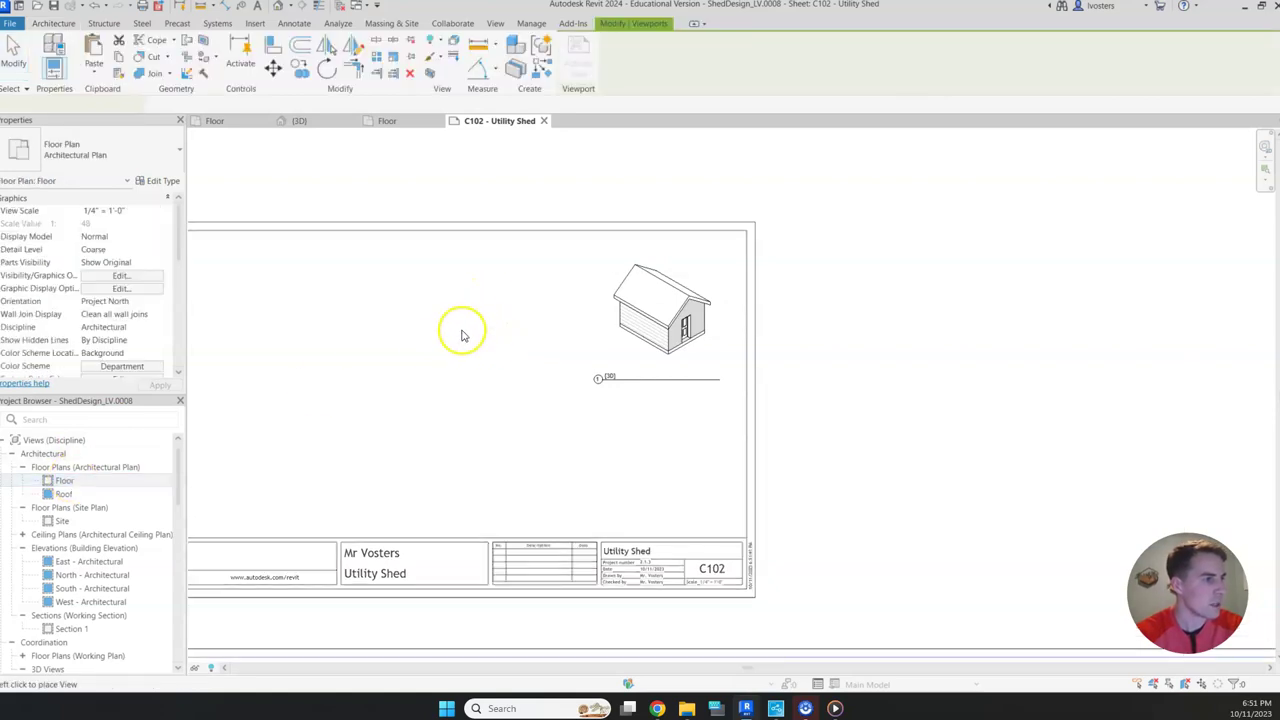
click(540, 345)
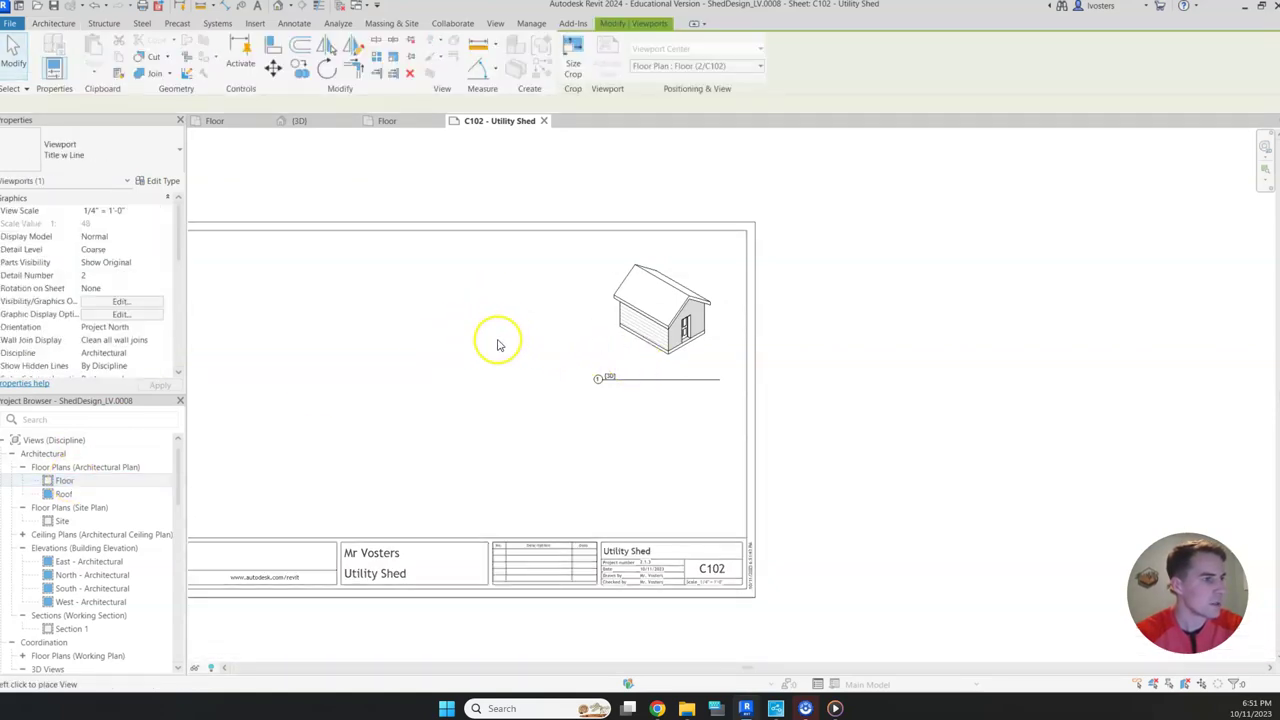
Step: Inspect the placed Floor plan viewport by selecting and deselecting it on the sheet
scroll(577, 346, down, 5)
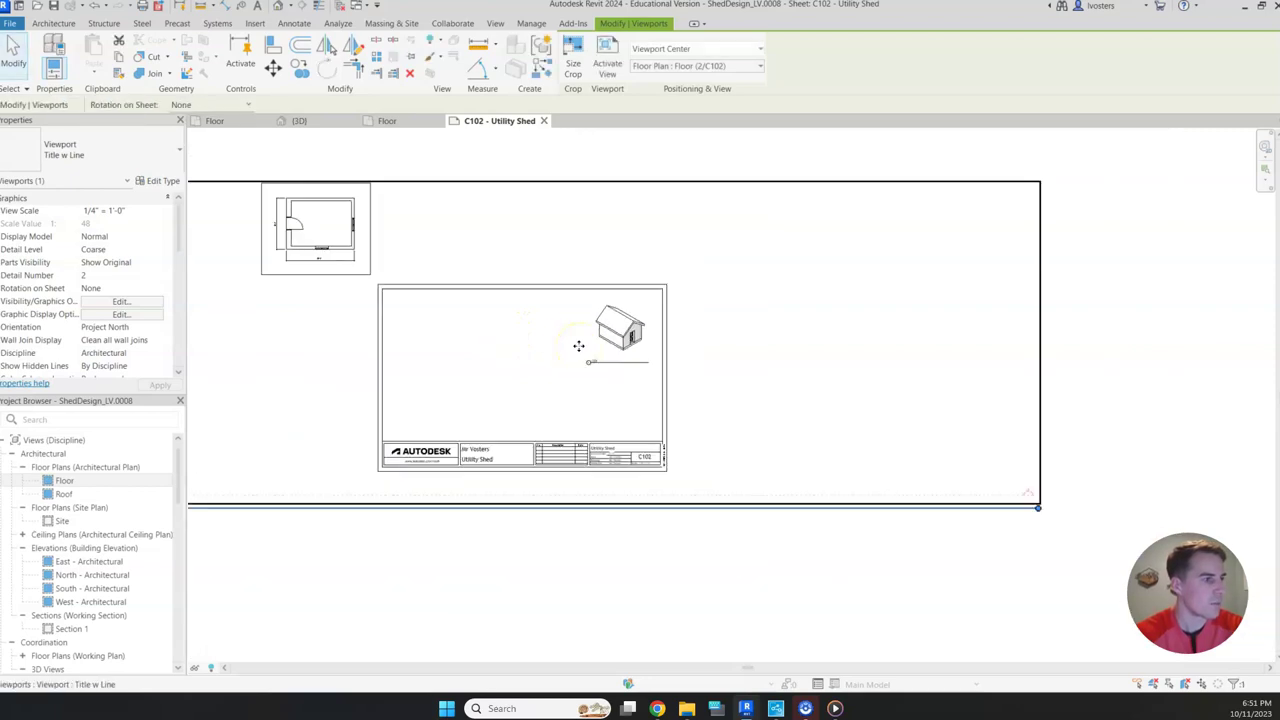
scroll(578, 346, down, 3)
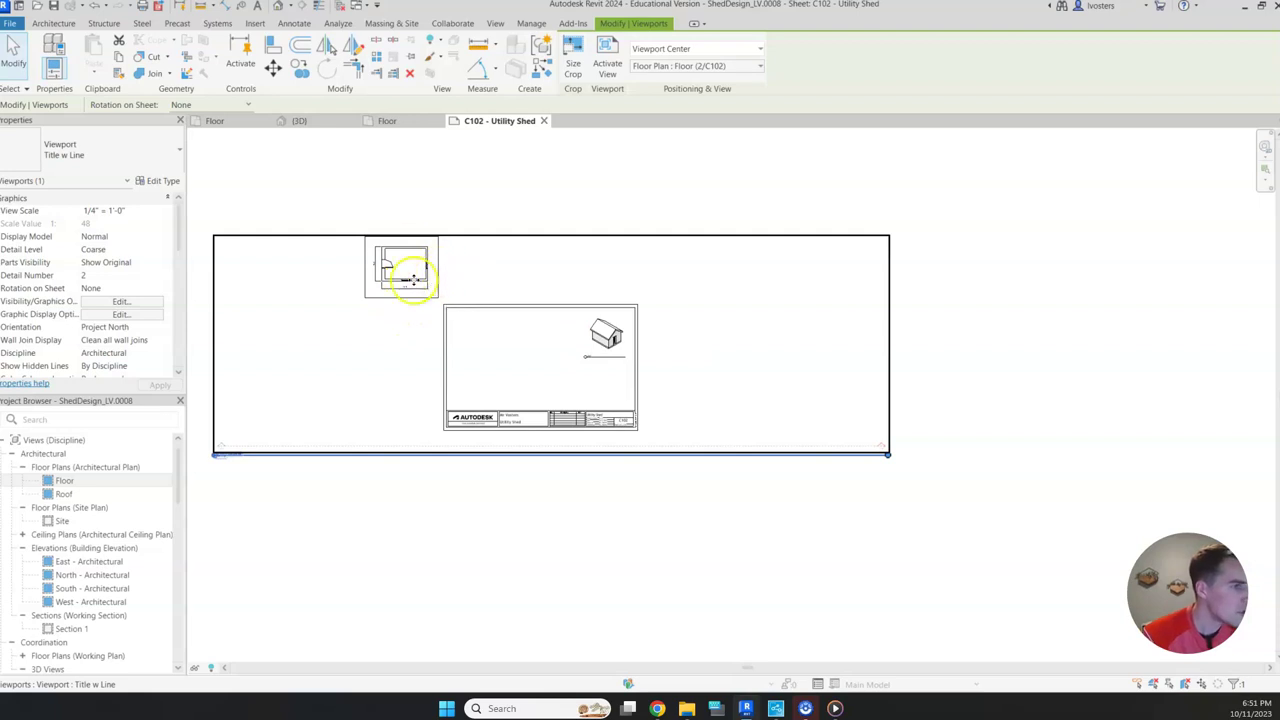
click(643, 519)
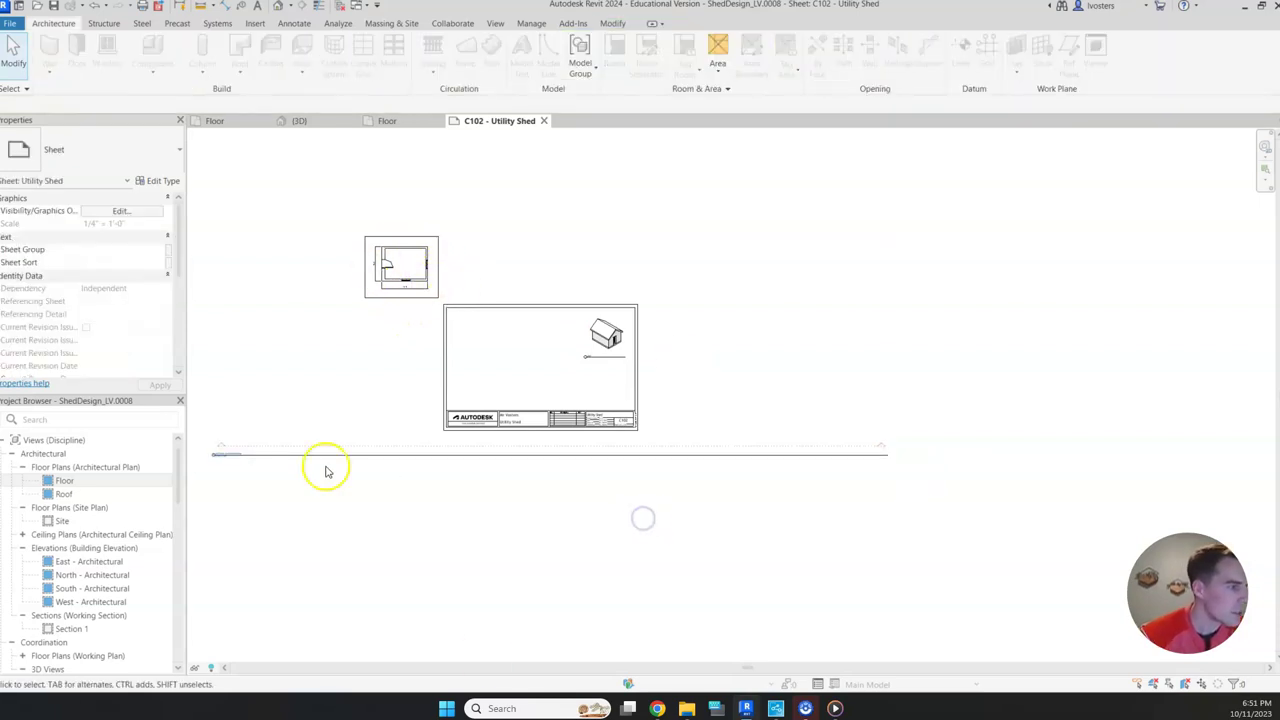
scroll(256, 432, up, 2)
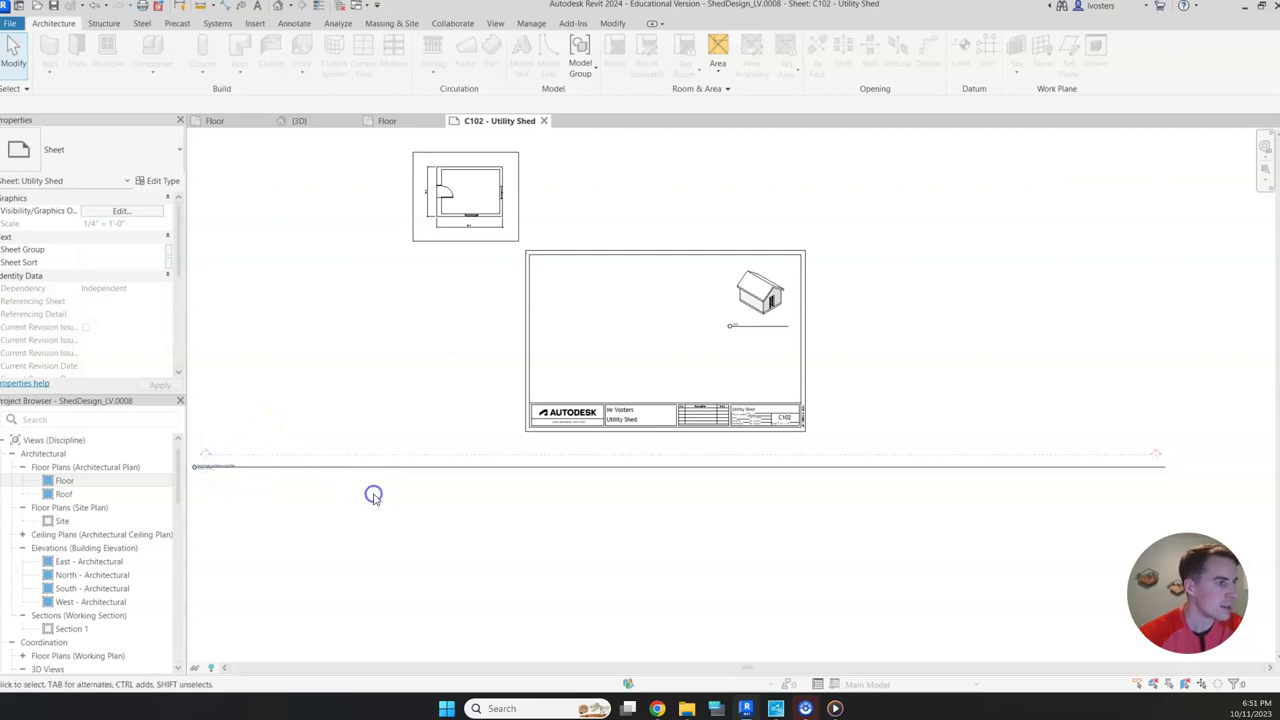
click(466, 250)
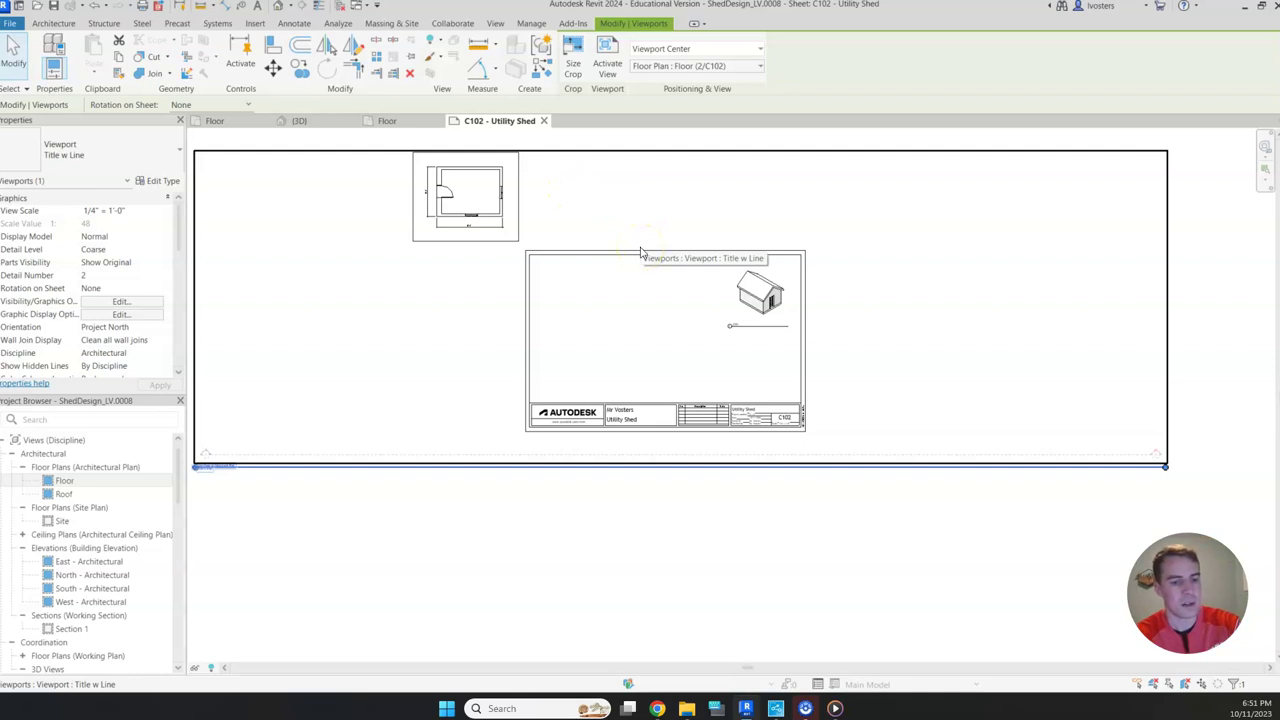
scroll(640, 247, up, 3)
click(335, 305)
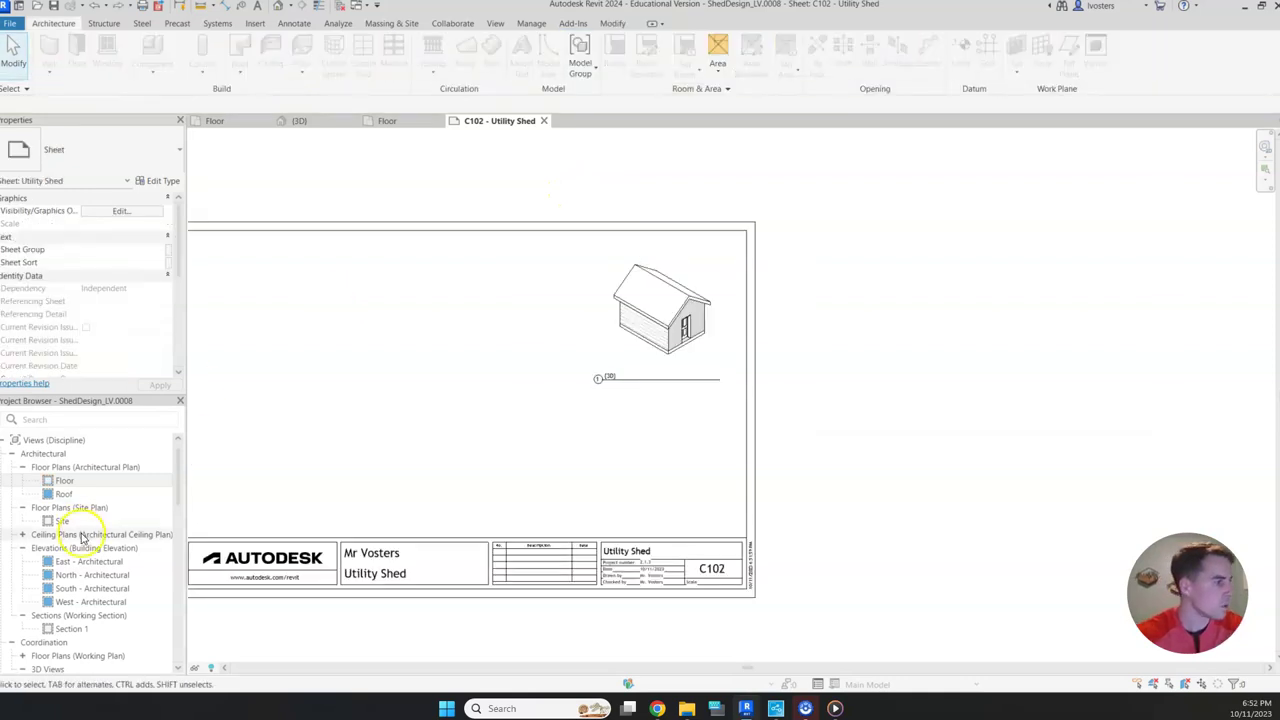
Step: Open the Floor plan view and inspect the section line below the plan
click(70, 481)
double_click(70, 481)
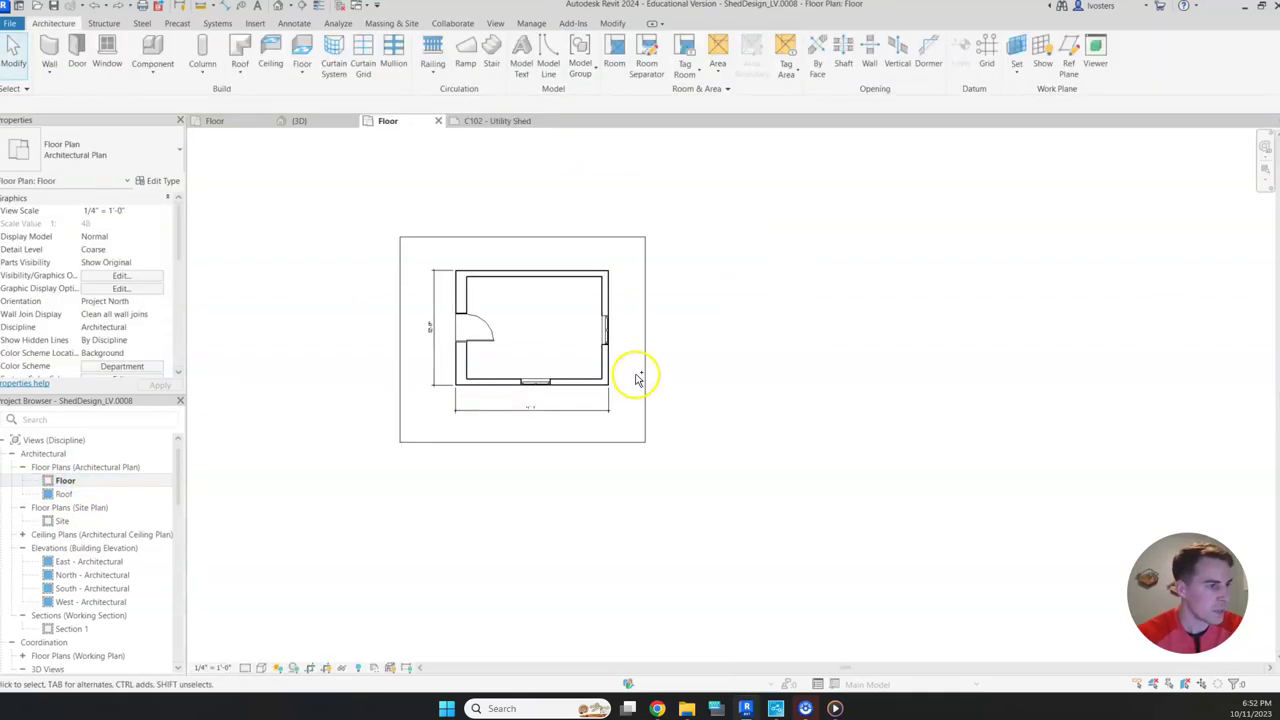
scroll(636, 380, down, 4)
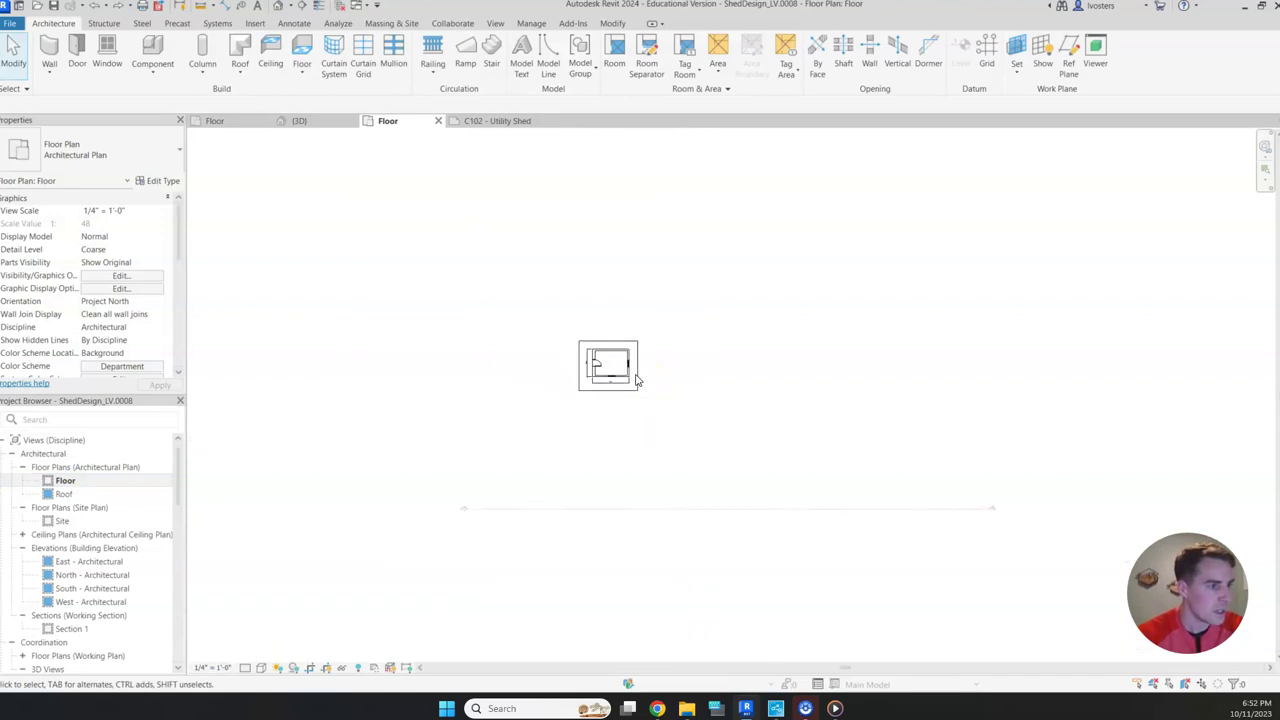
scroll(636, 380, up, 1)
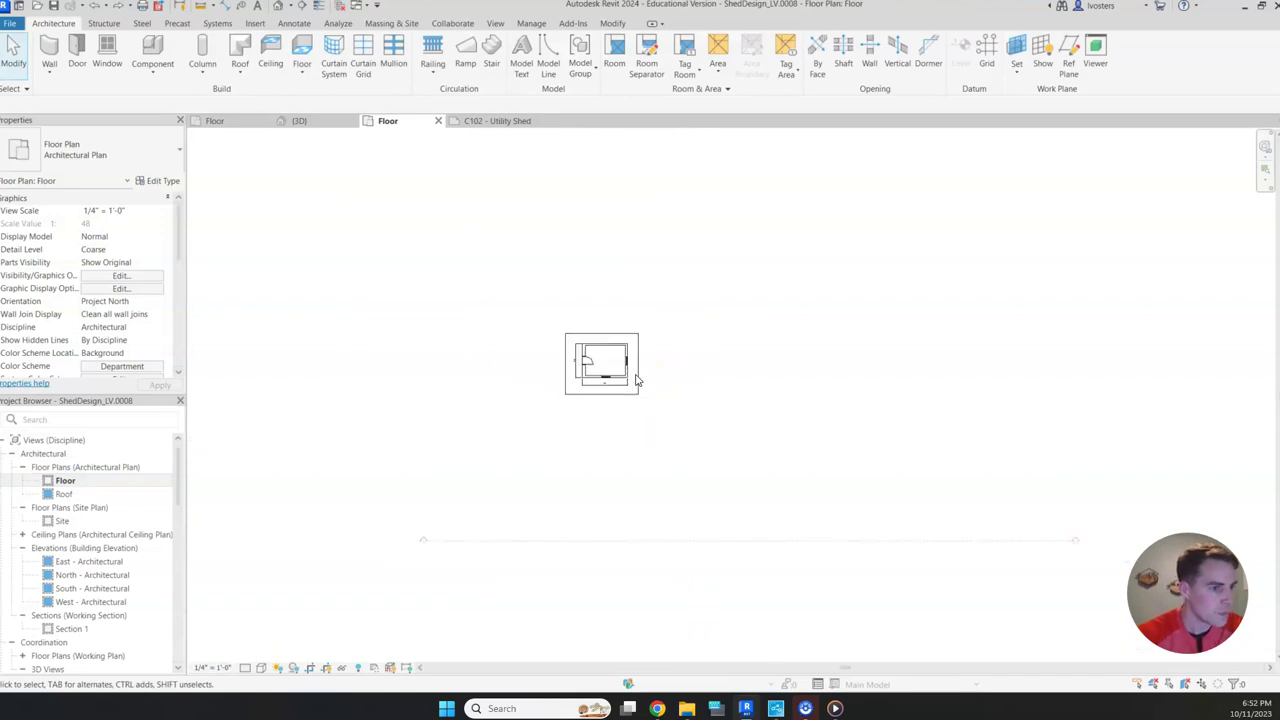
click(823, 540)
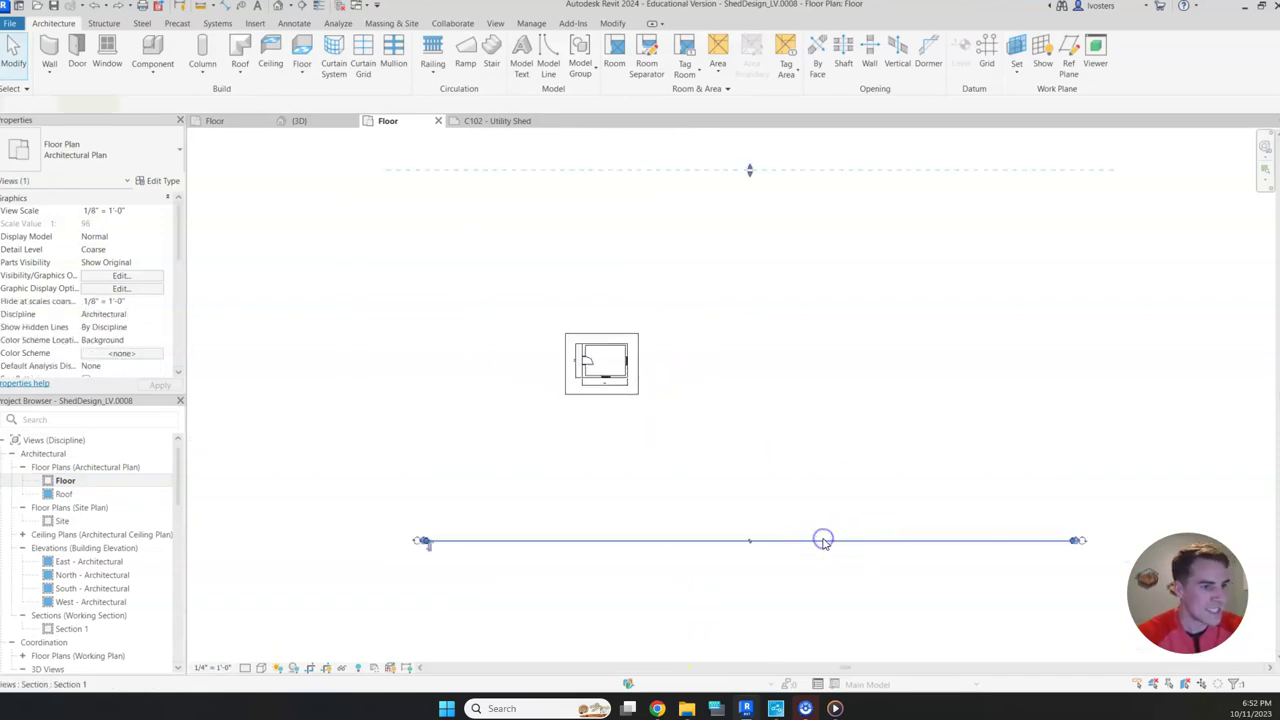
click(952, 597)
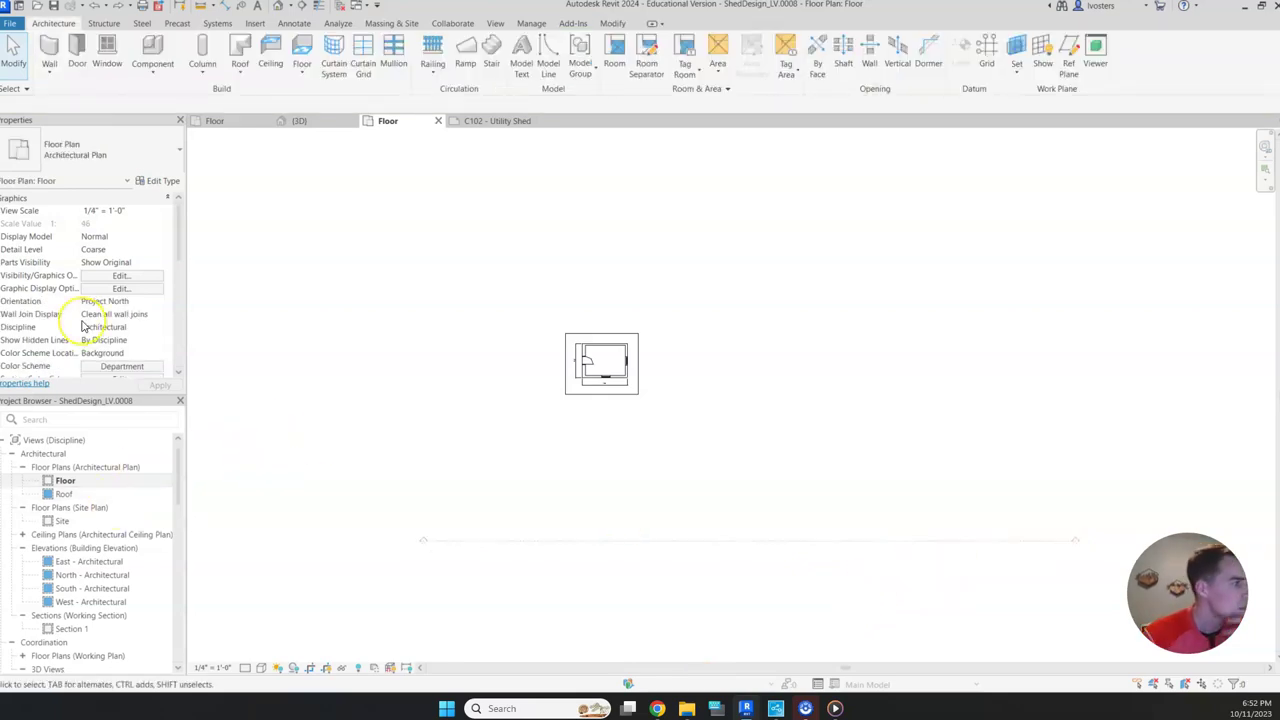
Step: Uncheck Crop Region Visible in the Floor plan Properties and apply it
scroll(84, 326, down, 3)
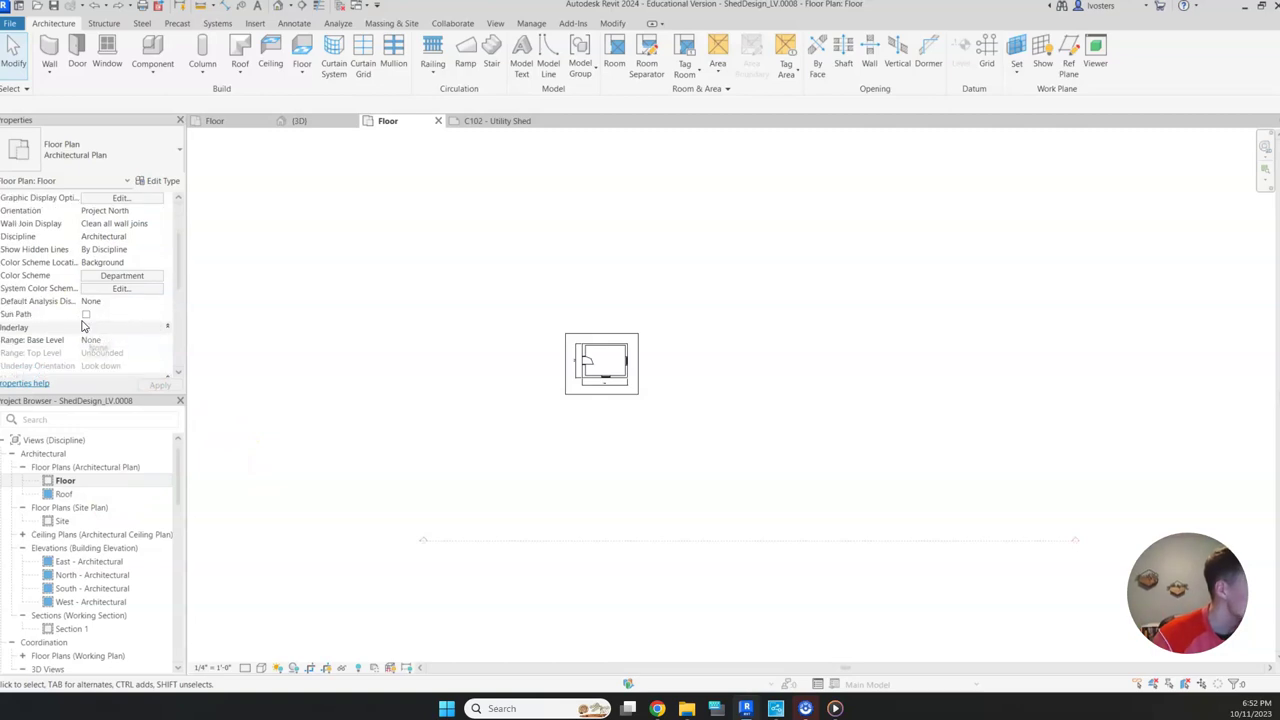
scroll(84, 326, down, 3)
scroll(84, 326, up, 1)
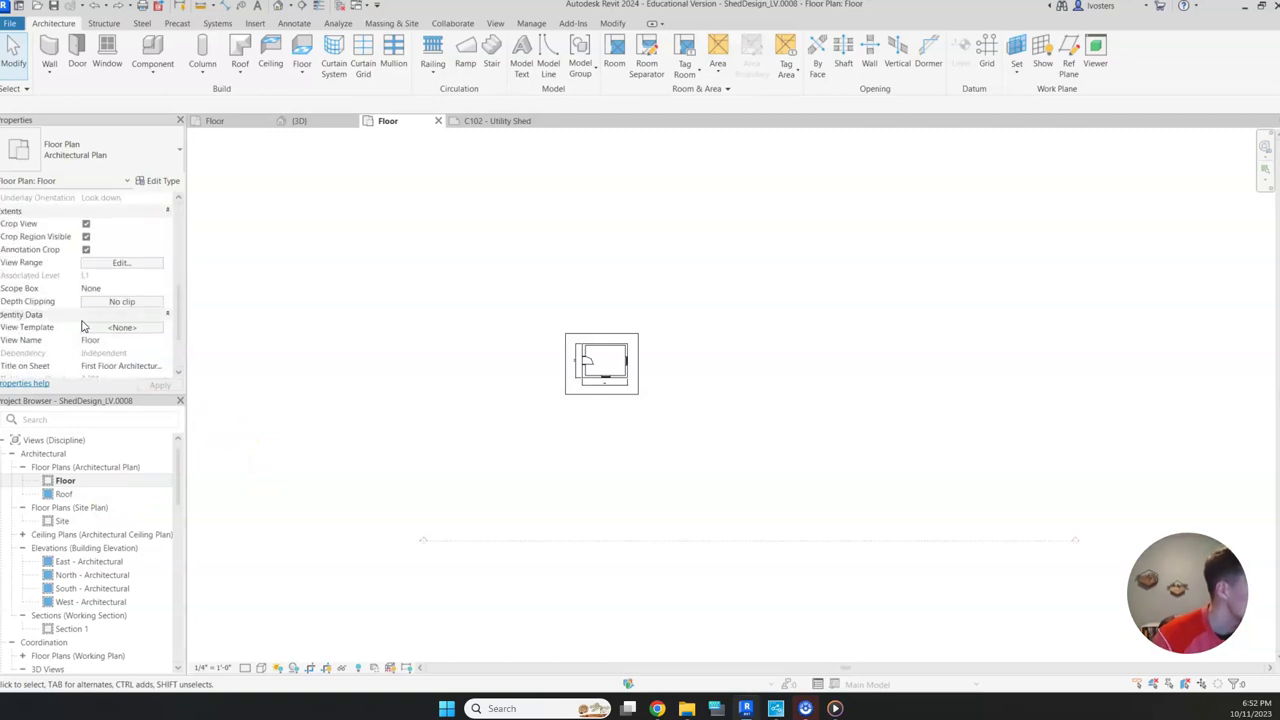
scroll(84, 326, up, 1)
click(86, 263)
click(87, 250)
click(162, 249)
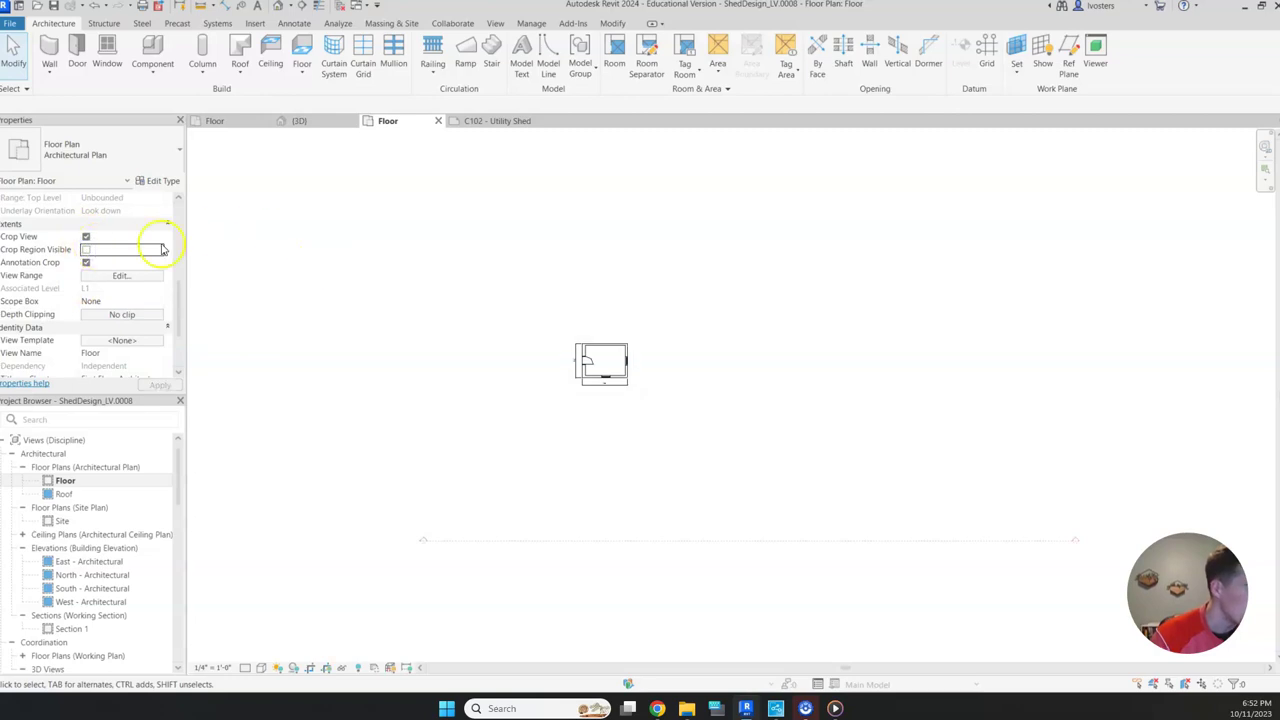
click(622, 390)
click(636, 348)
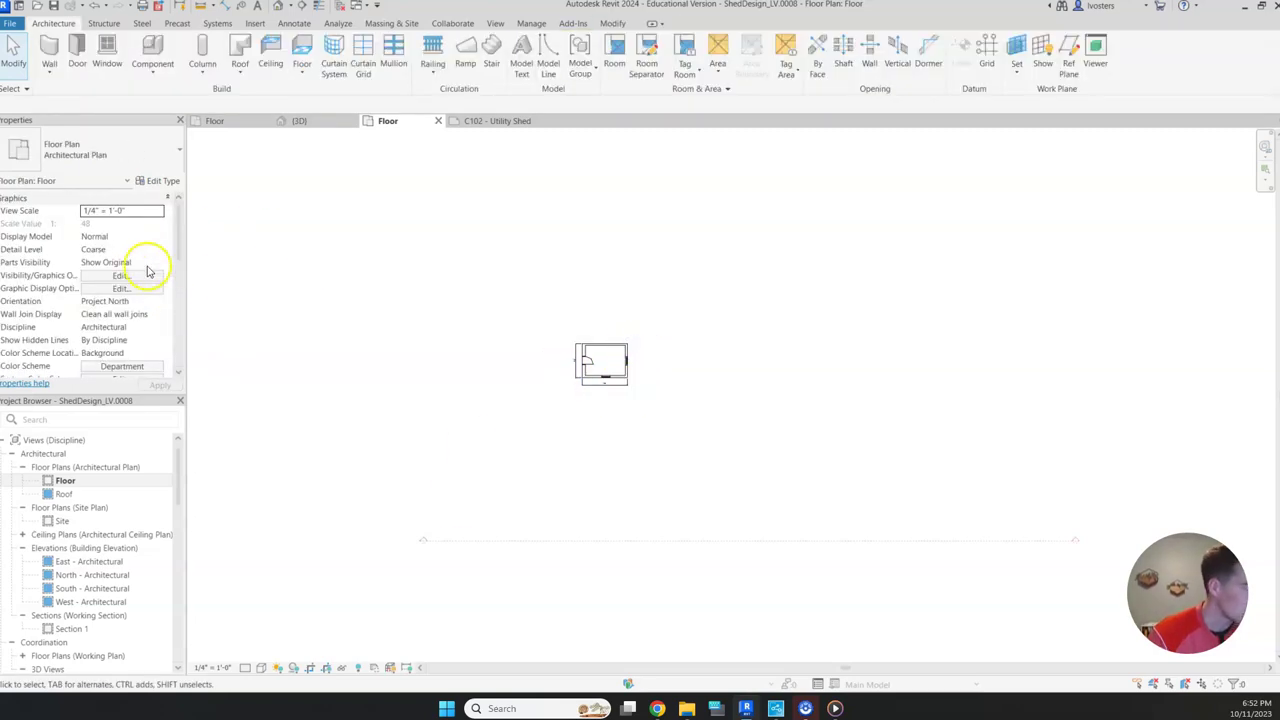
scroll(143, 270, down, 5)
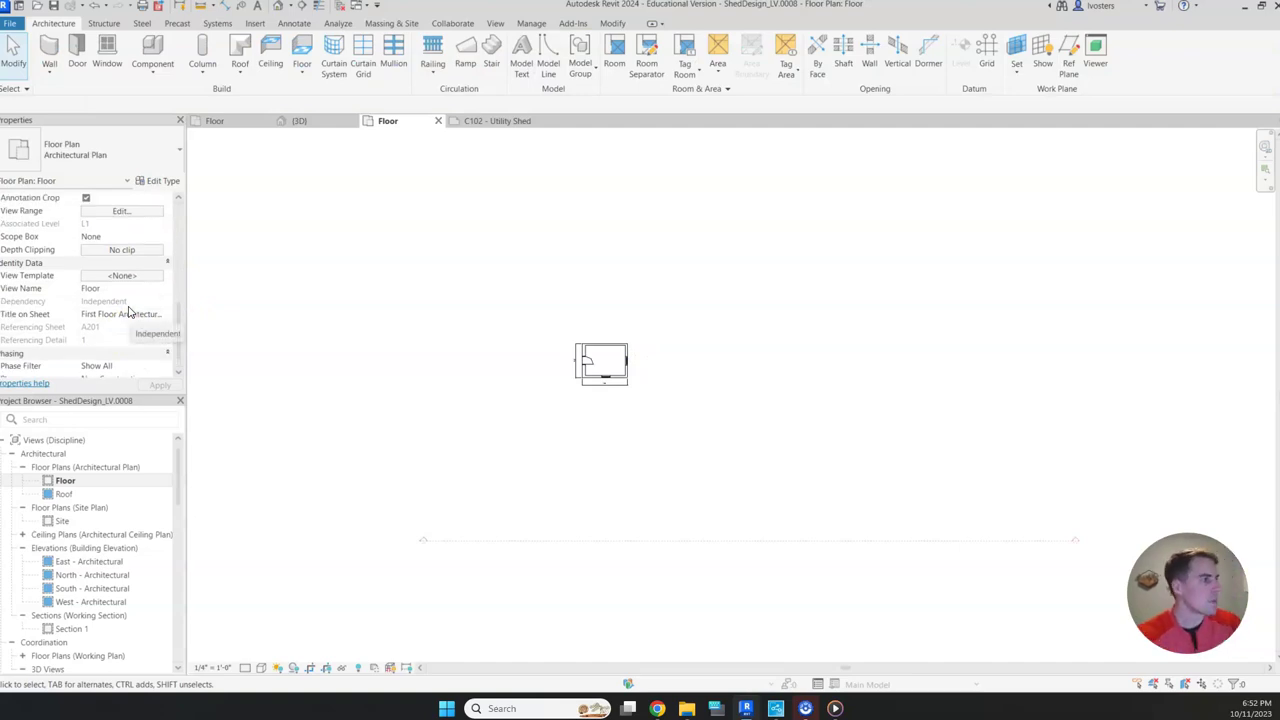
scroll(128, 313, up, 3)
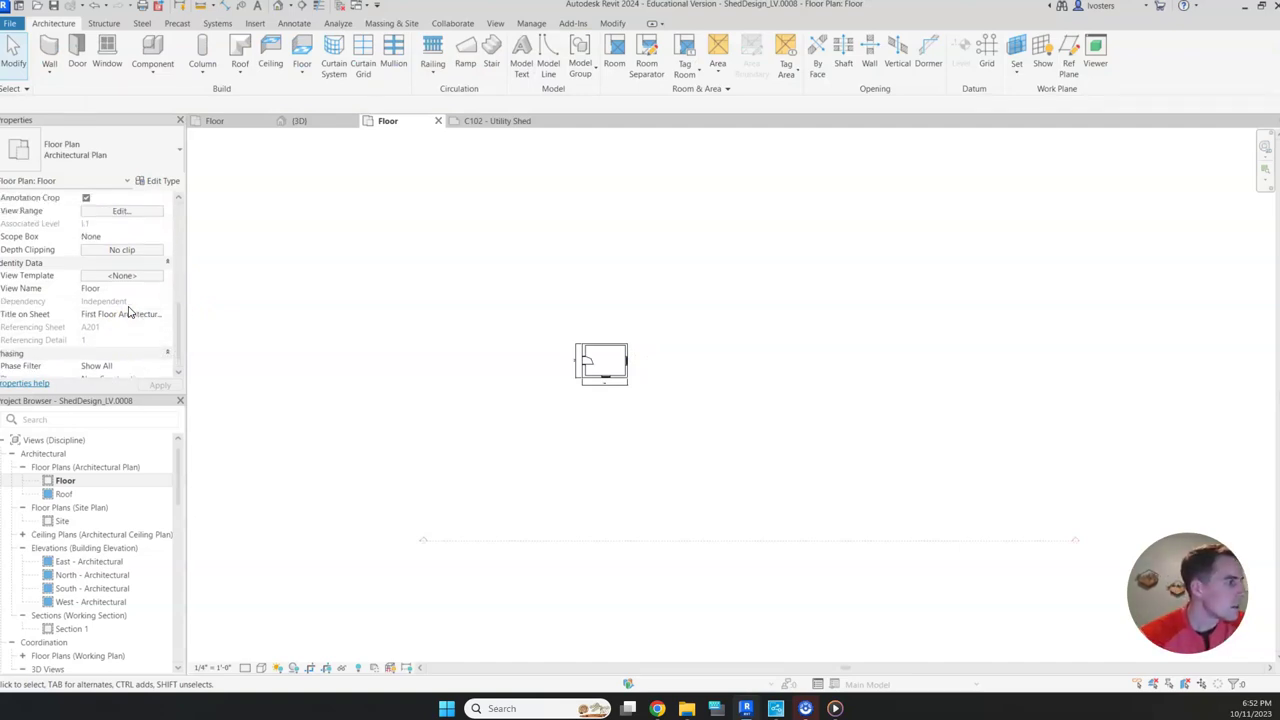
Step: Set the Floor plan's view range Top, Bottom and View Depth to Unlimited
click(104, 263)
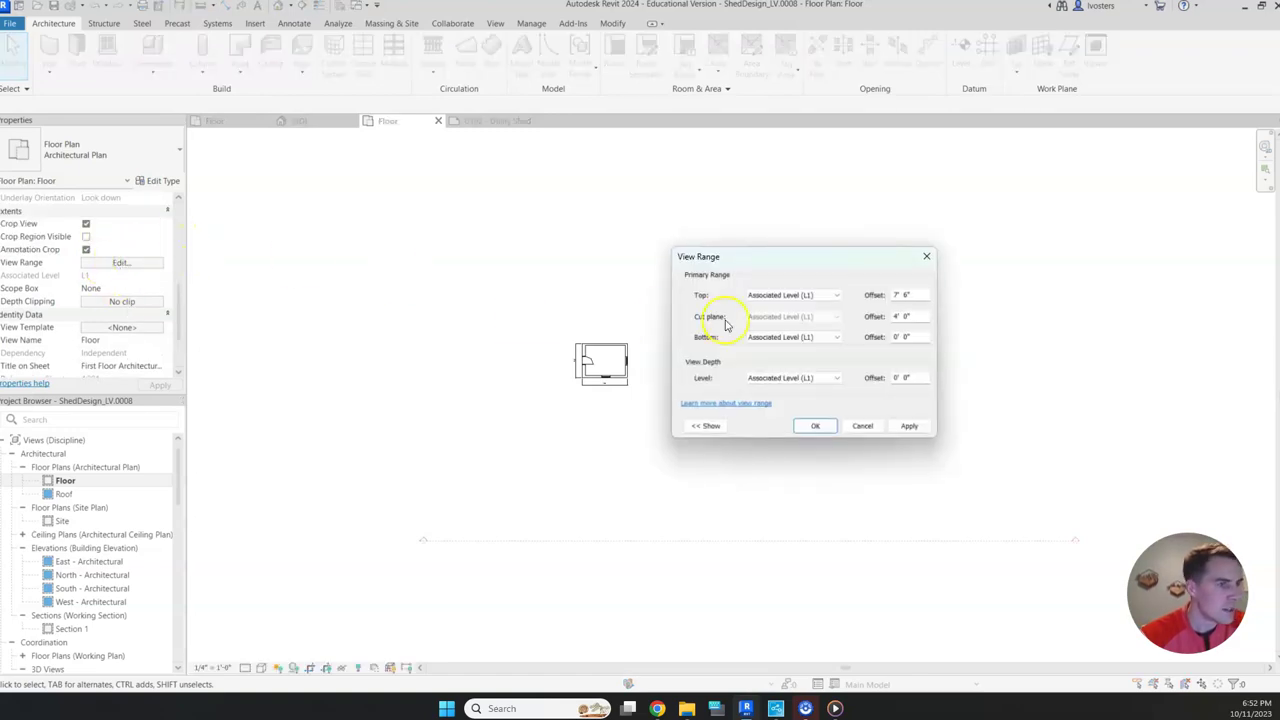
click(836, 296)
click(813, 325)
click(836, 338)
click(814, 364)
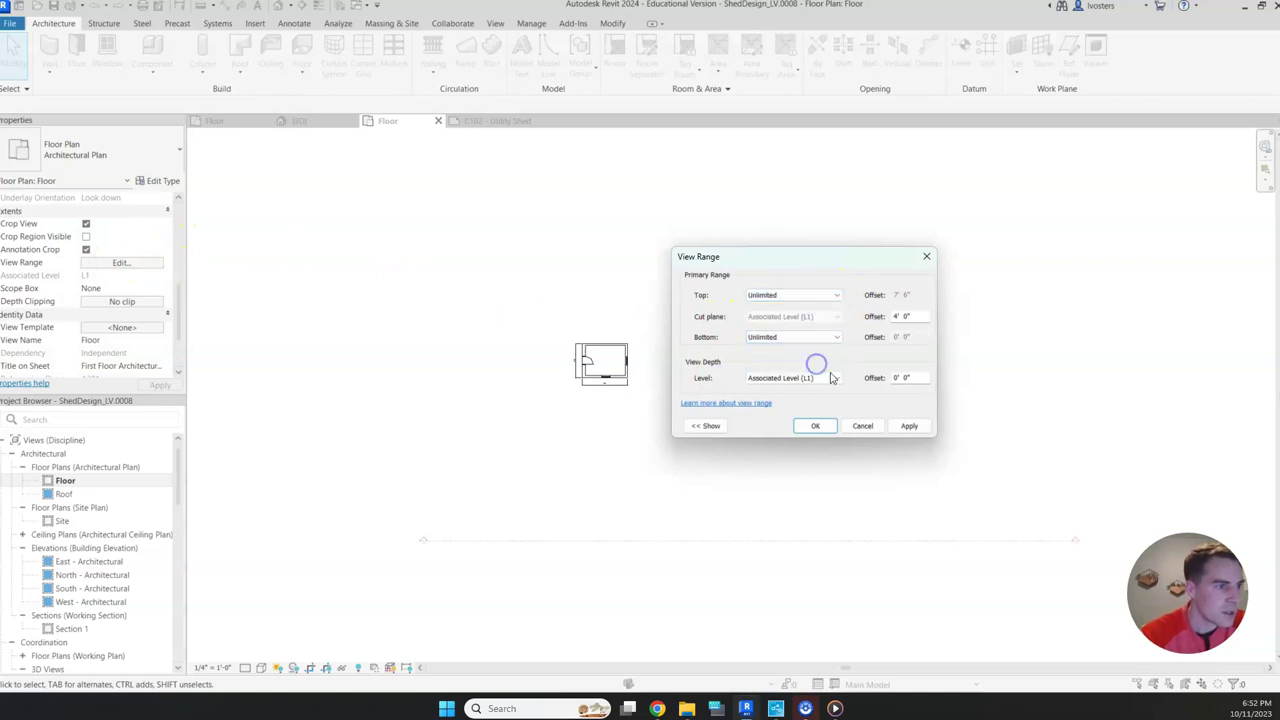
click(834, 378)
click(790, 405)
click(907, 426)
click(818, 426)
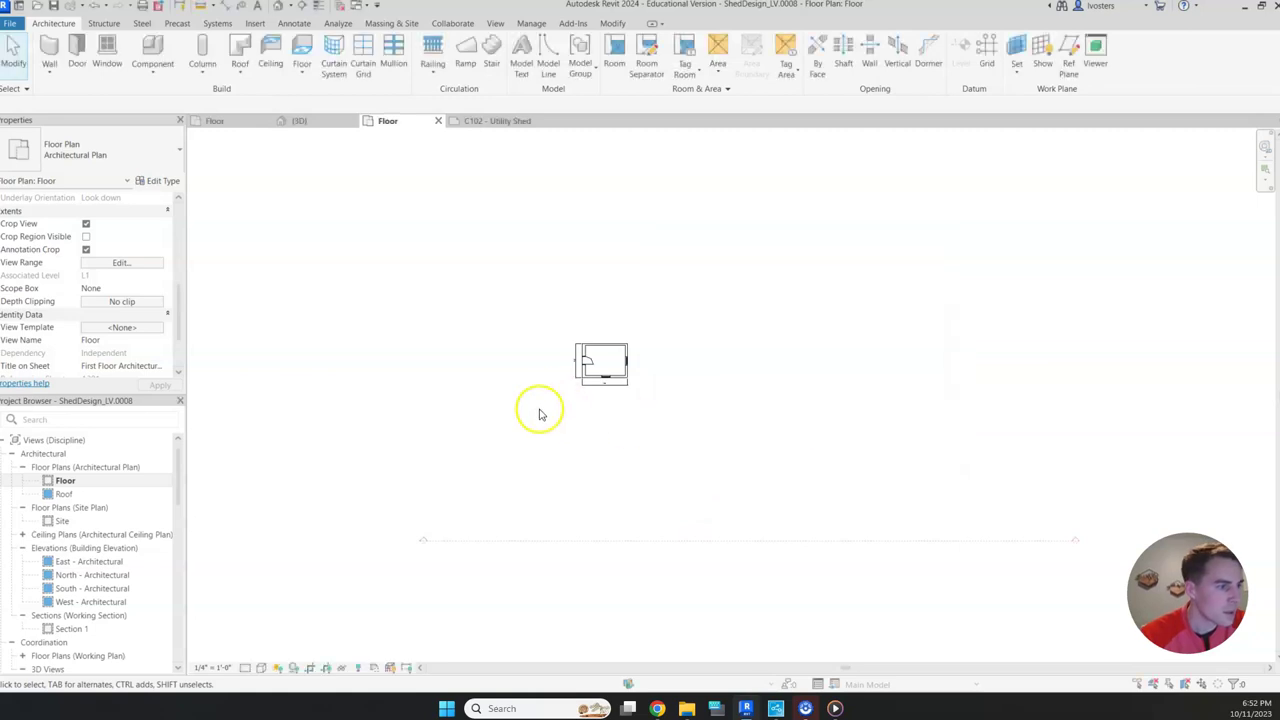
Step: Hide the Section 1 line below the shed and apply the hiding permanently to the view
click(87, 237)
click(609, 394)
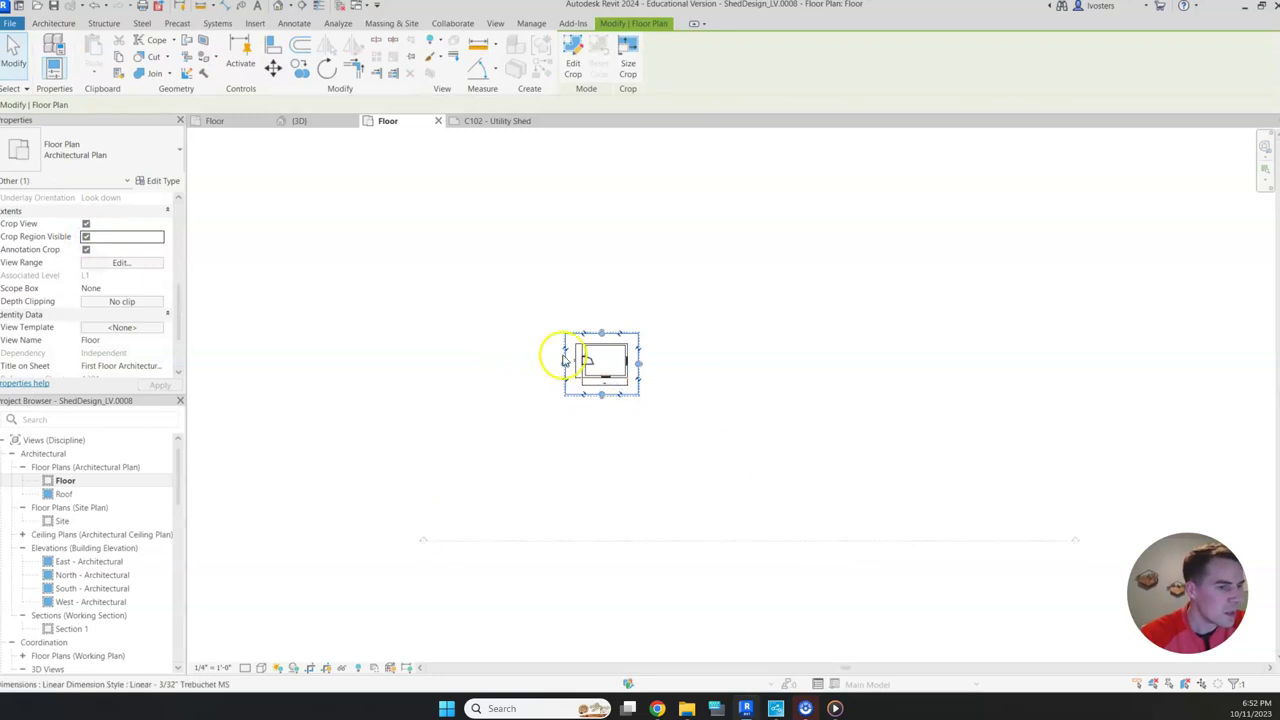
click(514, 541)
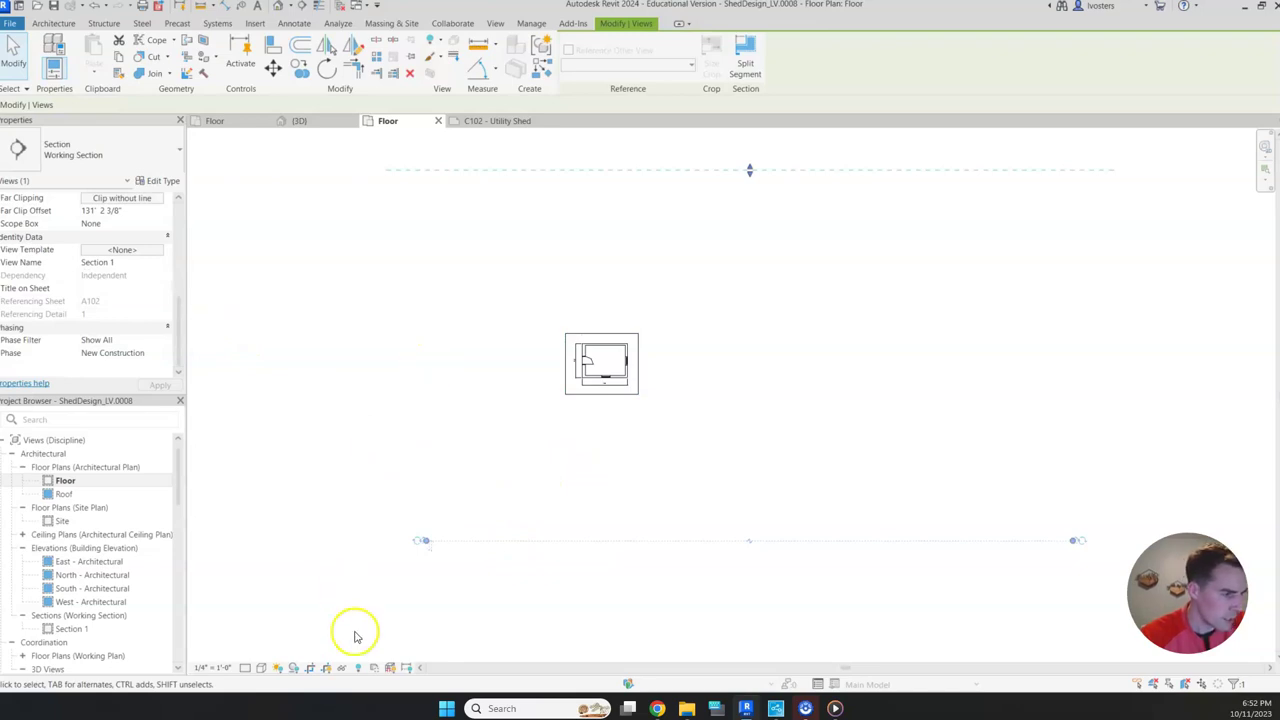
click(340, 672)
click(385, 634)
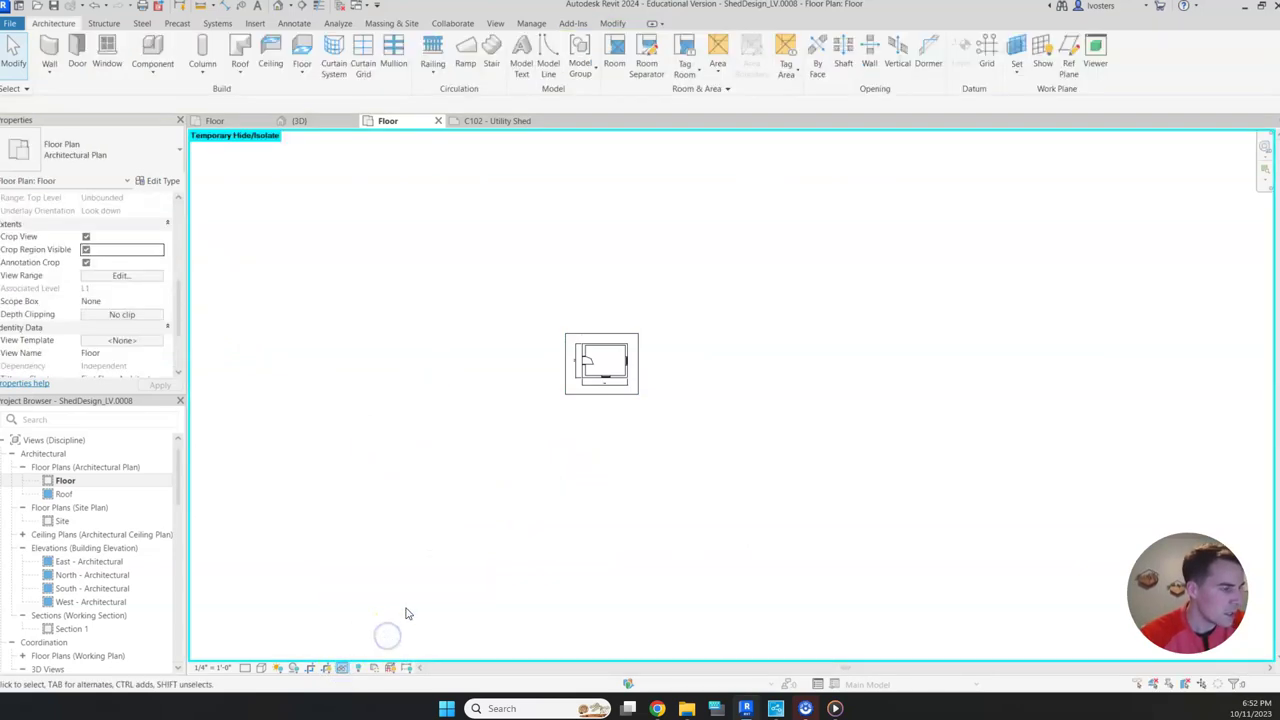
click(341, 668)
click(388, 572)
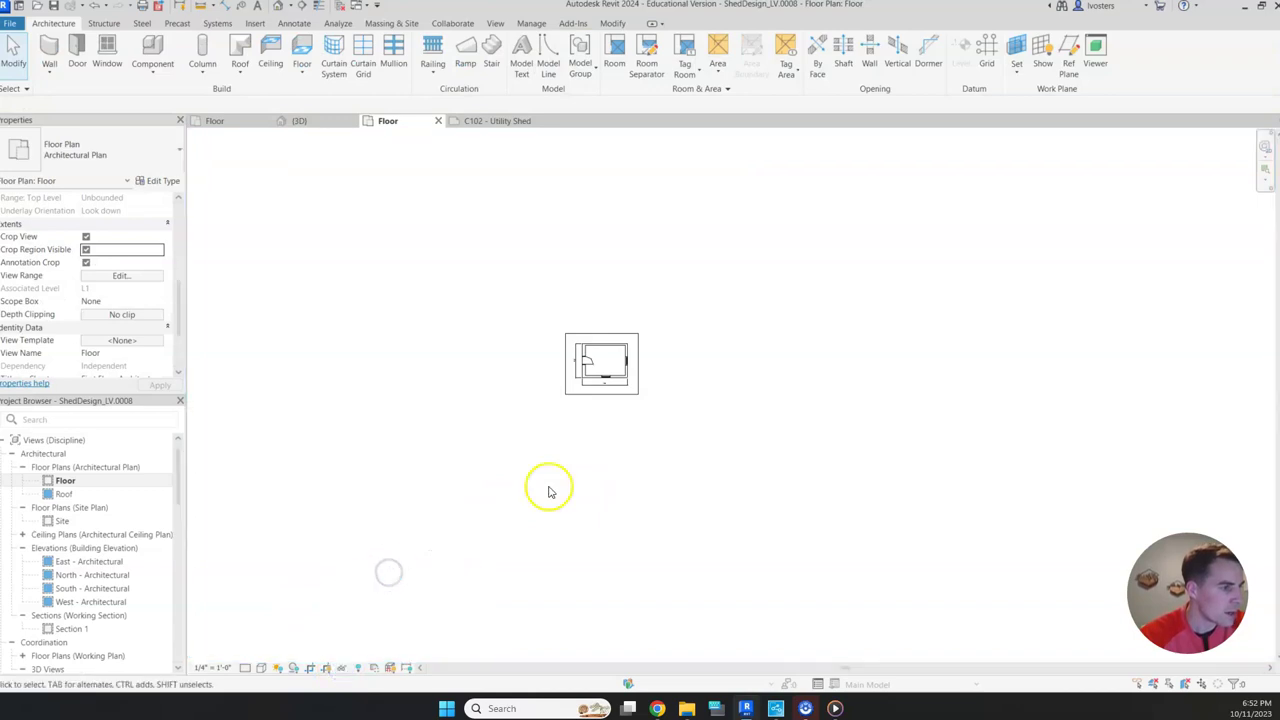
Step: Place the Floor plan on sheet C102 to the left of the 3D view
click(494, 121)
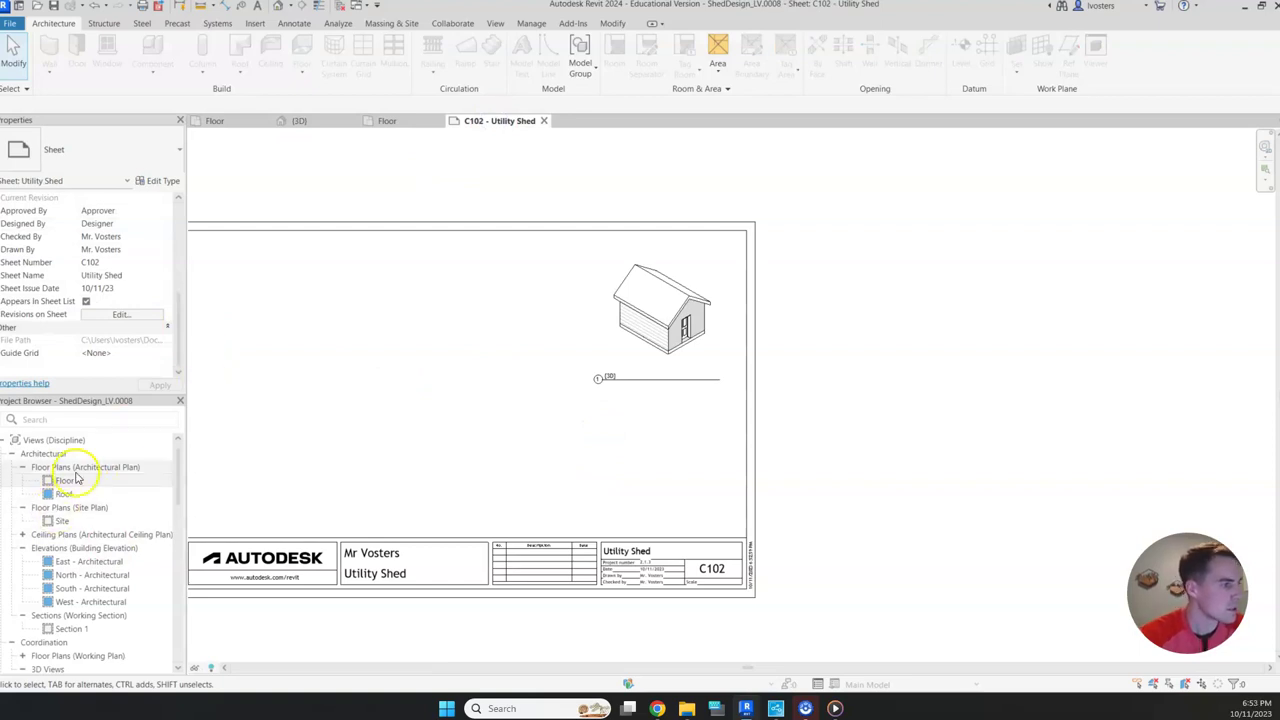
drag(64, 481, 400, 342)
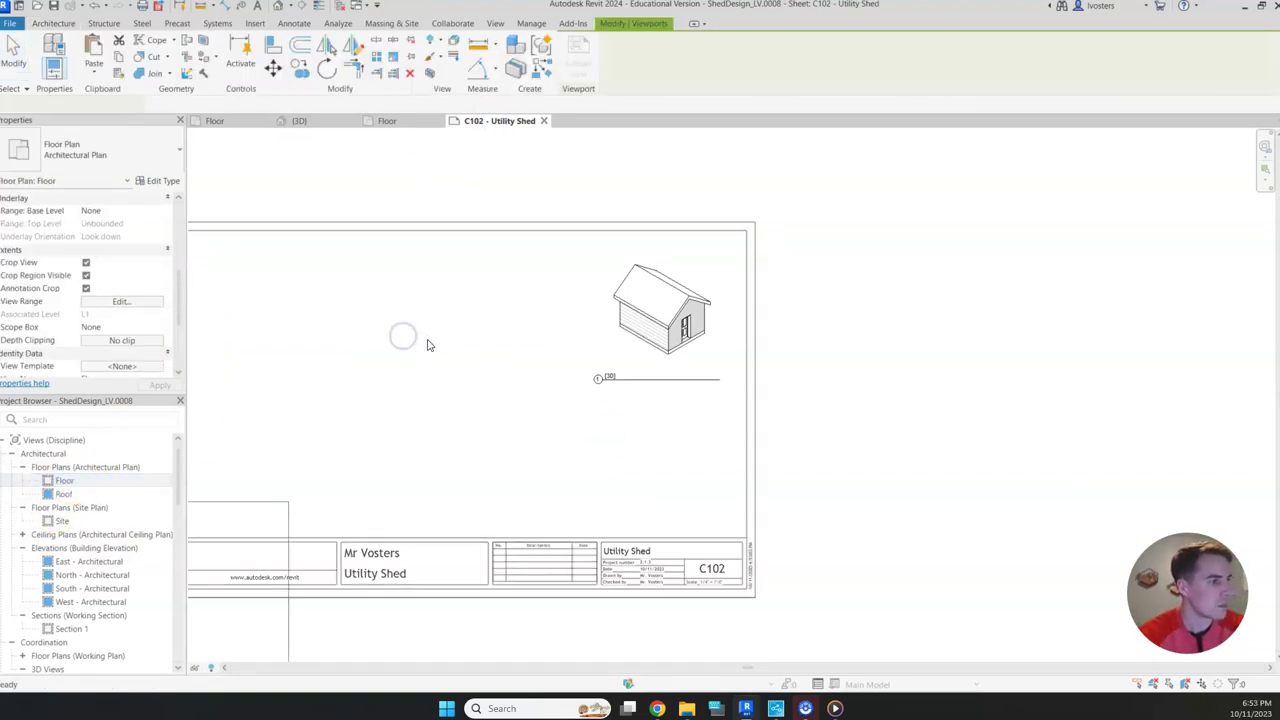
click(433, 340)
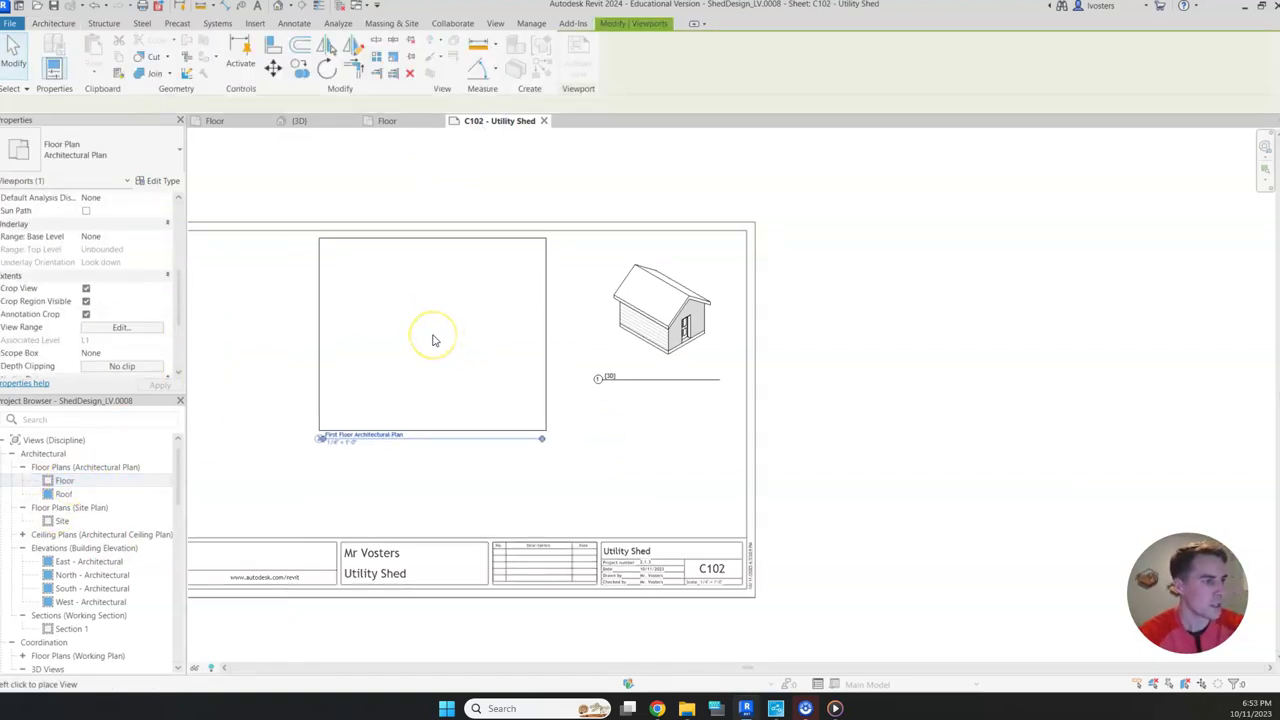
click(544, 467)
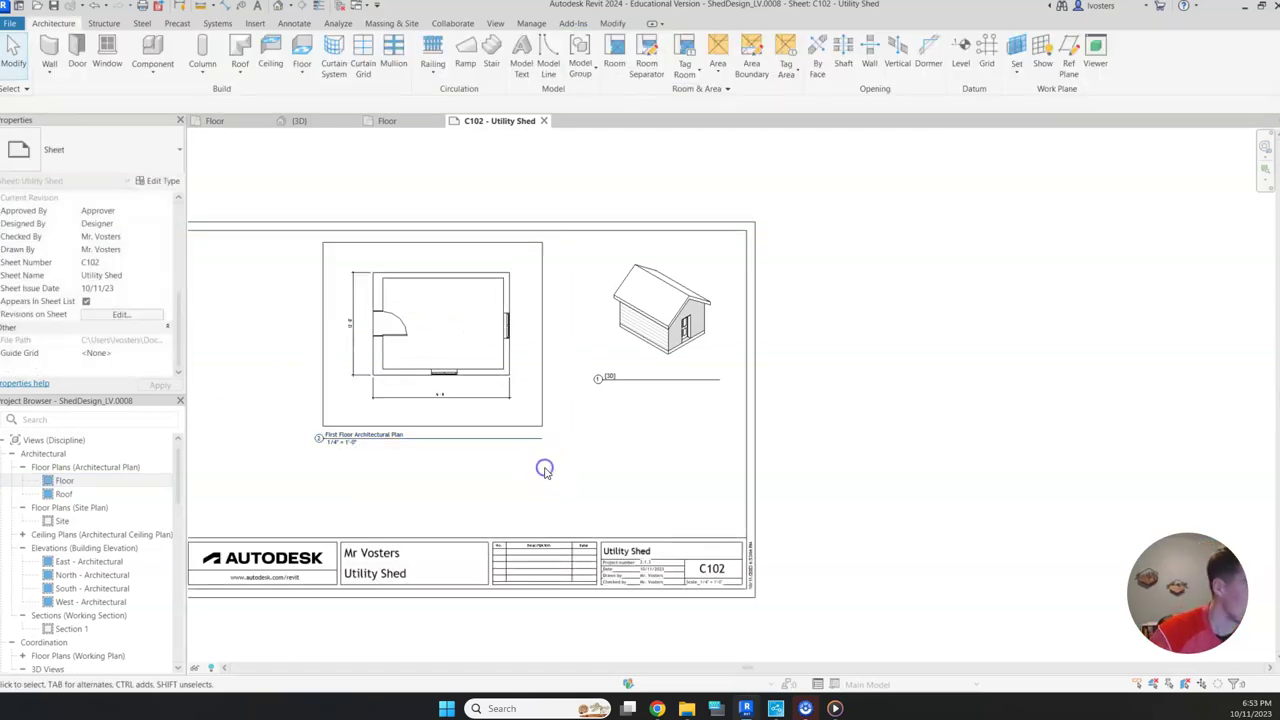
Step: Activate the plan viewport and uncheck Crop Region Visible to hide its crop border
double_click(443, 426)
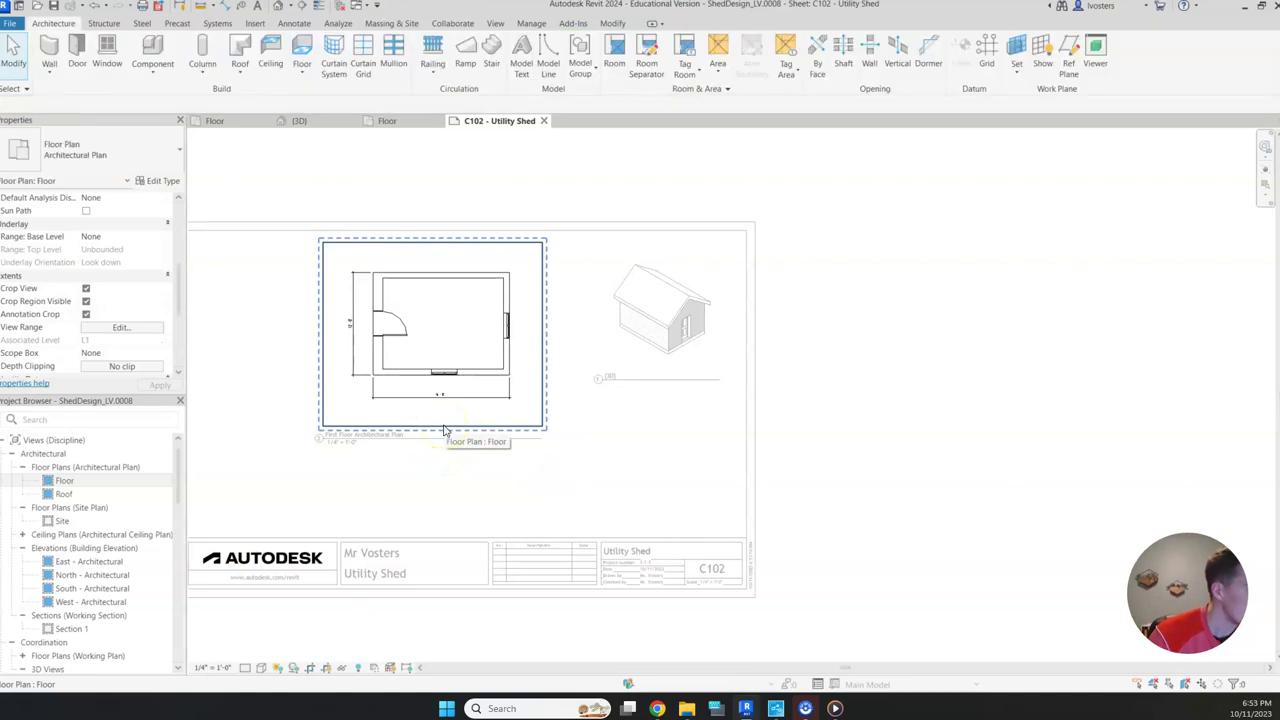
click(314, 287)
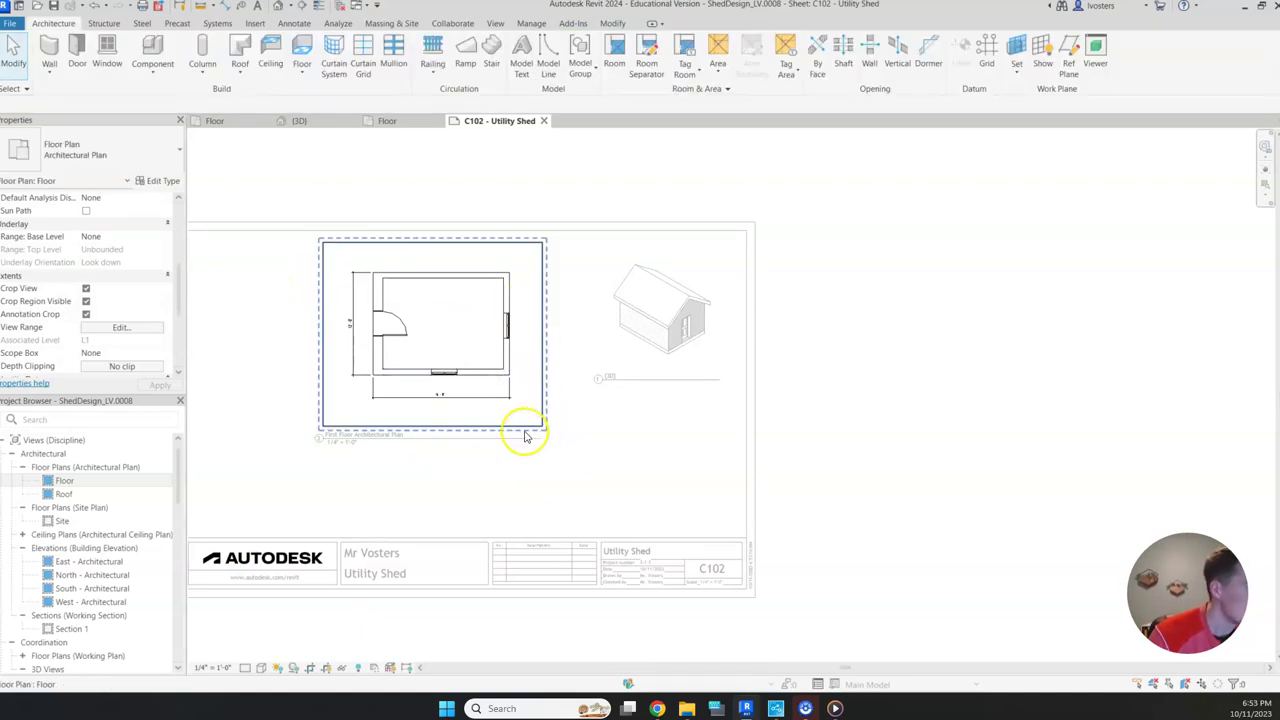
click(86, 302)
click(160, 385)
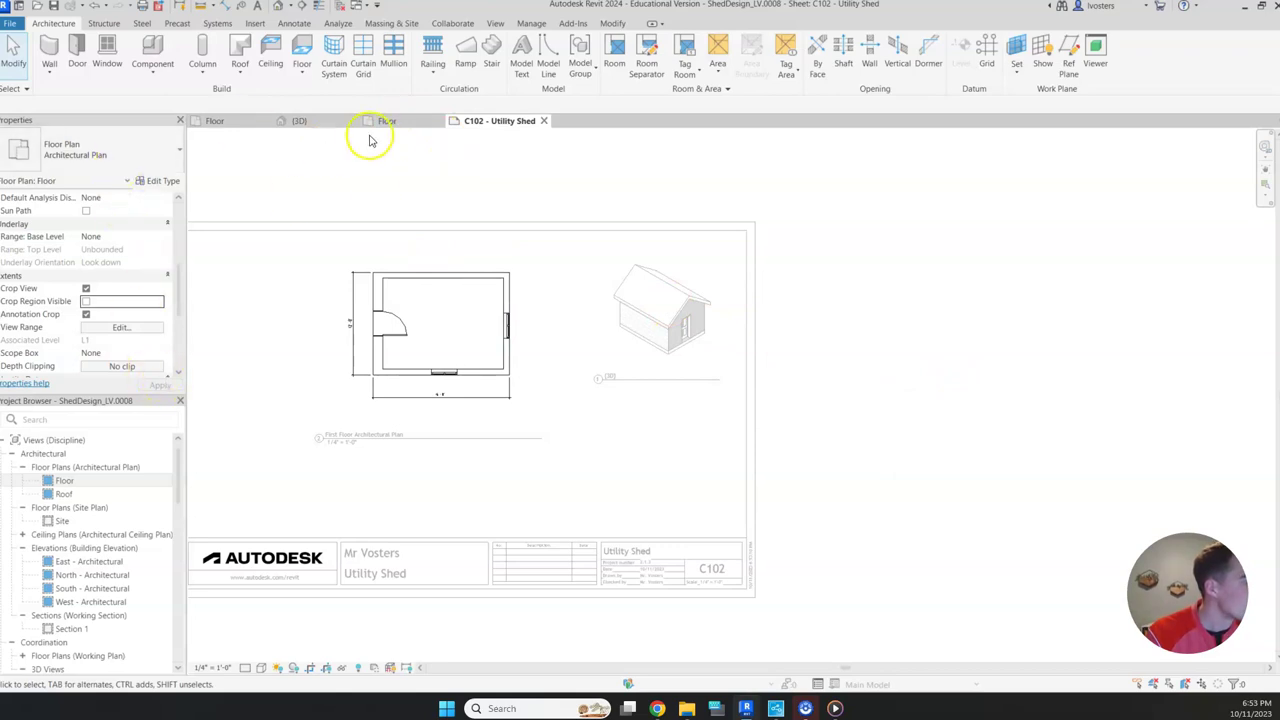
click(411, 124)
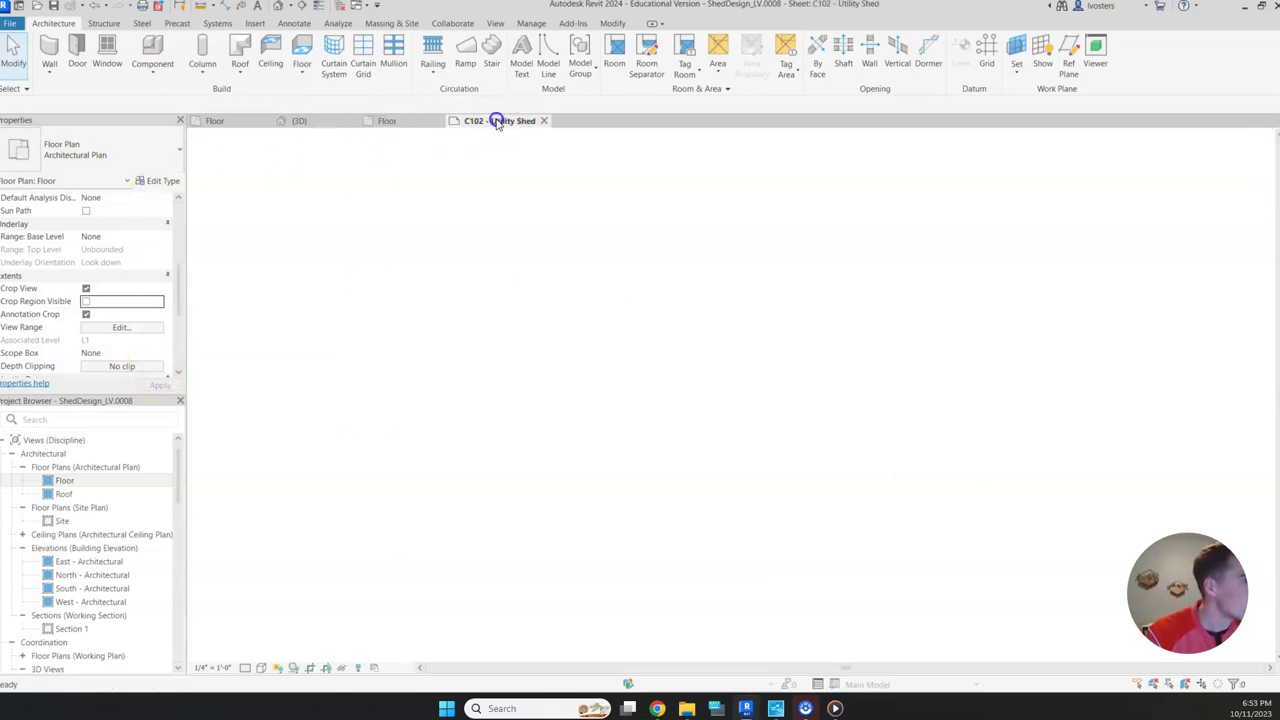
click(497, 121)
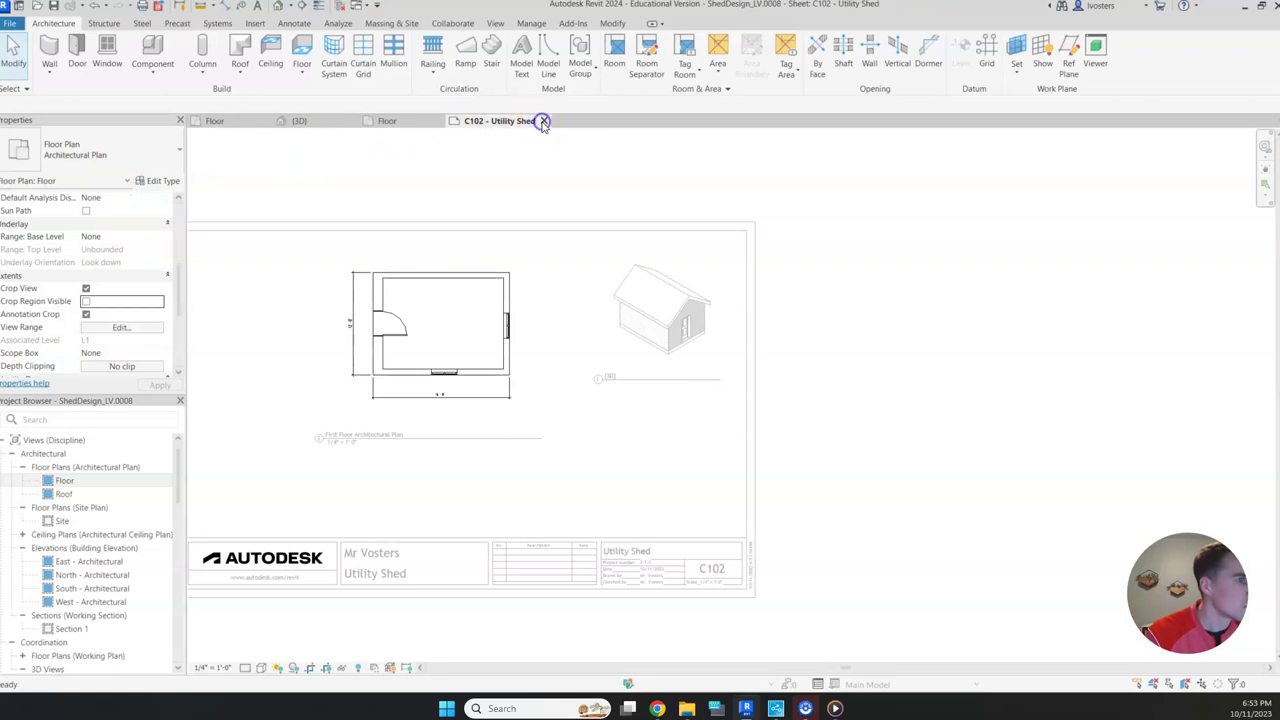
Step: Close sheet C102 - Utility Shed and reopen it from the Project Browser
click(543, 121)
scroll(94, 531, down, 10)
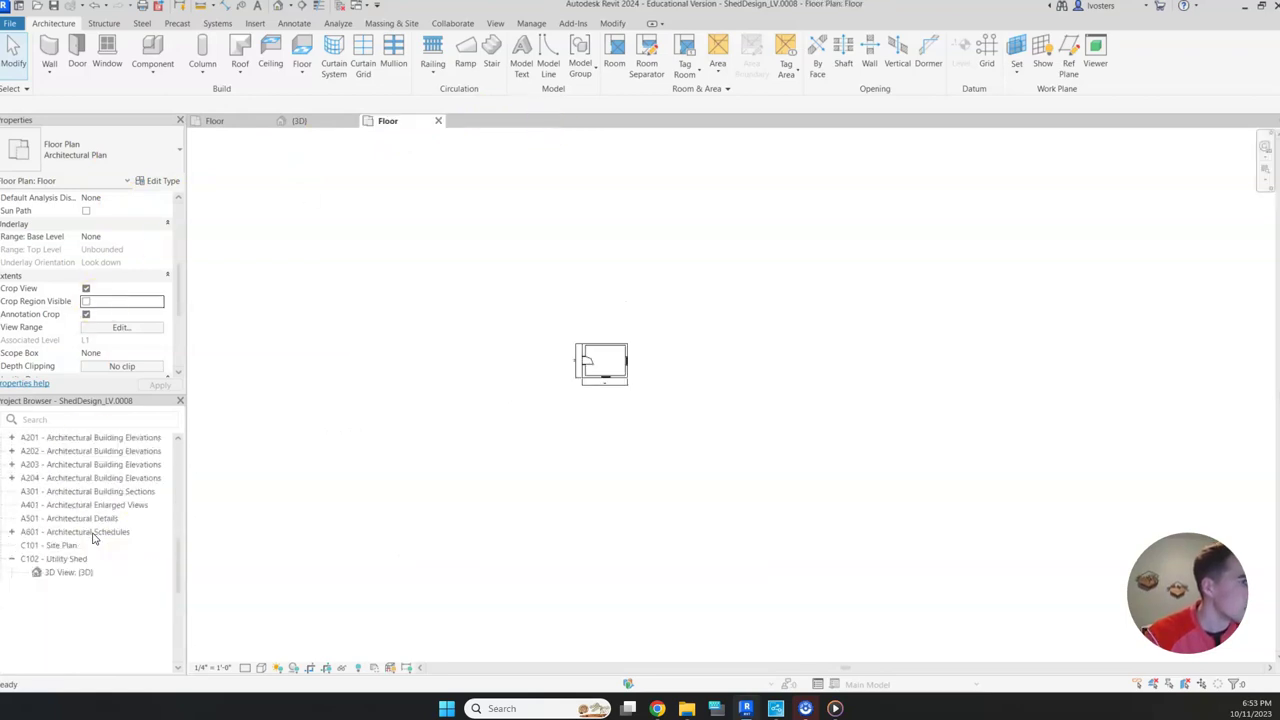
scroll(94, 538, down, 1)
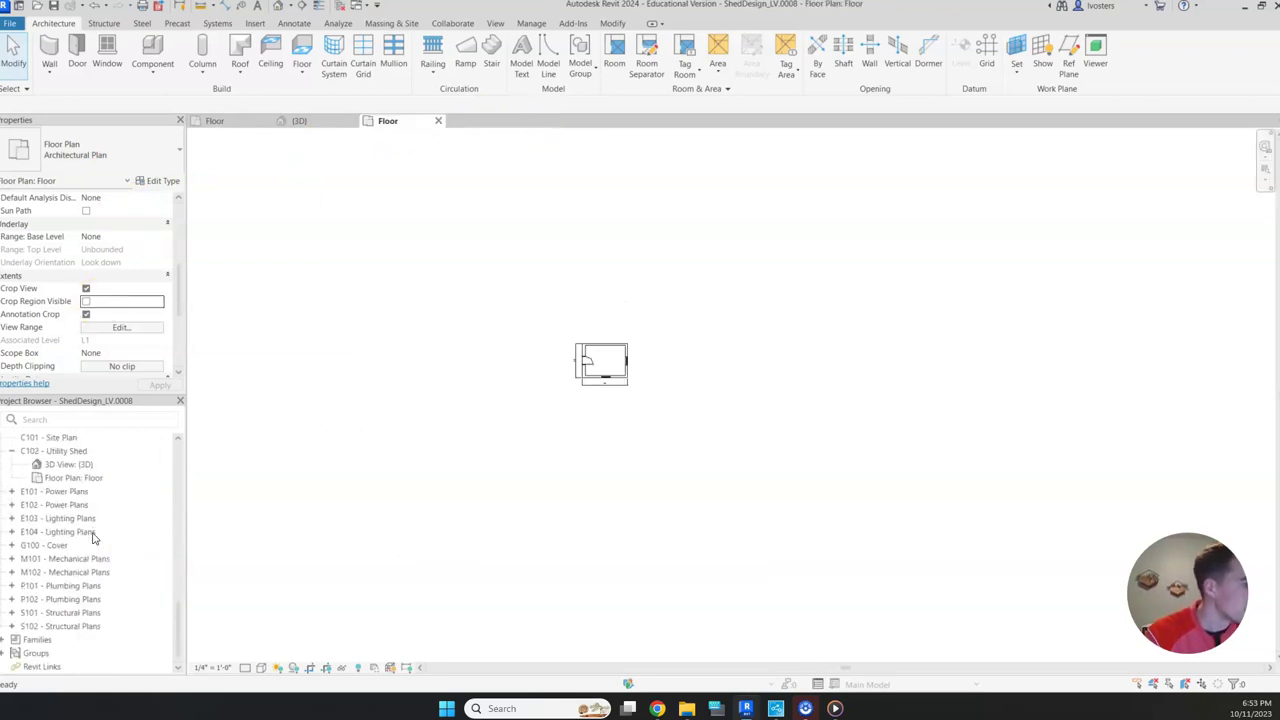
double_click(86, 451)
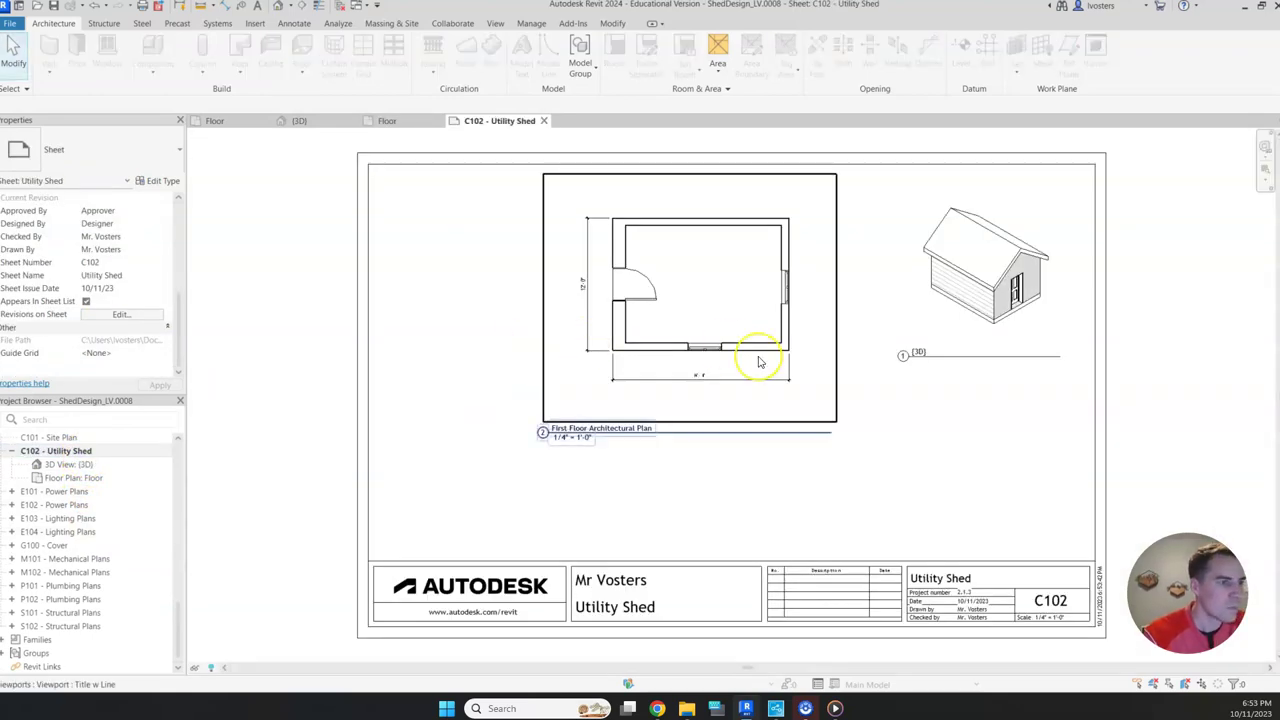
scroll(757, 360, up, 3)
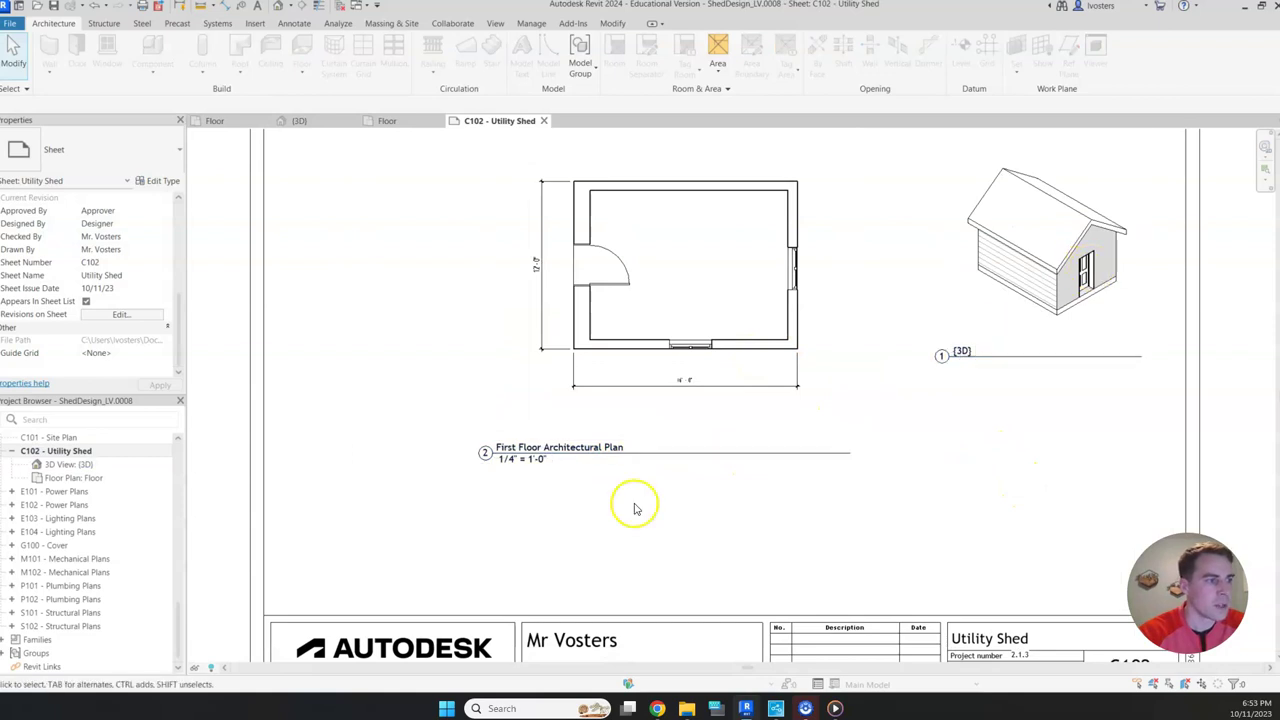
Step: Move the floor plan's viewport title upward on the sheet
click(858, 405)
click(514, 480)
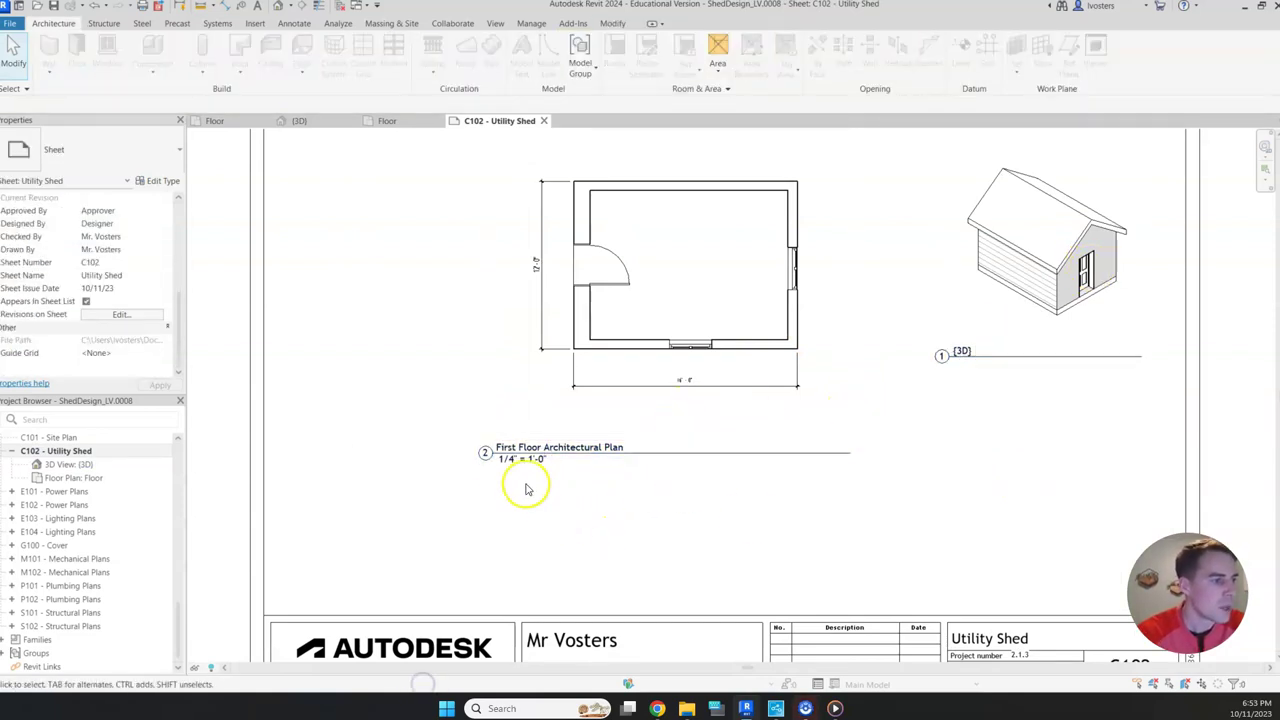
drag(484, 453, 500, 419)
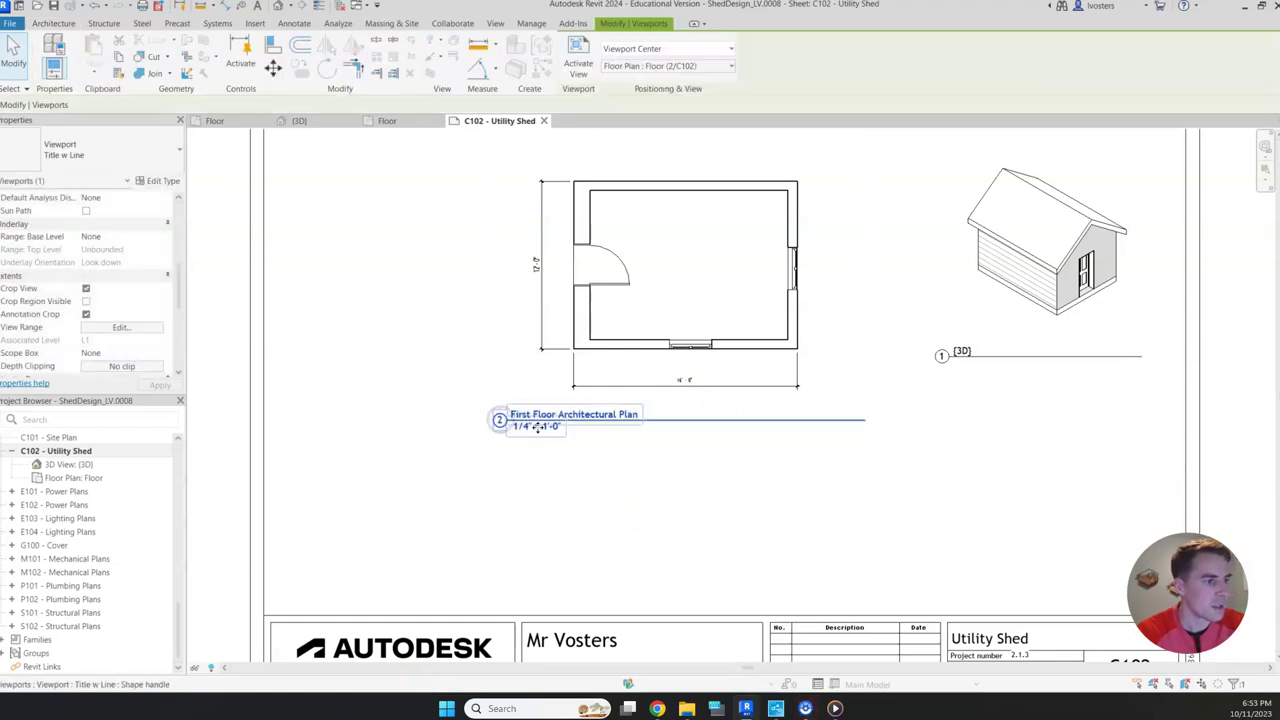
click(669, 492)
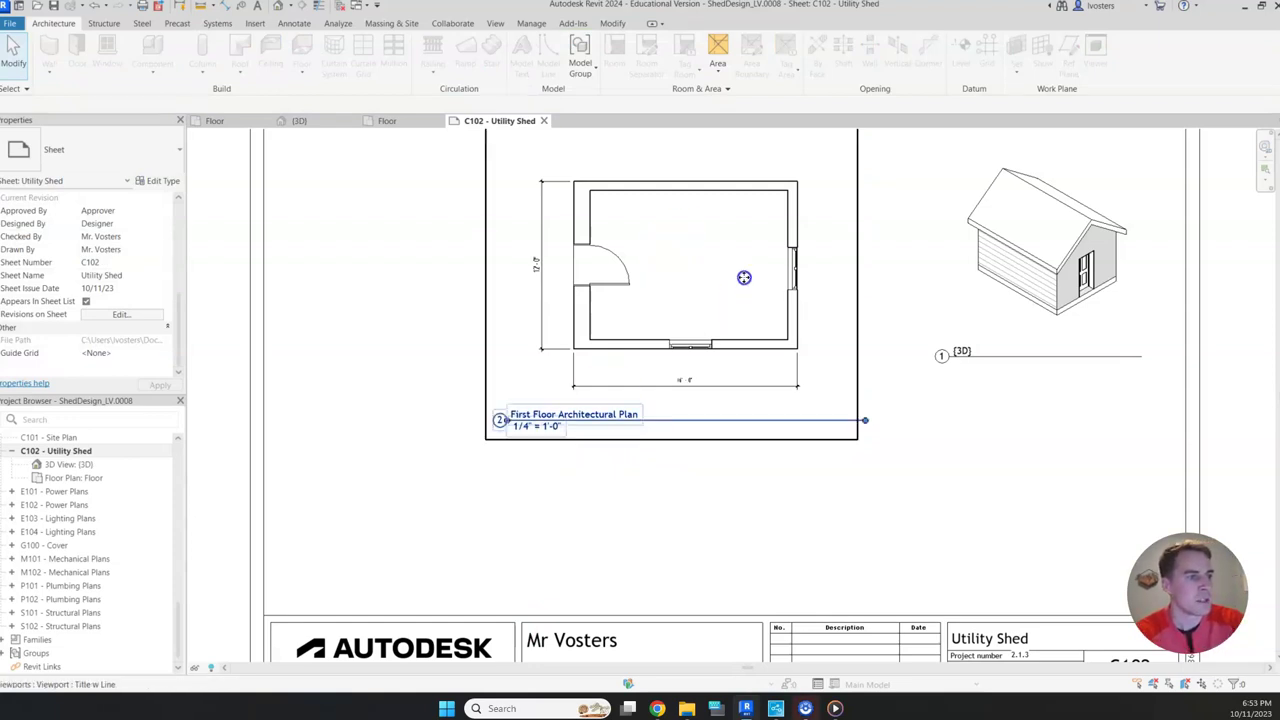
Step: Move the floor plan viewport higher on C102, clear of the title block
drag(744, 274, 744, 255)
scroll(744, 255, up, 2)
scroll(744, 255, down, 2)
scroll(744, 255, down, 2)
click(741, 250)
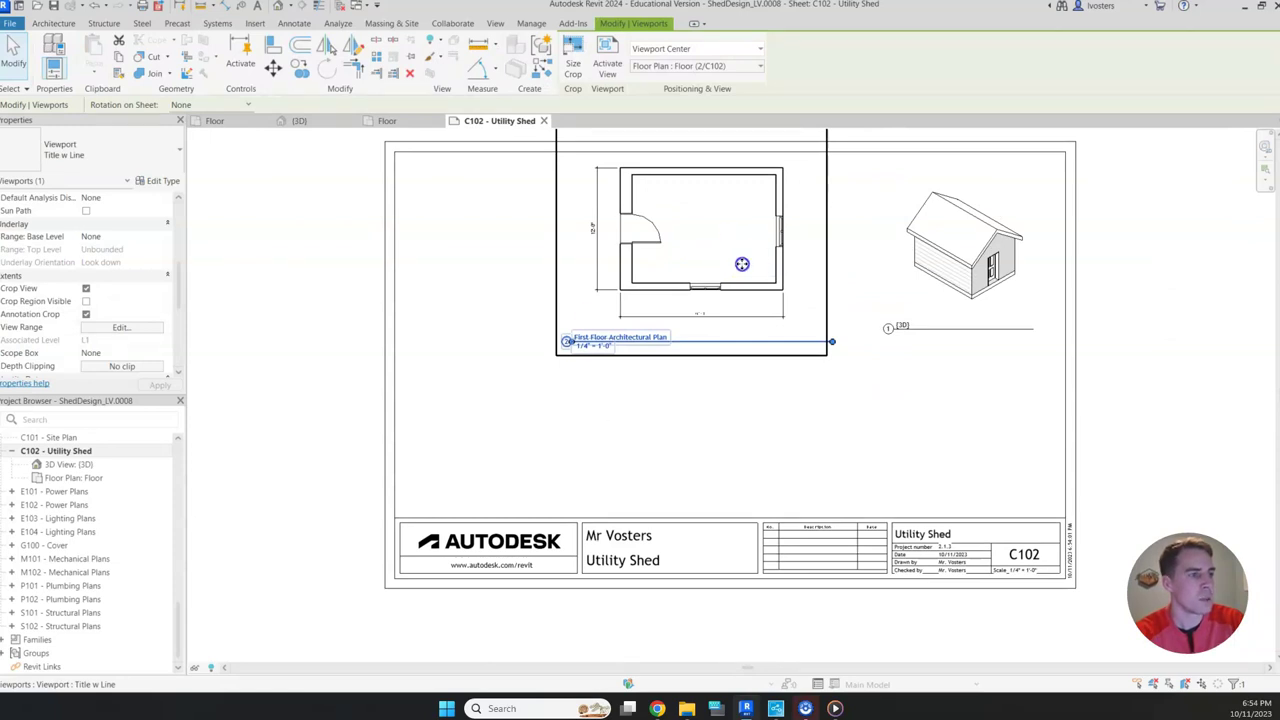
click(787, 398)
click(808, 434)
click(307, 492)
Step: Open the East - Architectural view from the Project Browser's Building Elevation list
scroll(25, 527, up, 6)
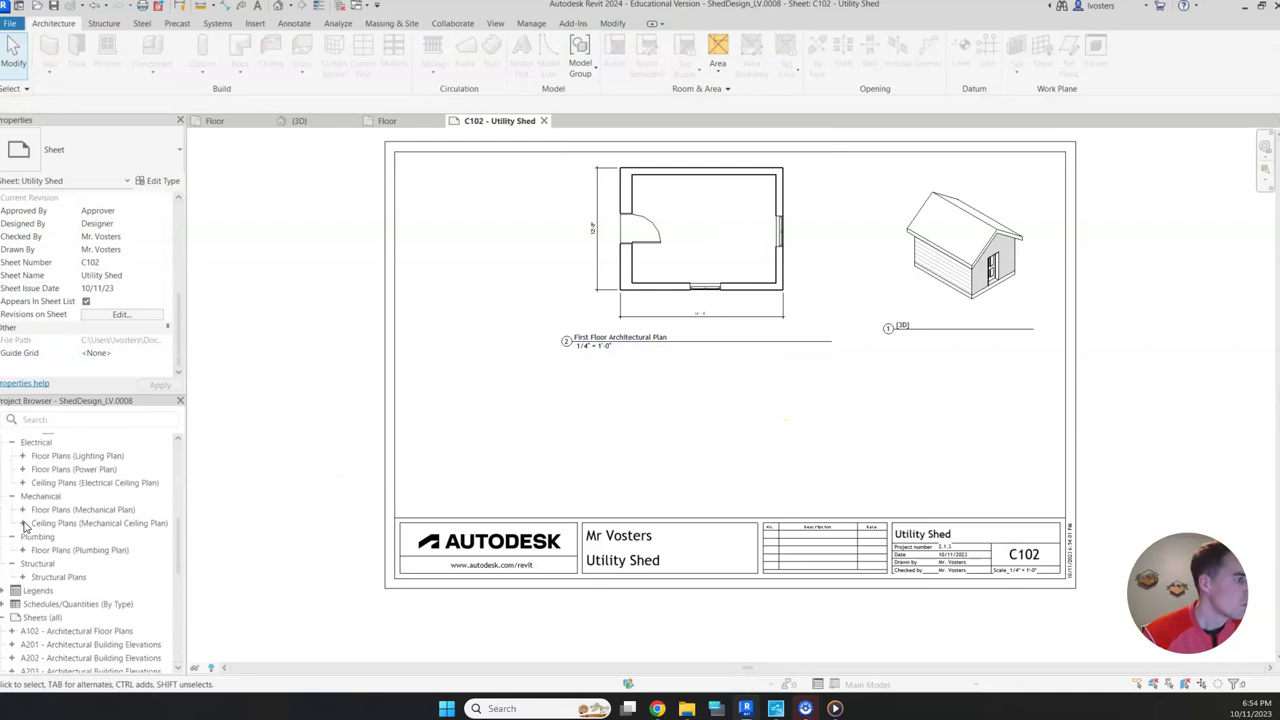
scroll(70, 505, up, 3)
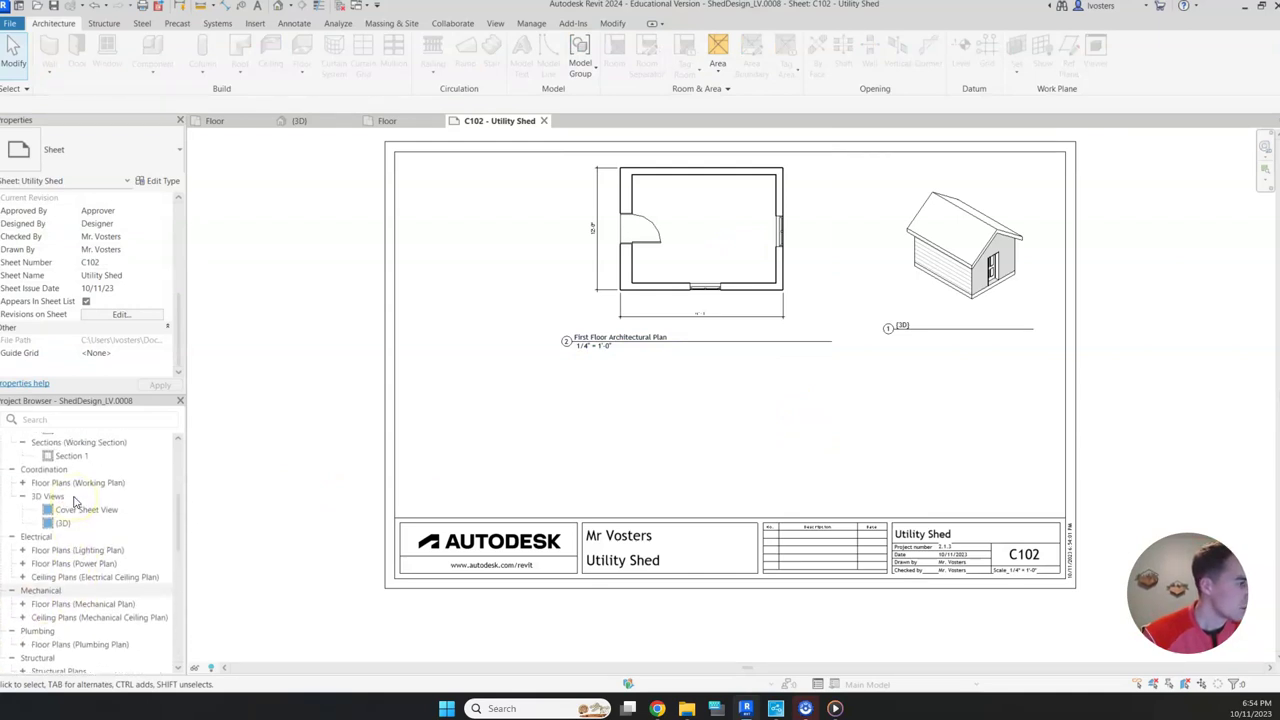
scroll(73, 502, down, 7)
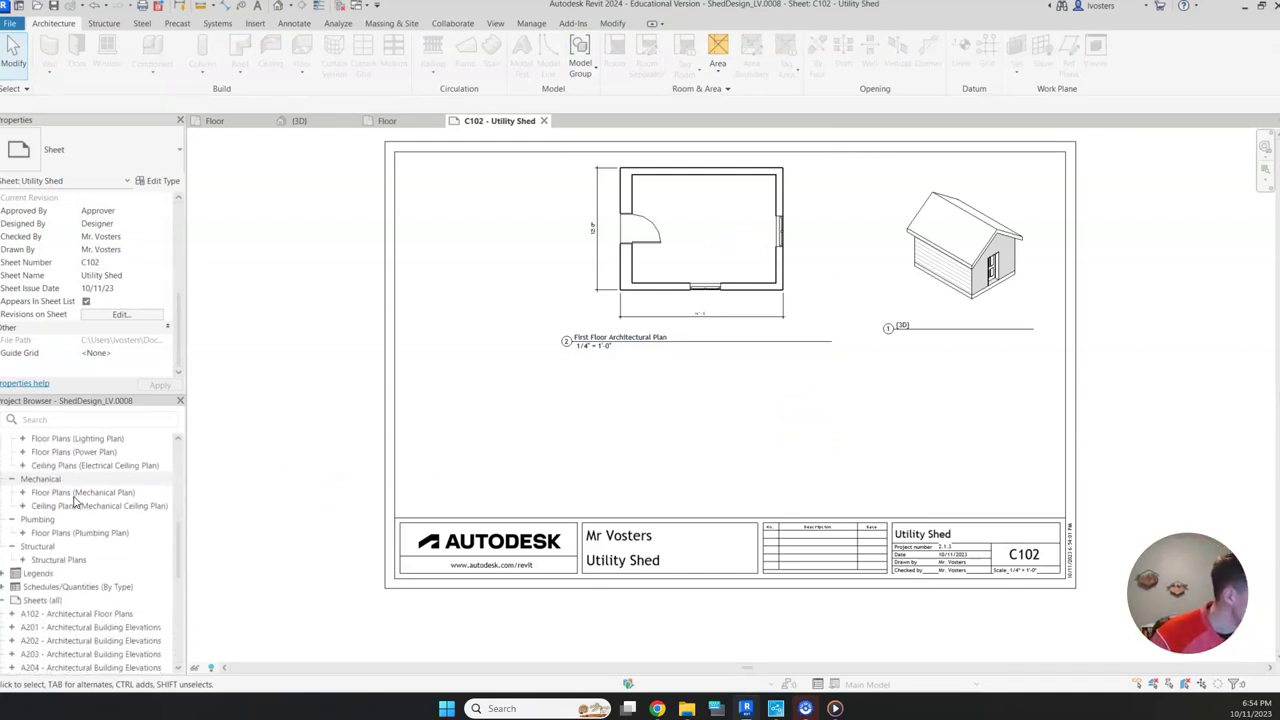
right_click(73, 502)
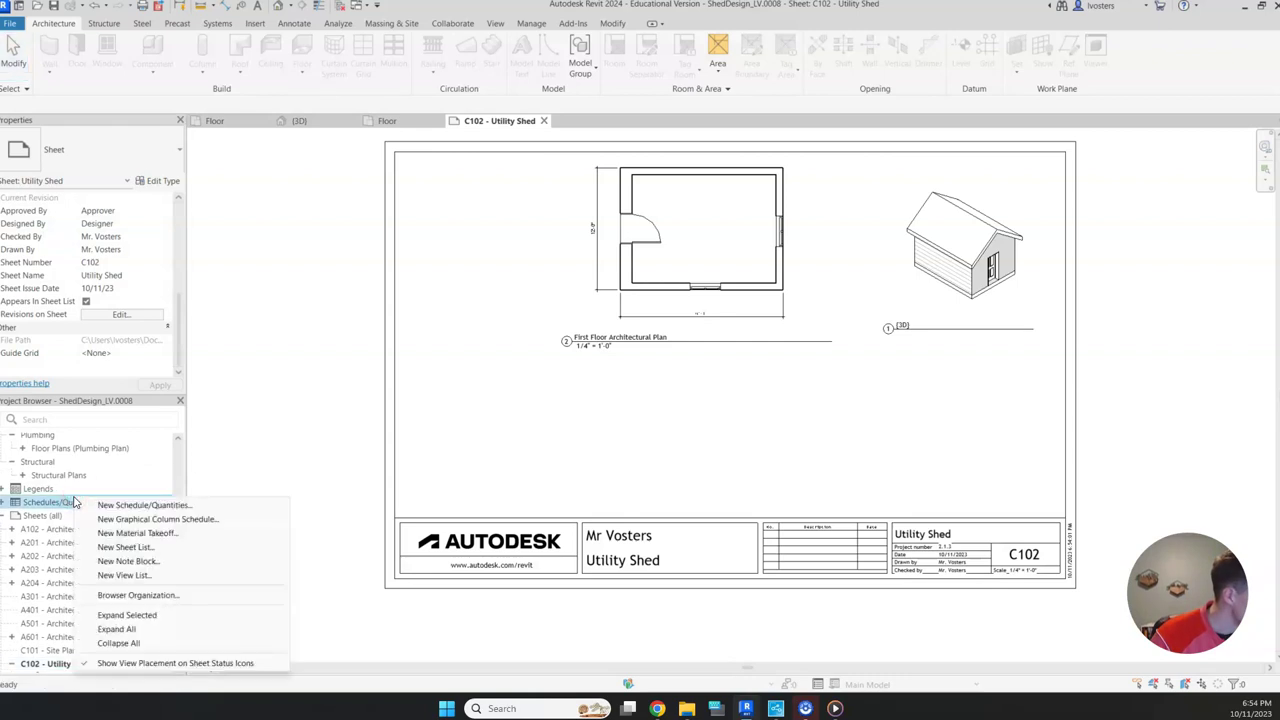
click(73, 502)
scroll(86, 480, up, 10)
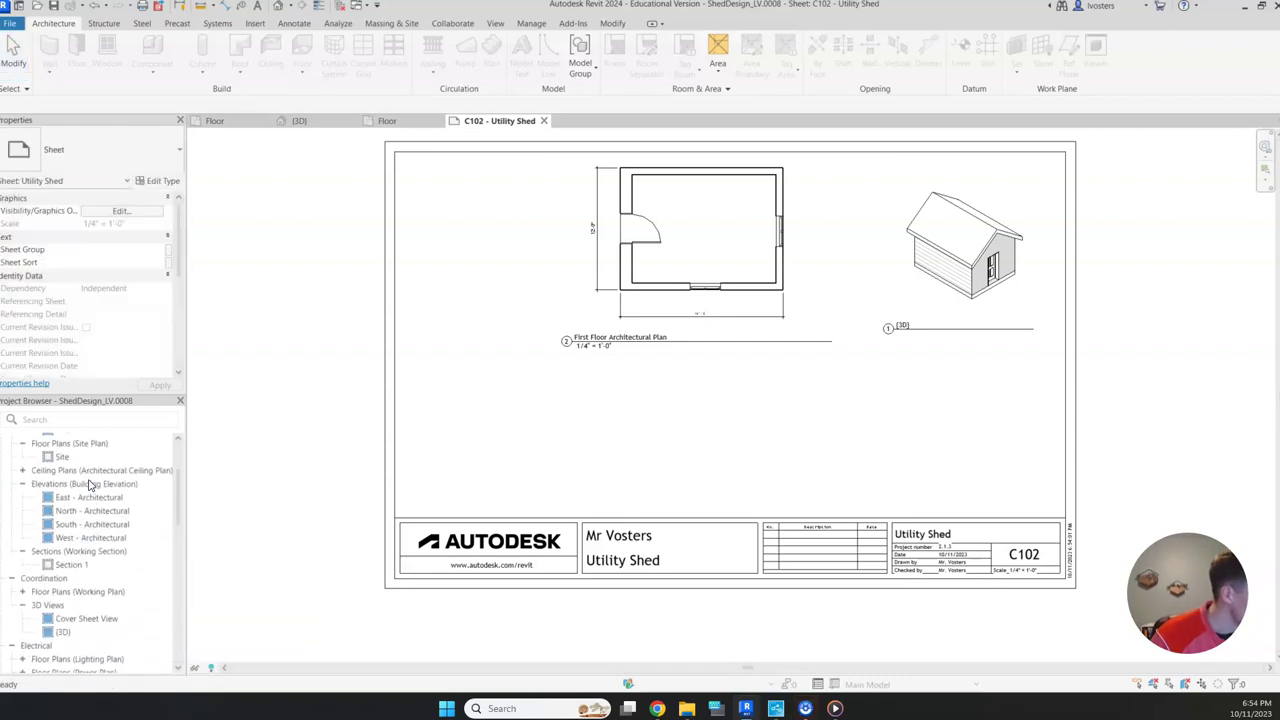
click(100, 501)
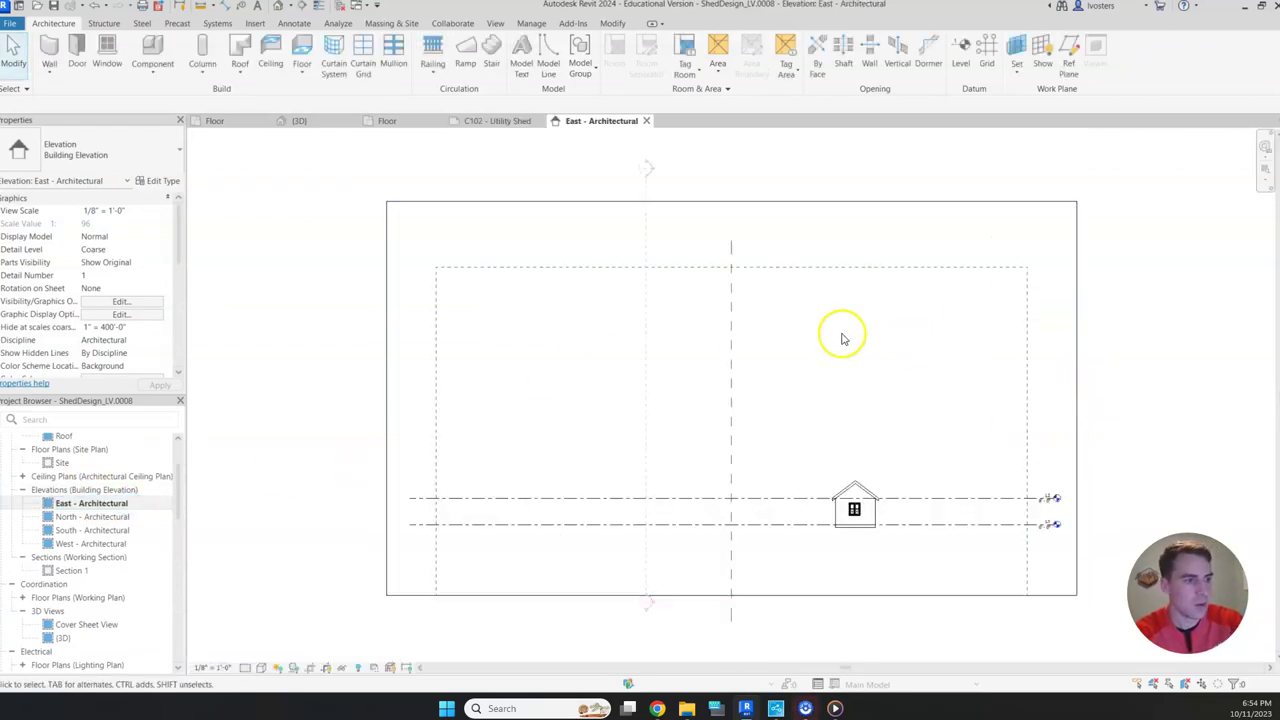
Step: Show the East elevation's crop region, select it, and set its Scope Box to None
click(322, 670)
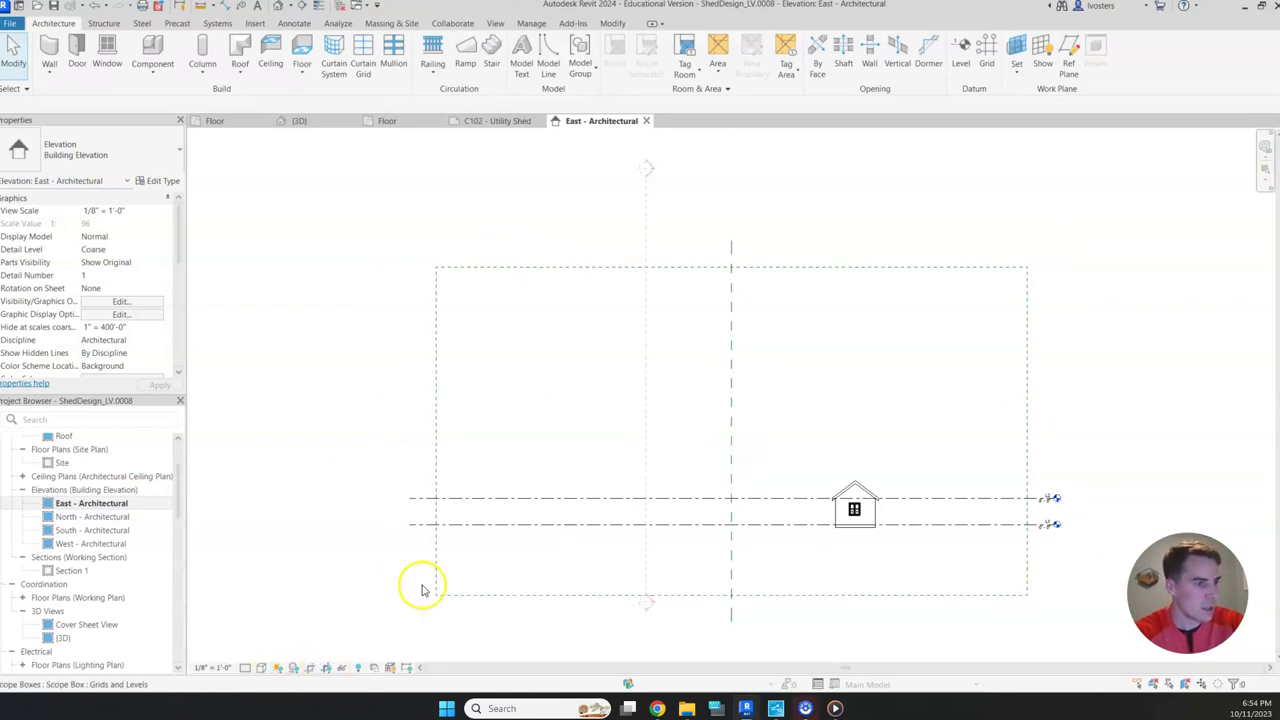
click(327, 670)
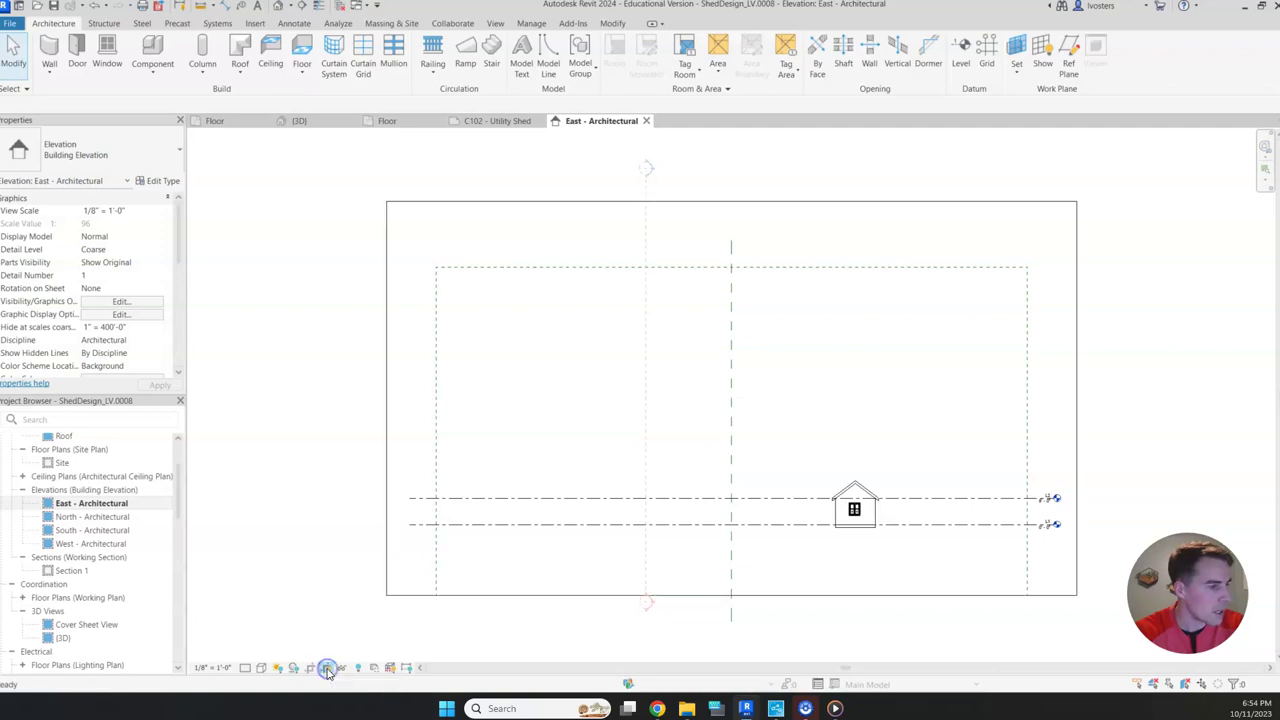
click(535, 205)
scroll(87, 300, down, 5)
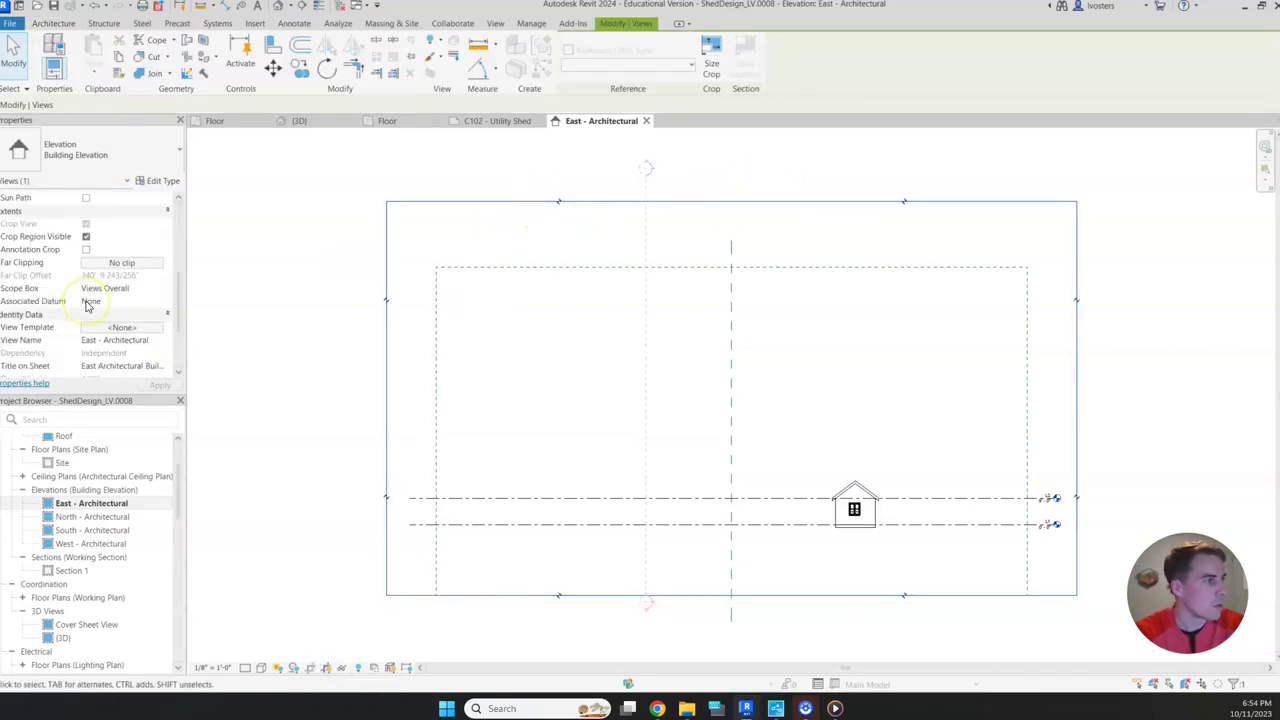
scroll(87, 305, up, 1)
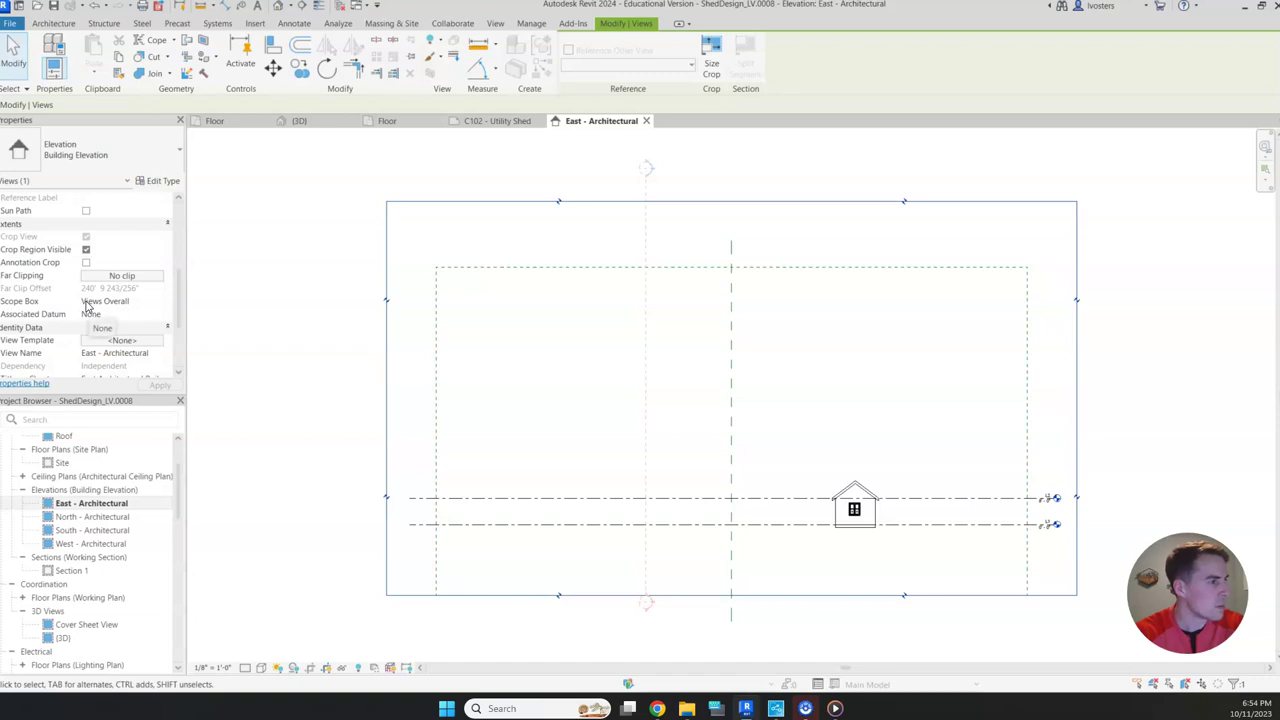
click(157, 304)
click(137, 314)
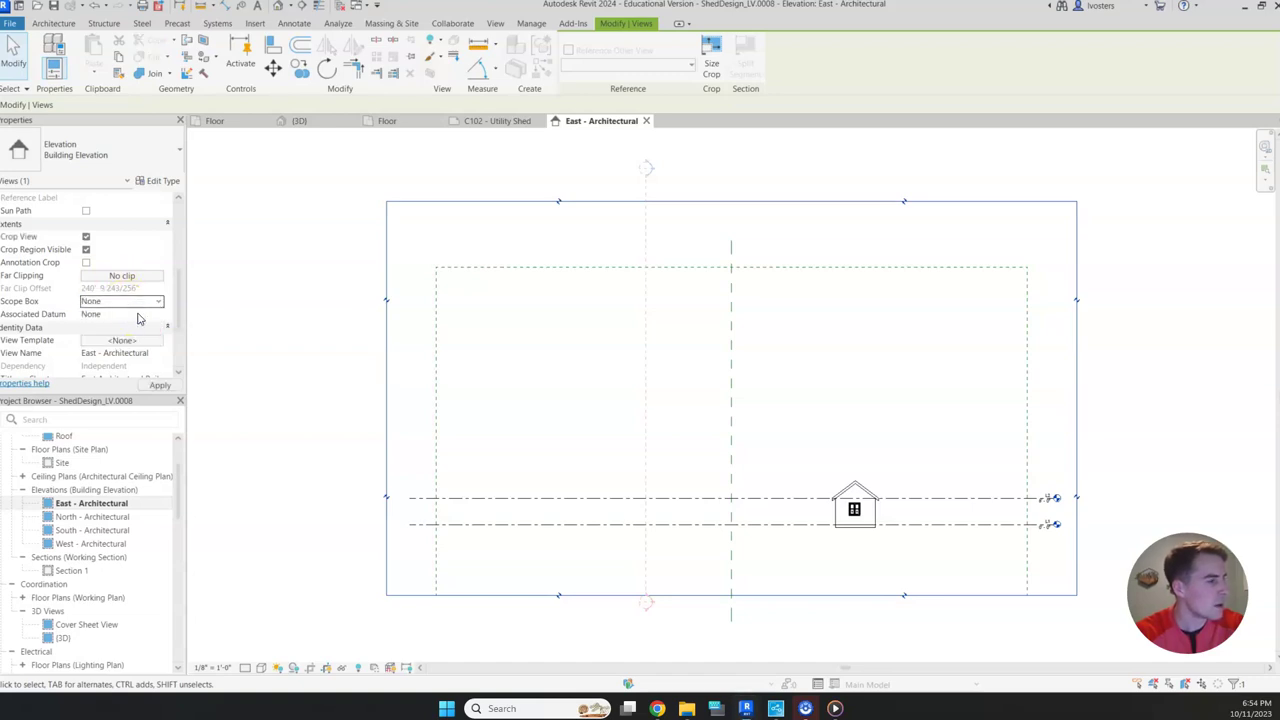
Step: Drag the crop region's left, top and right edges in tight around the shed
click(330, 357)
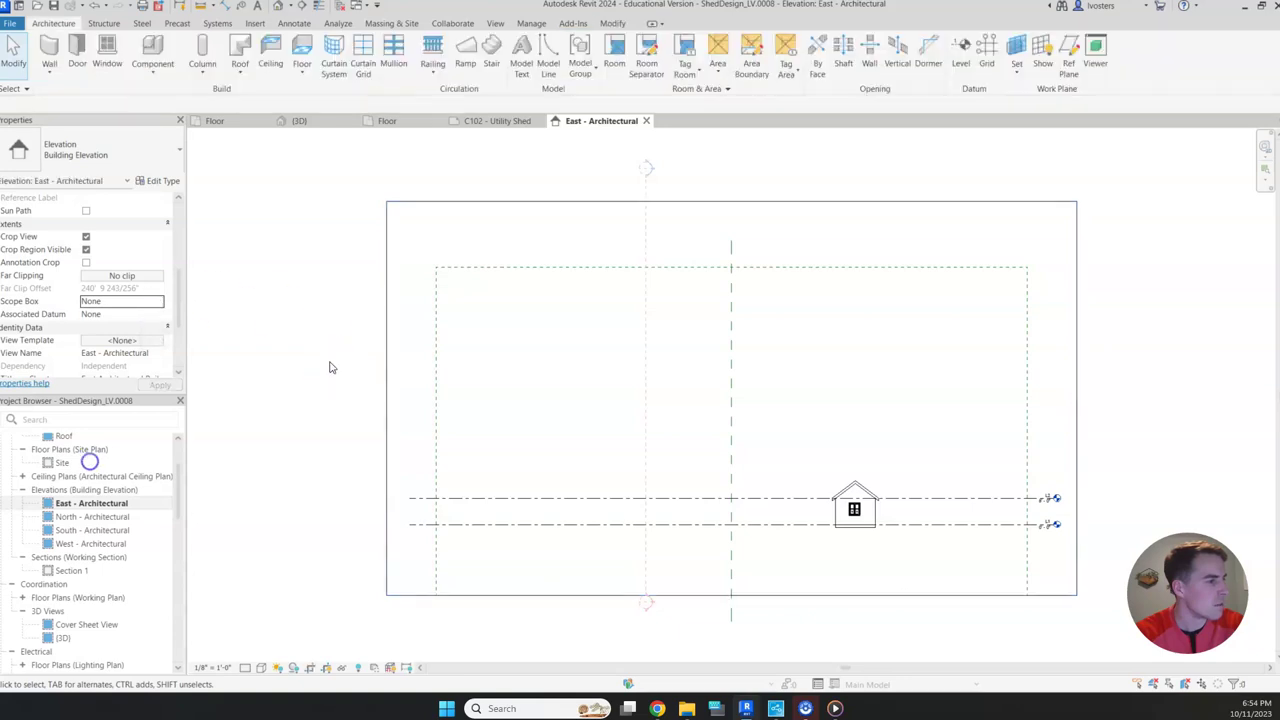
click(386, 375)
drag(388, 400, 714, 454)
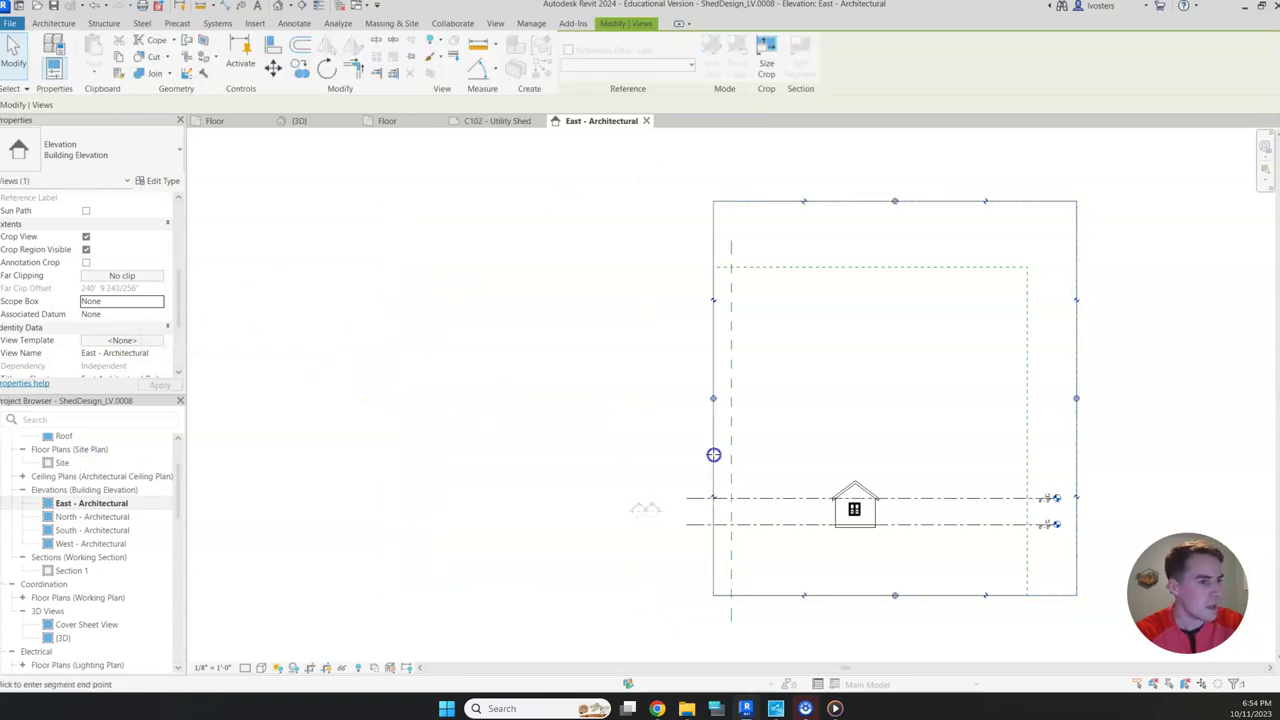
drag(798, 475, 800, 480)
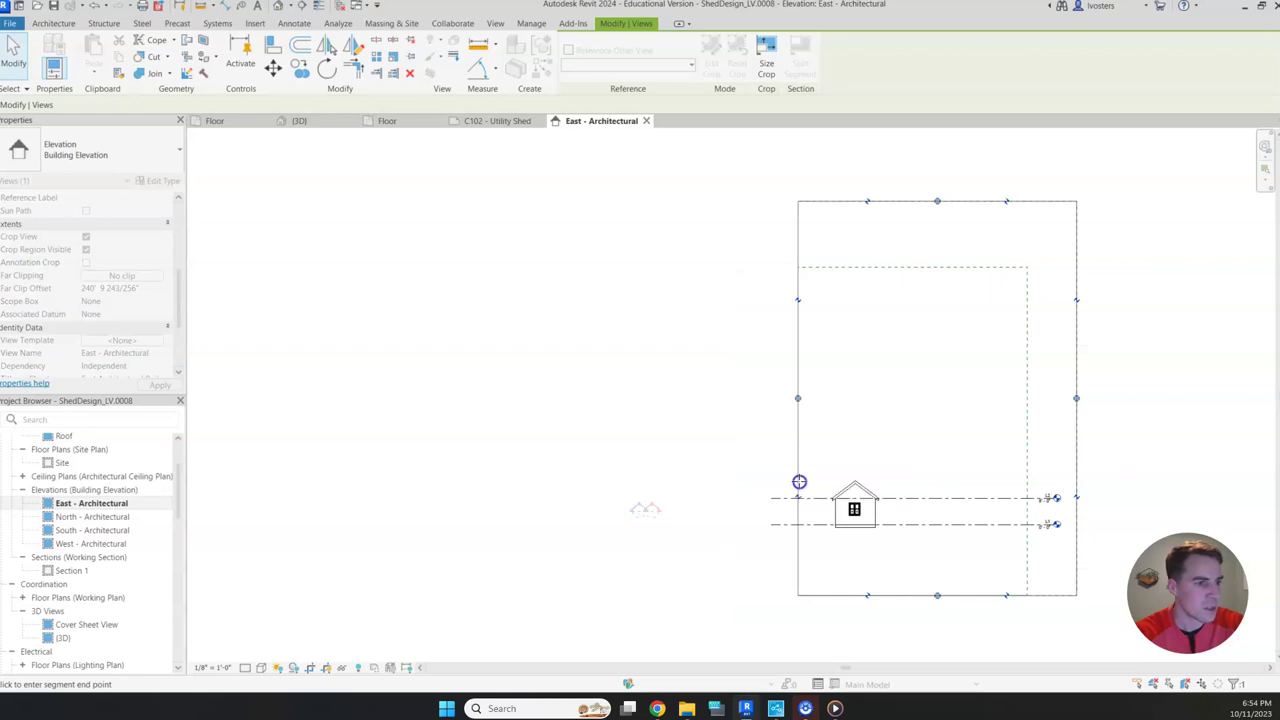
click(1077, 487)
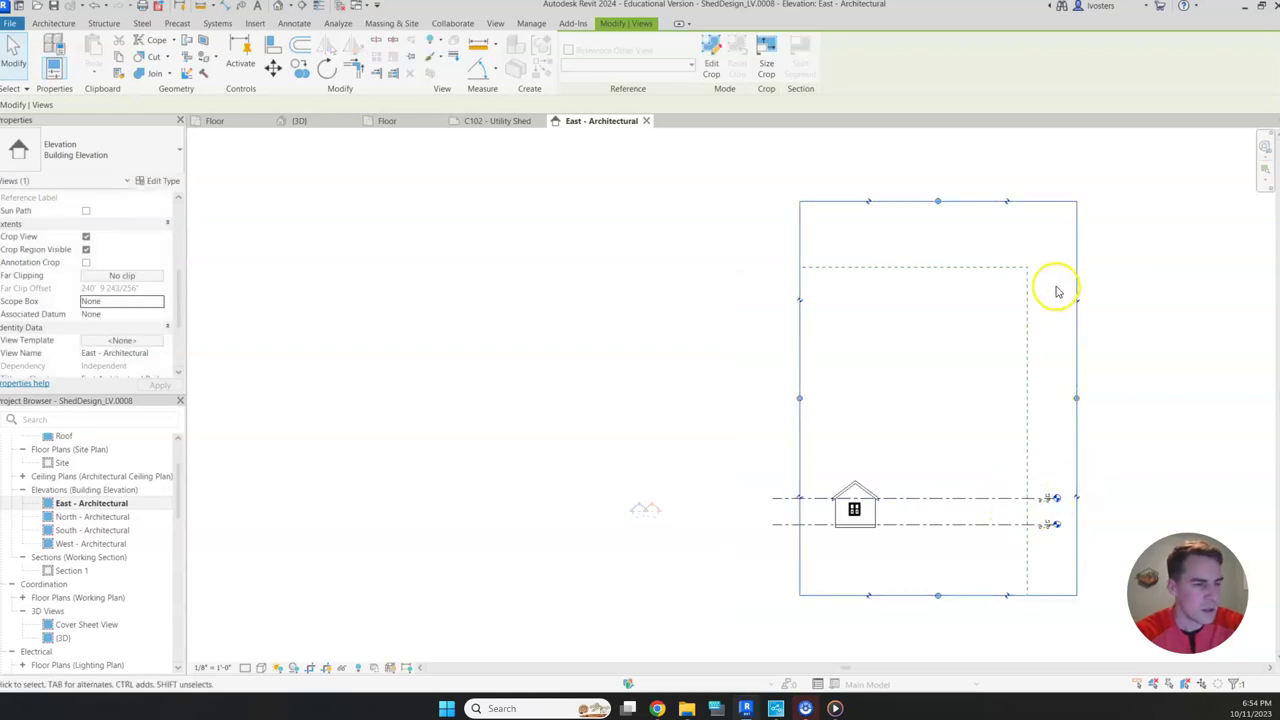
drag(937, 203, 923, 458)
drag(939, 596, 904, 512)
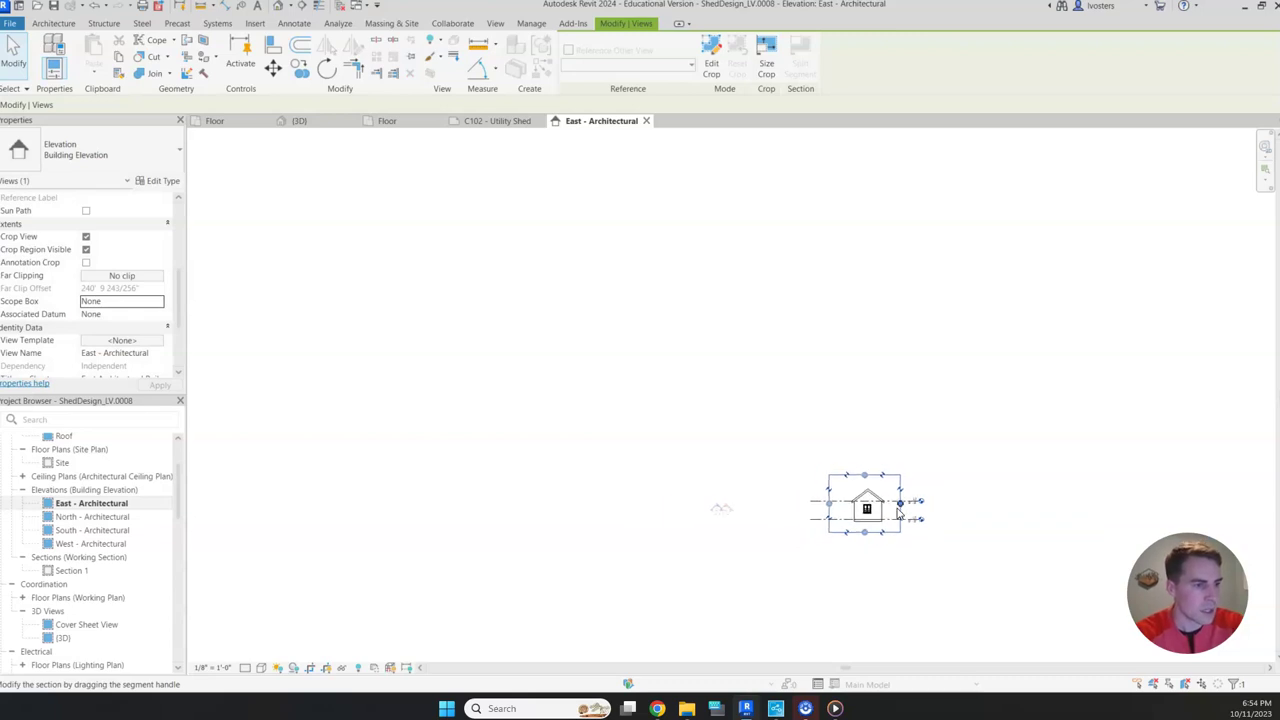
scroll(897, 513, up, 3)
drag(699, 496, 742, 499)
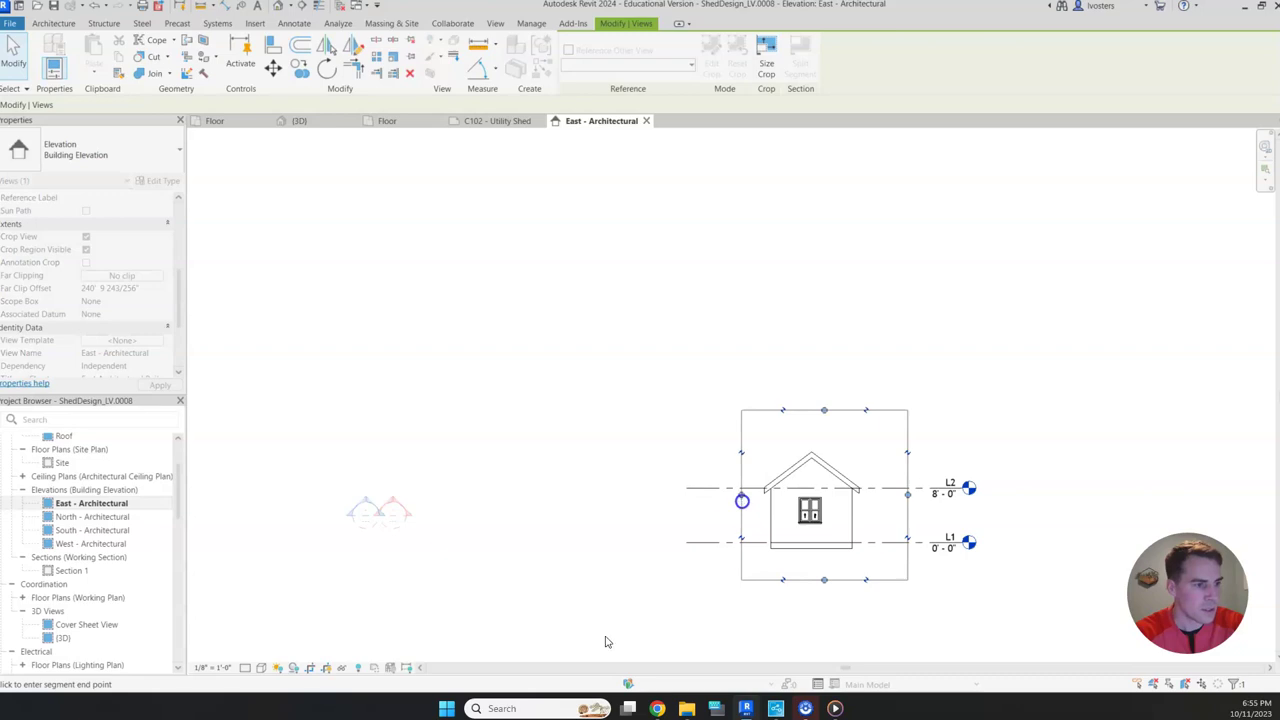
drag(908, 497, 887, 497)
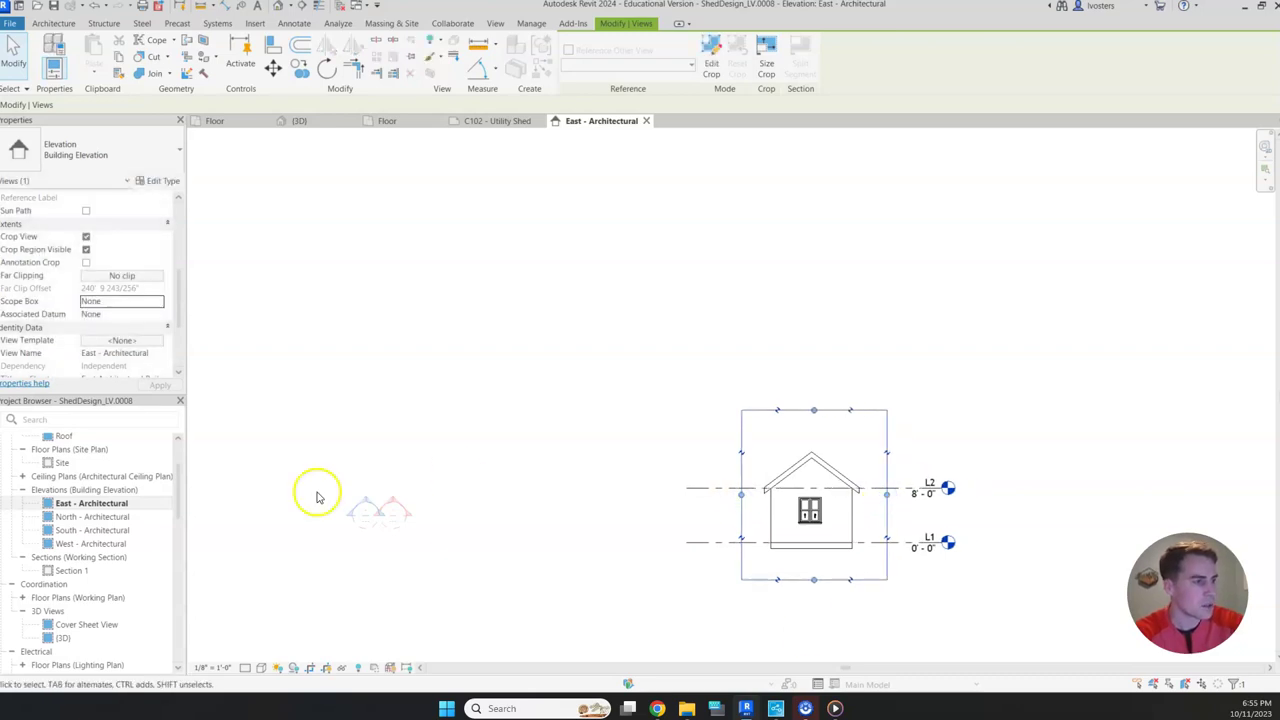
scroll(511, 457, down, 5)
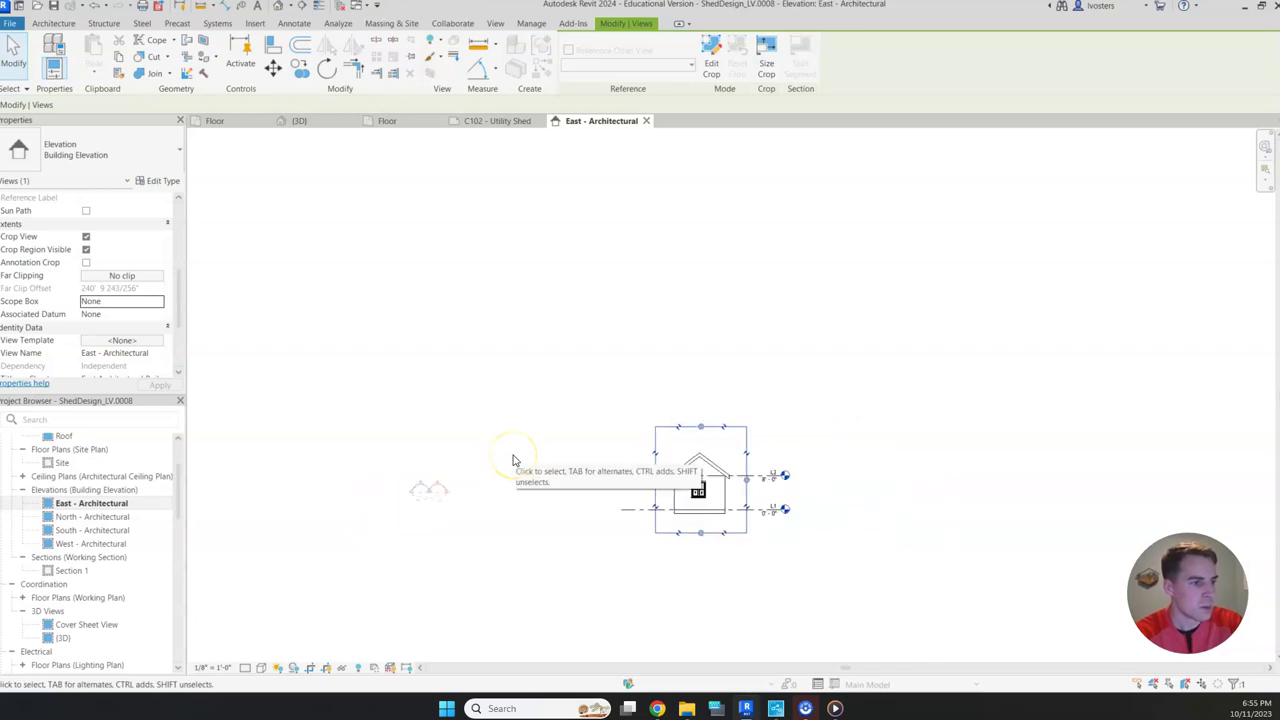
Step: Turn on Annotation Crop for the East elevation, leaving far clipping unchanged
click(513, 457)
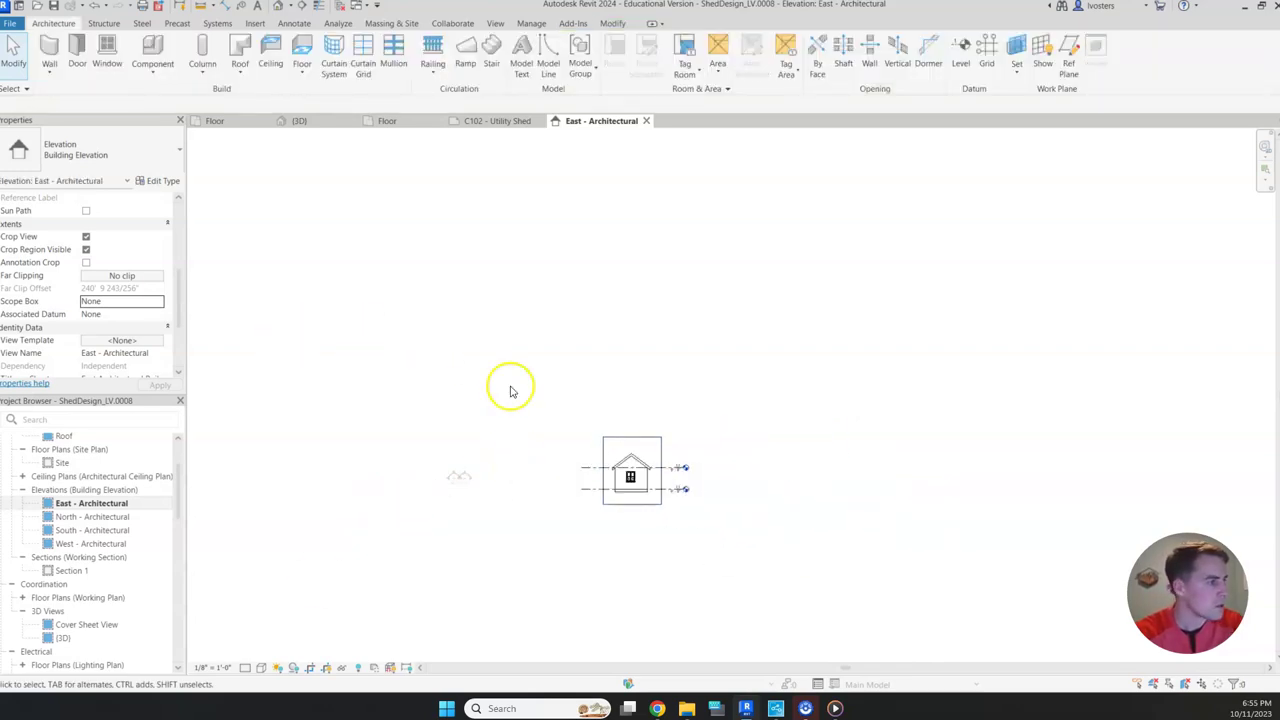
click(86, 262)
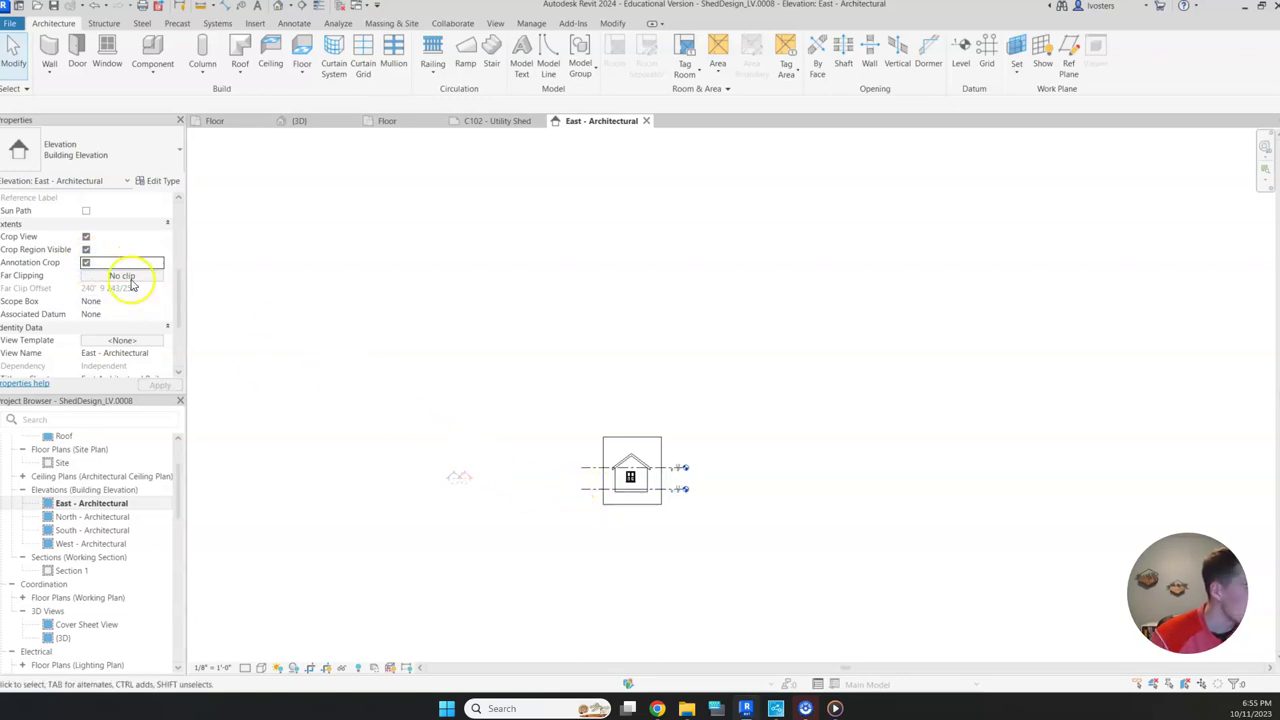
click(122, 275)
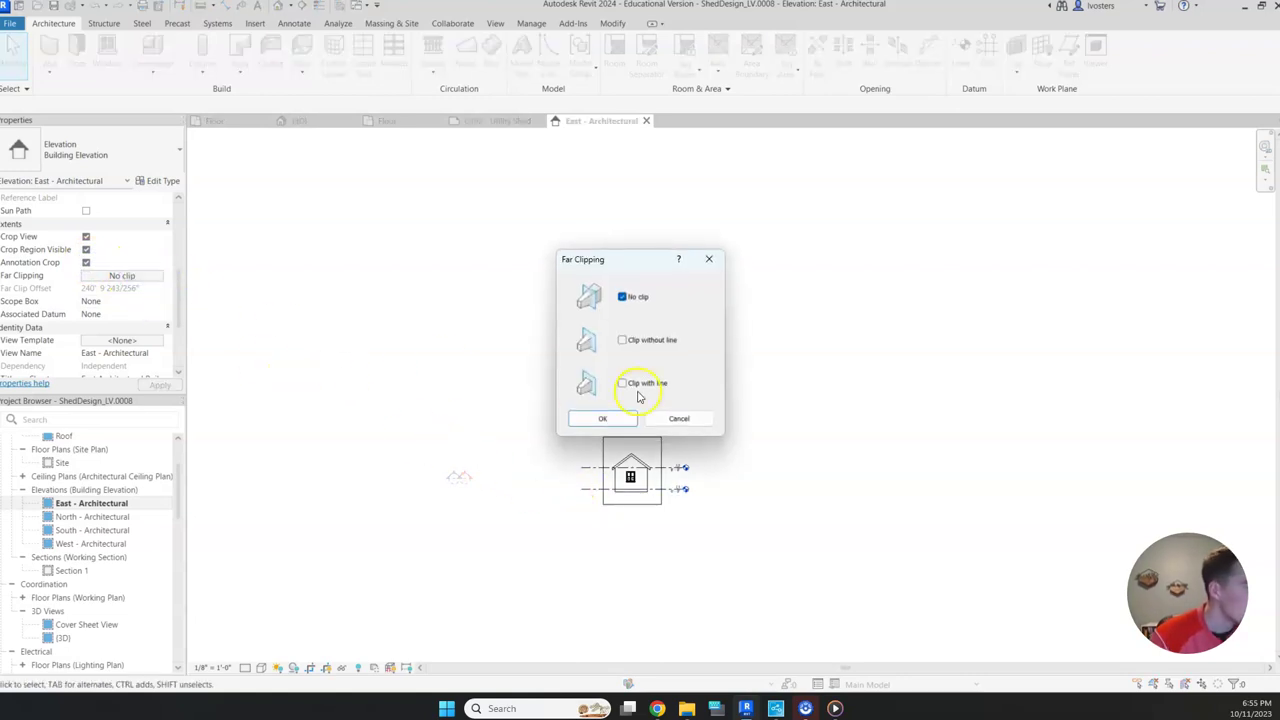
click(688, 420)
click(122, 277)
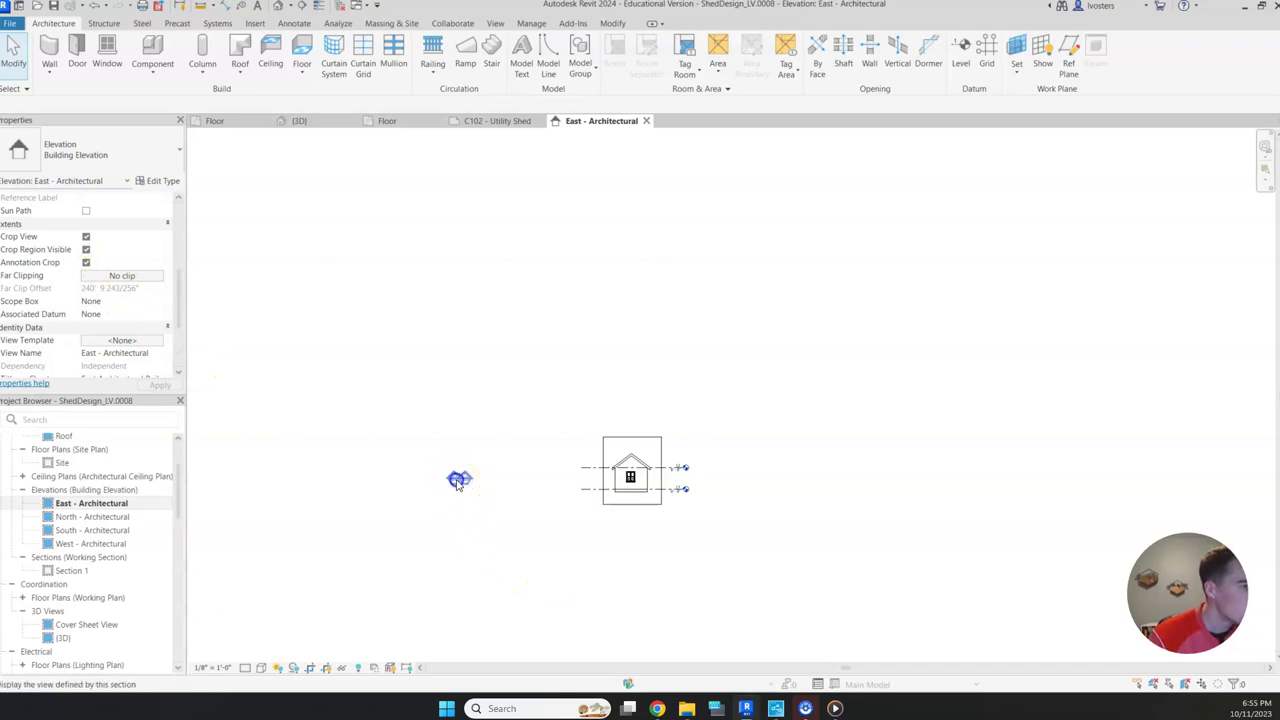
Step: Hide the section marker permanently in this view and make the crop region invisible
click(408, 446)
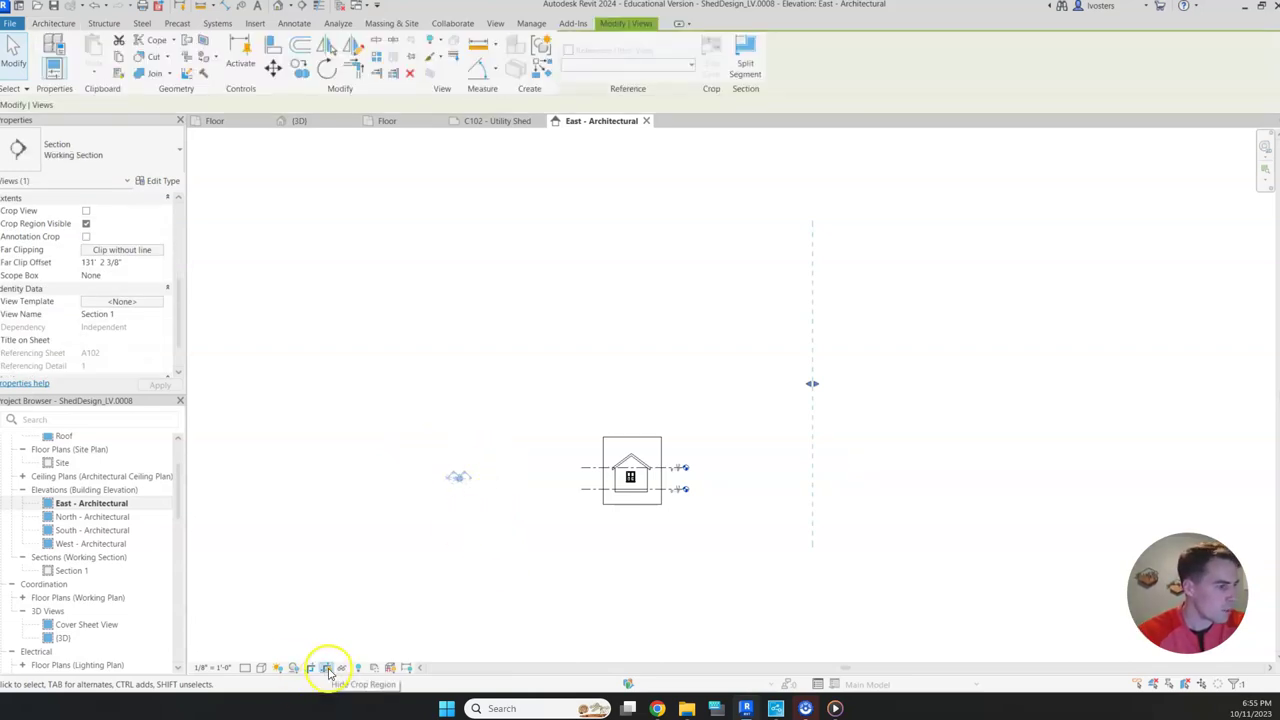
click(342, 667)
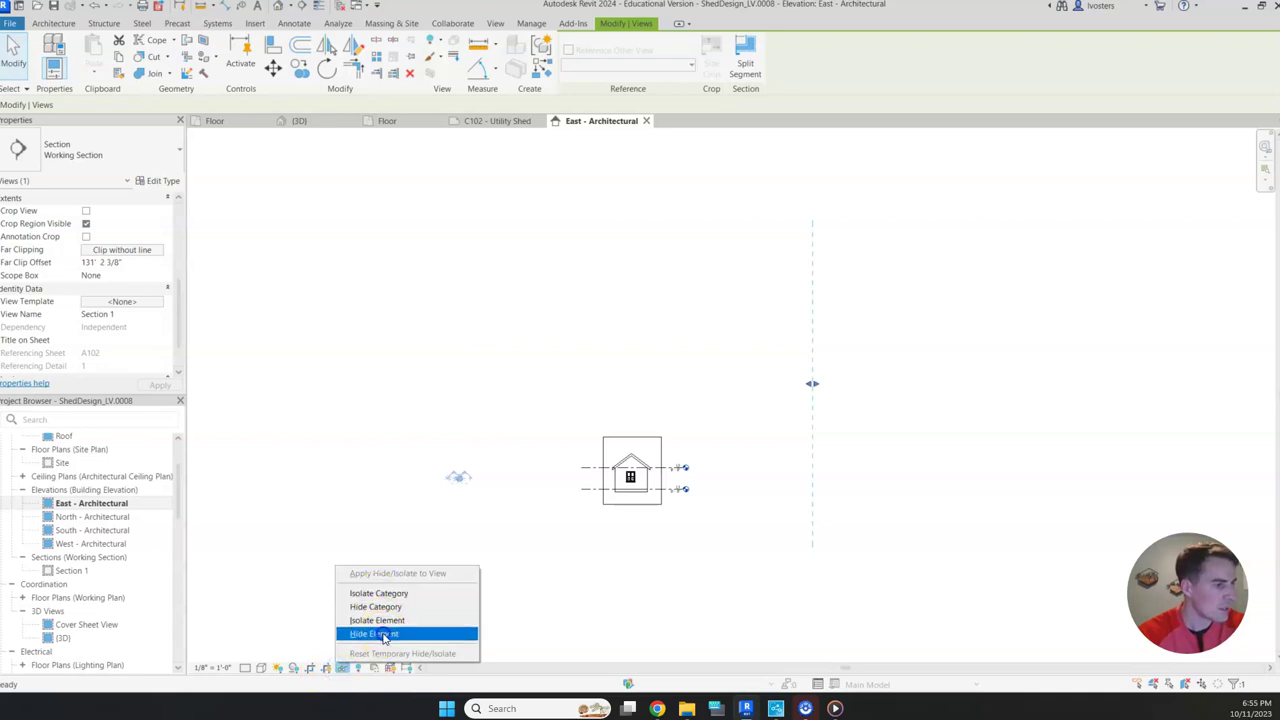
click(375, 633)
click(342, 667)
click(409, 573)
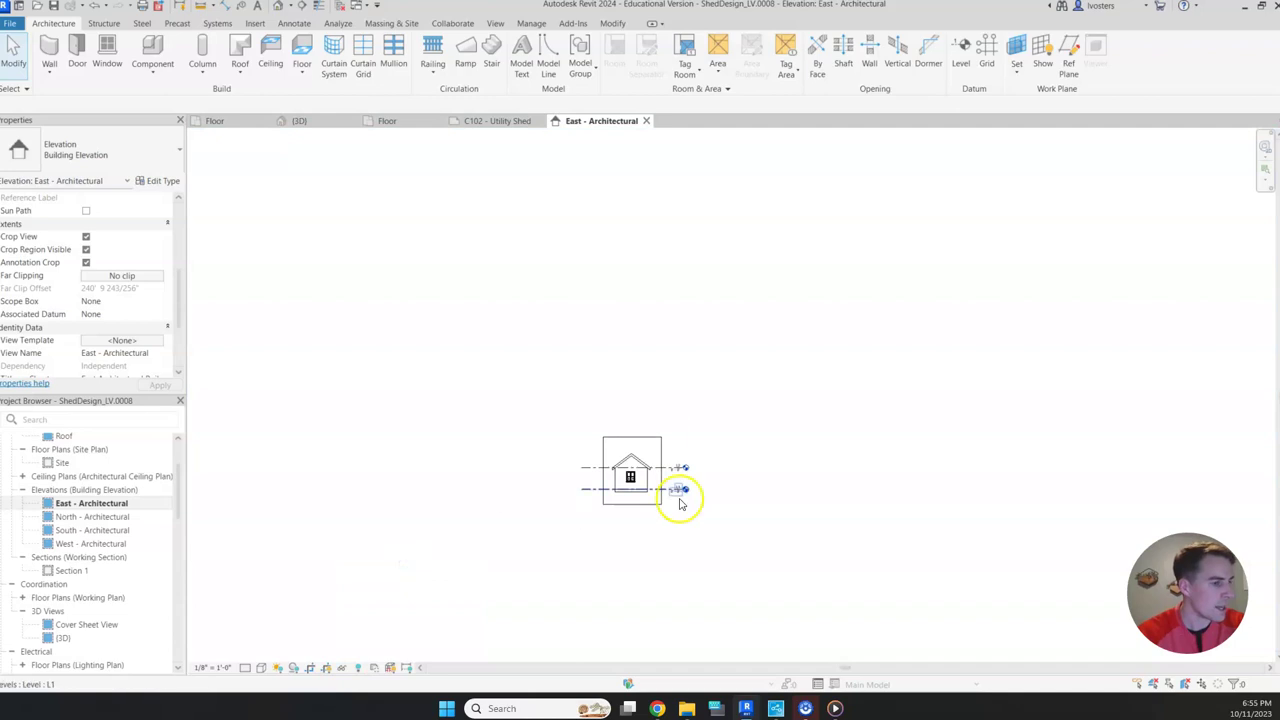
click(87, 250)
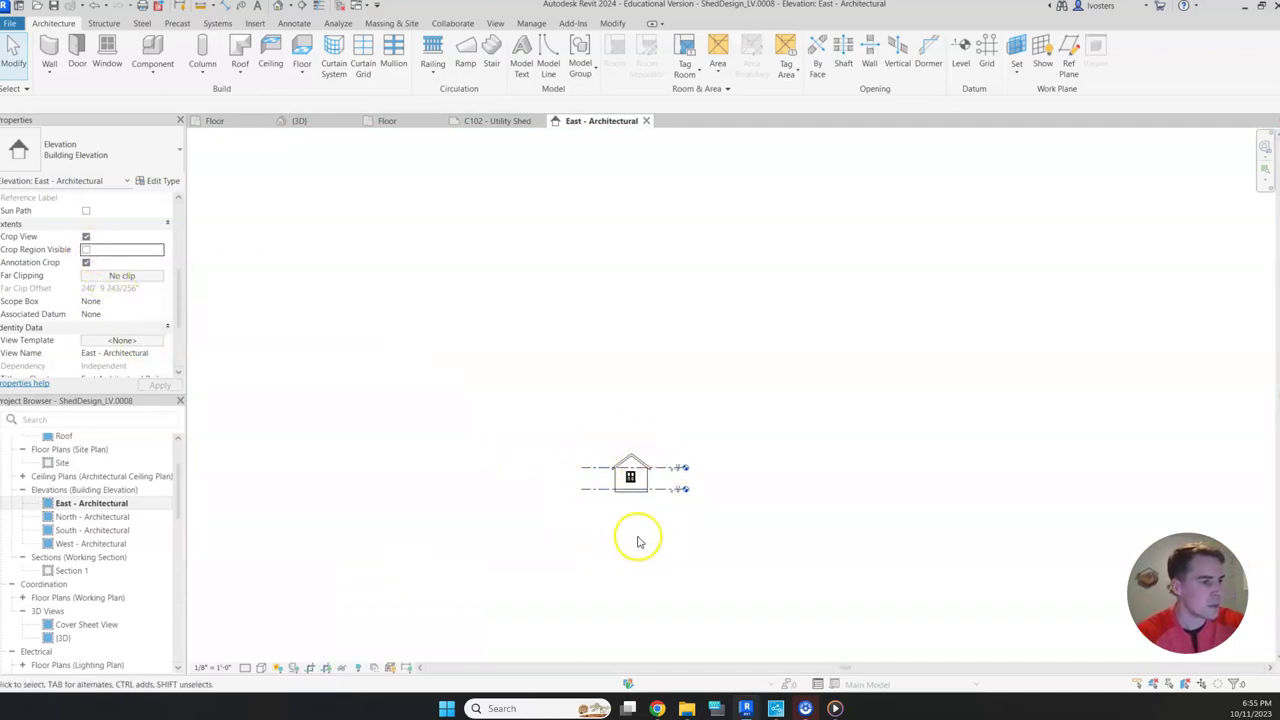
Step: Switch to sheet C102 and try dropping the East elevation, dismissing the placement list
click(505, 122)
drag(115, 503, 768, 428)
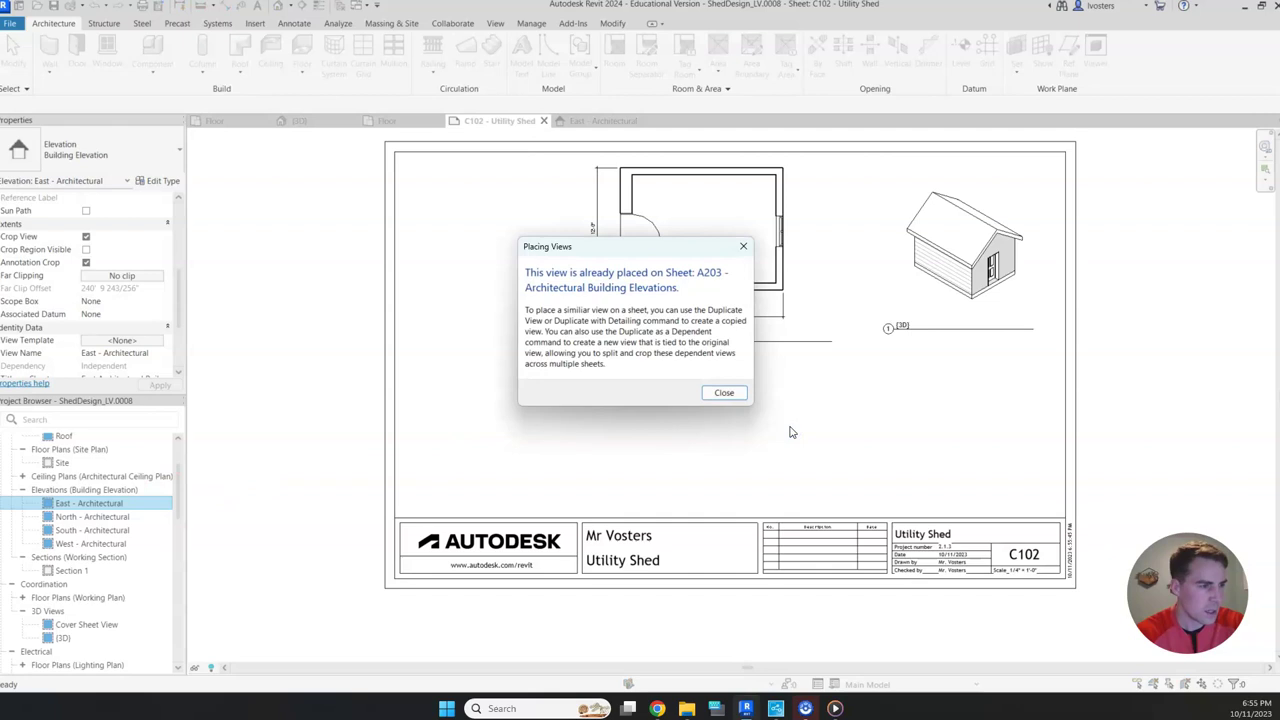
click(725, 393)
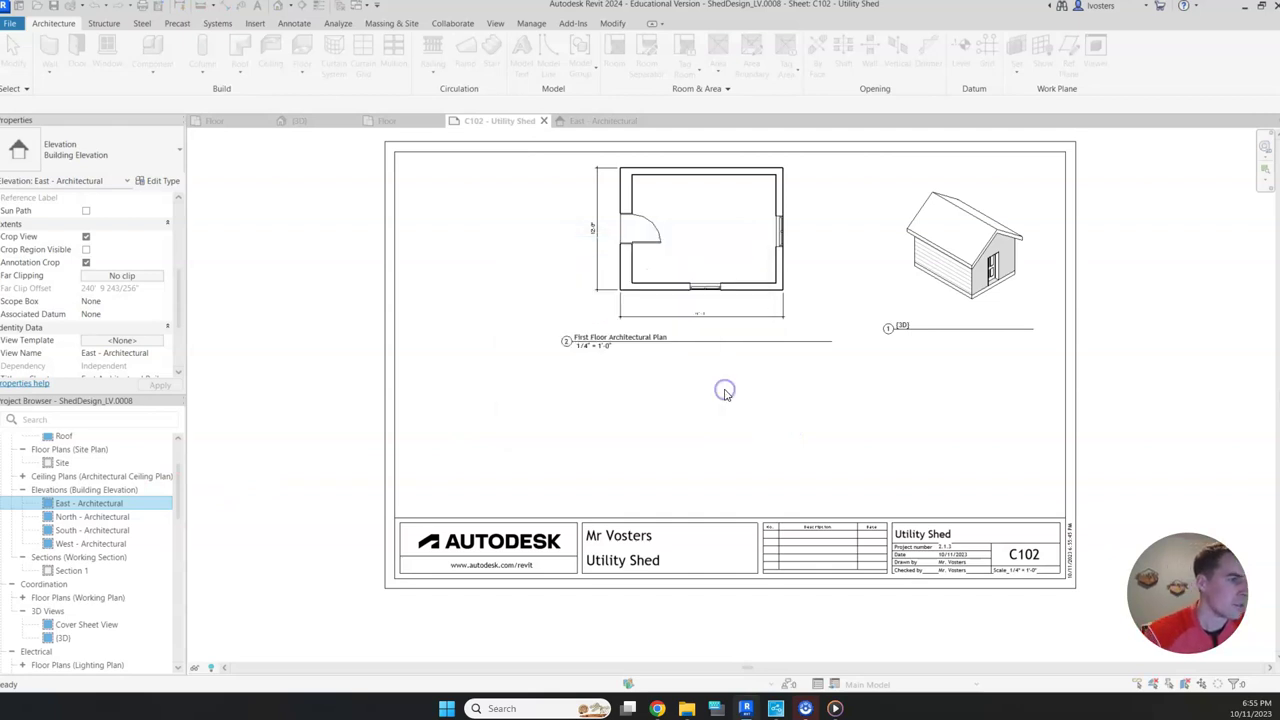
Step: Delete sheets A203 and A201 from the project
scroll(113, 520, down, 6)
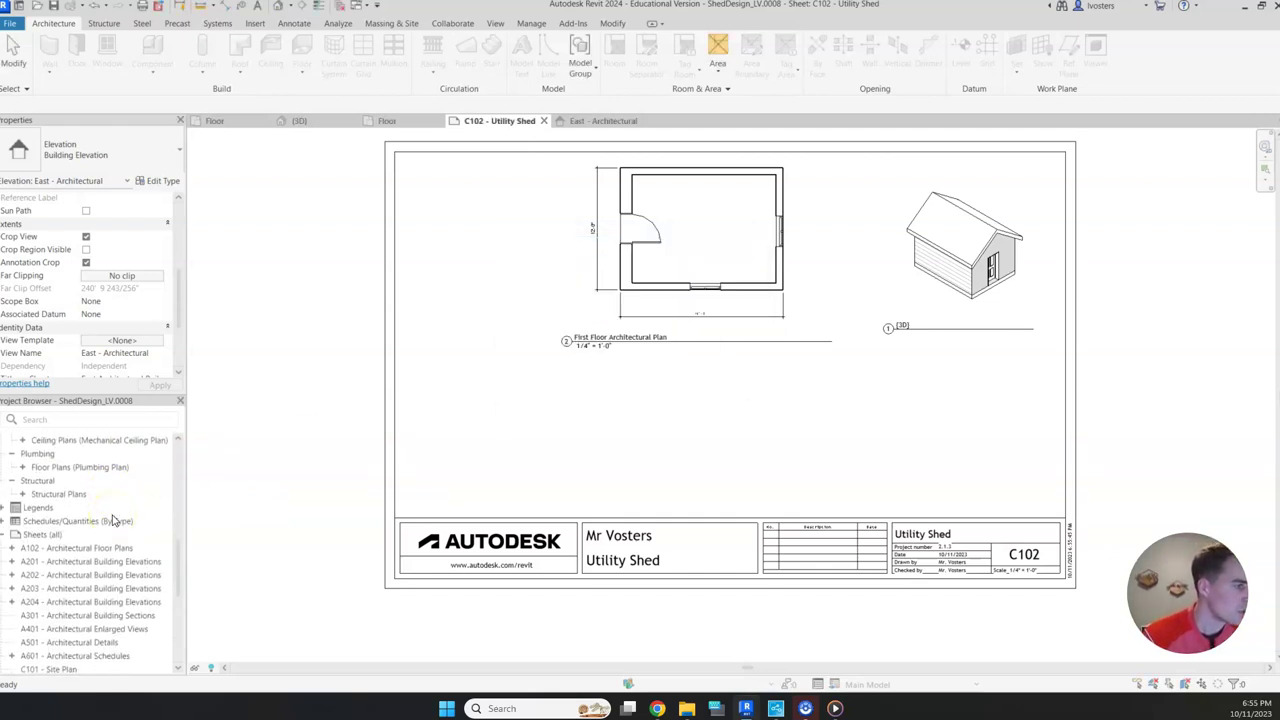
scroll(113, 520, down, 1)
click(95, 559)
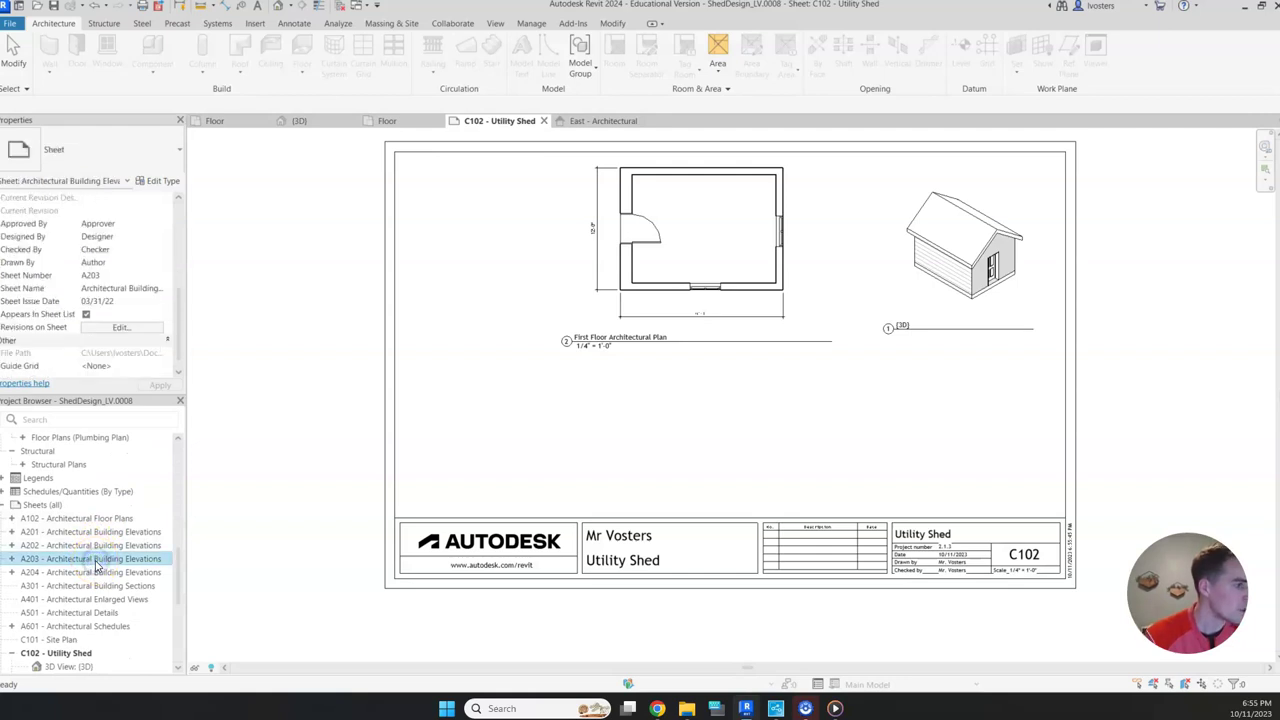
key(Delete)
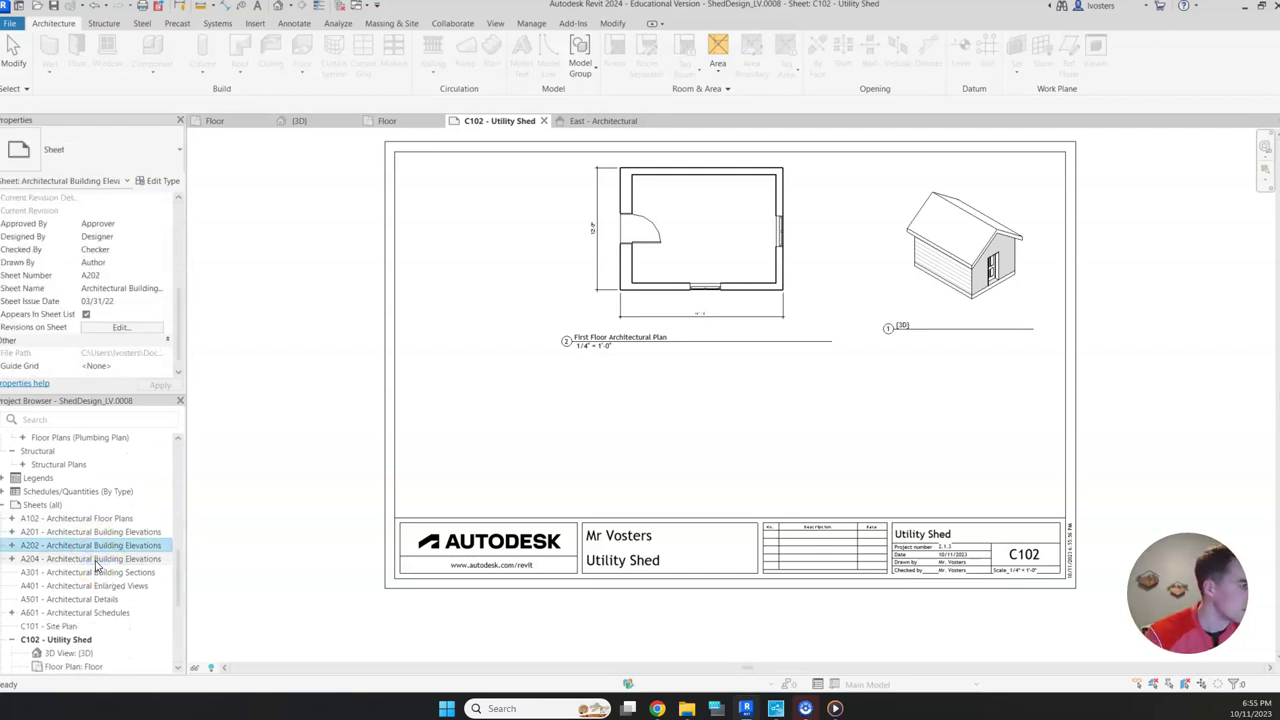
click(115, 549)
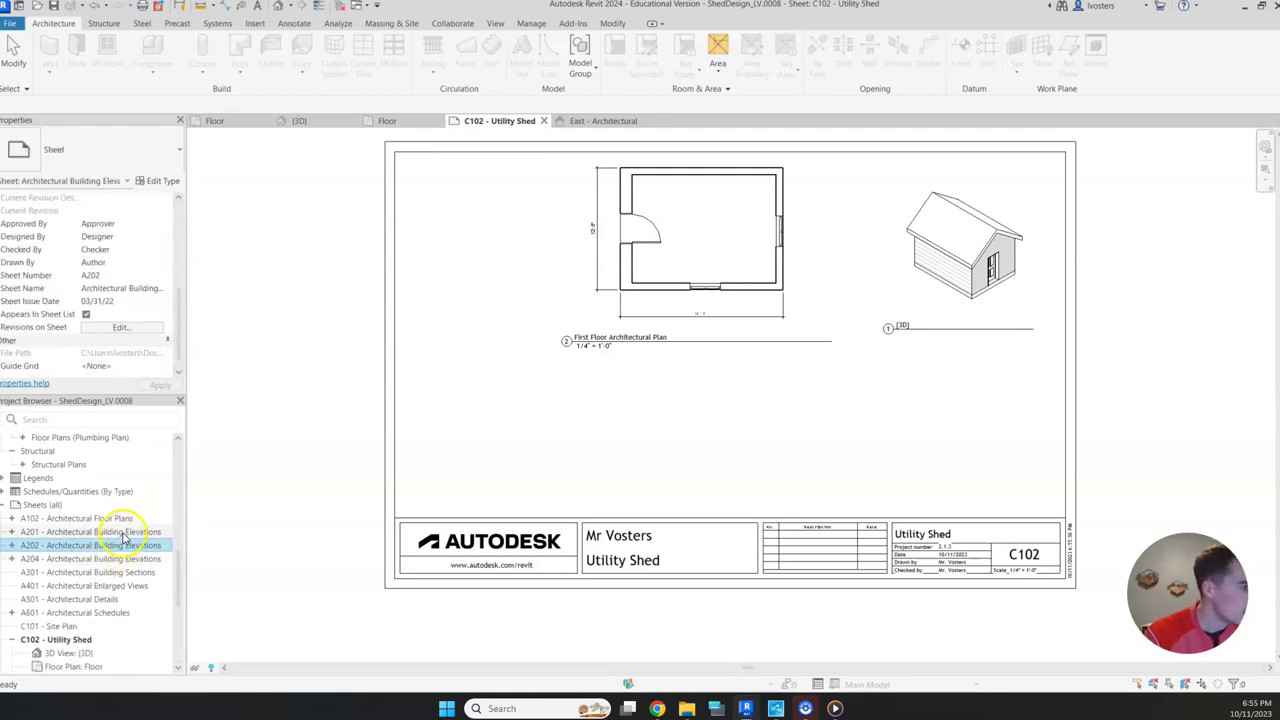
click(122, 532)
key(Delete)
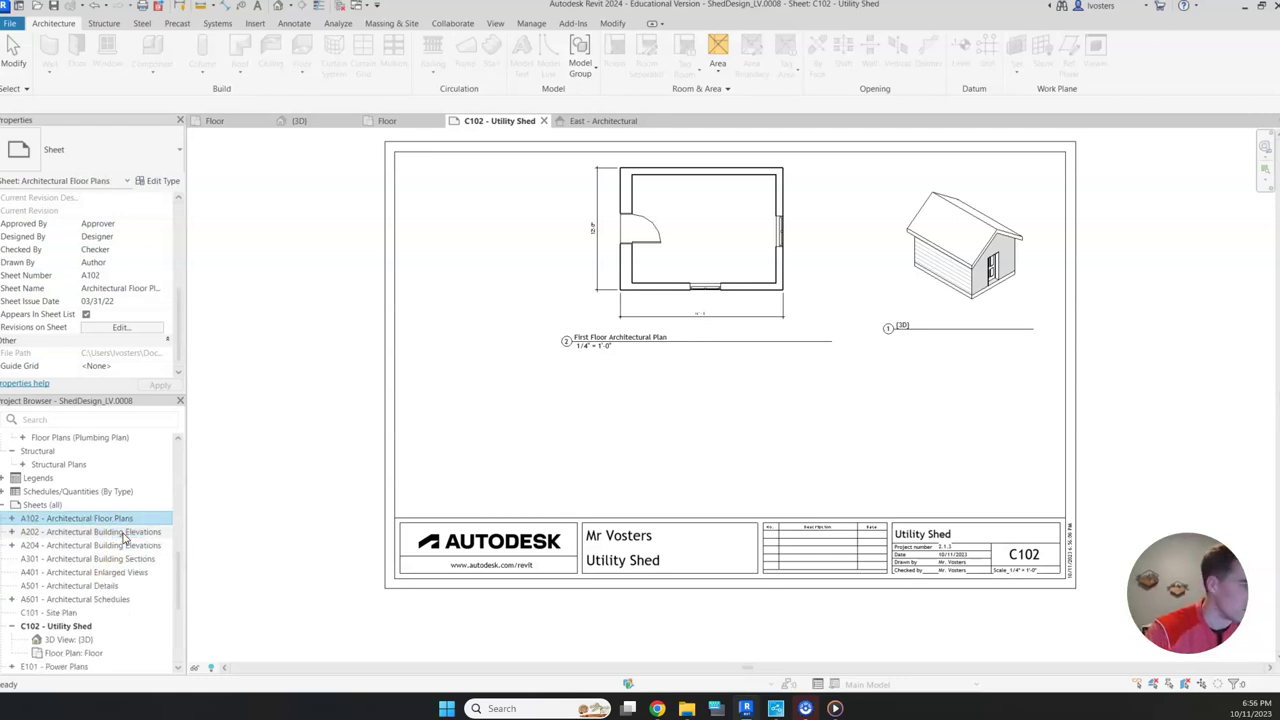
Step: Delete sheets A204 and A202, cancelling an accidental rename of A202
click(122, 533)
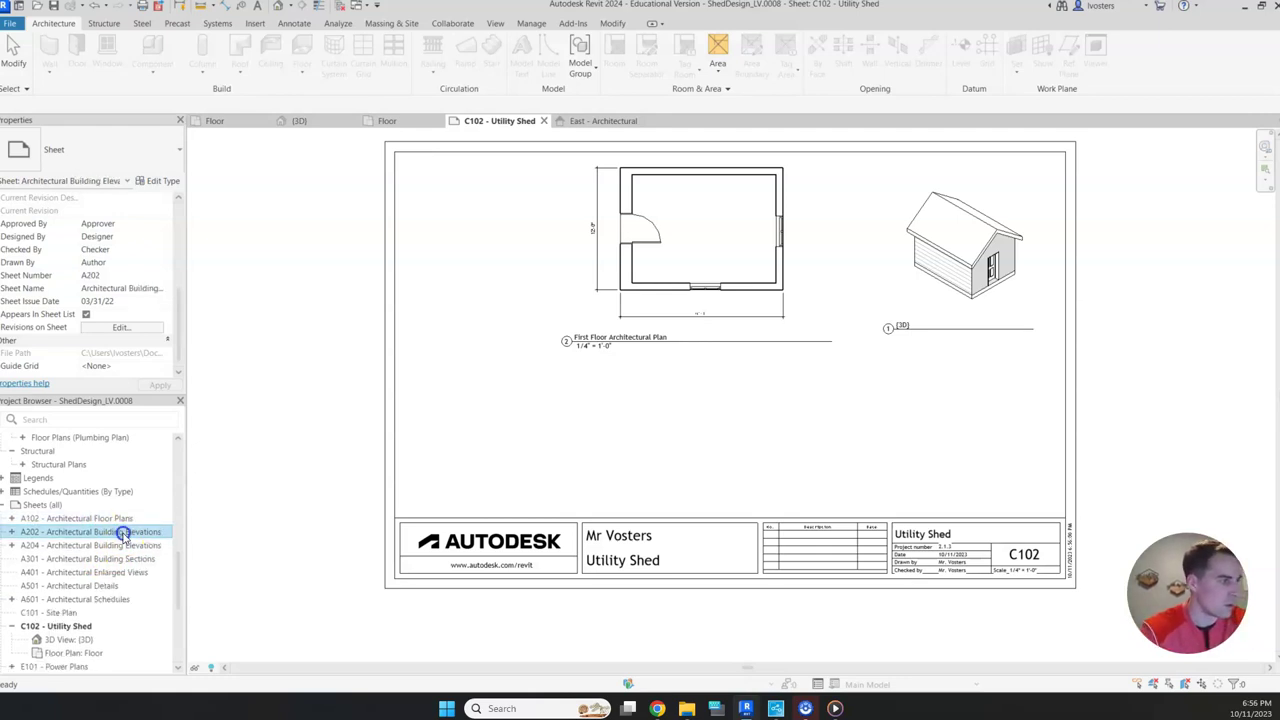
click(122, 535)
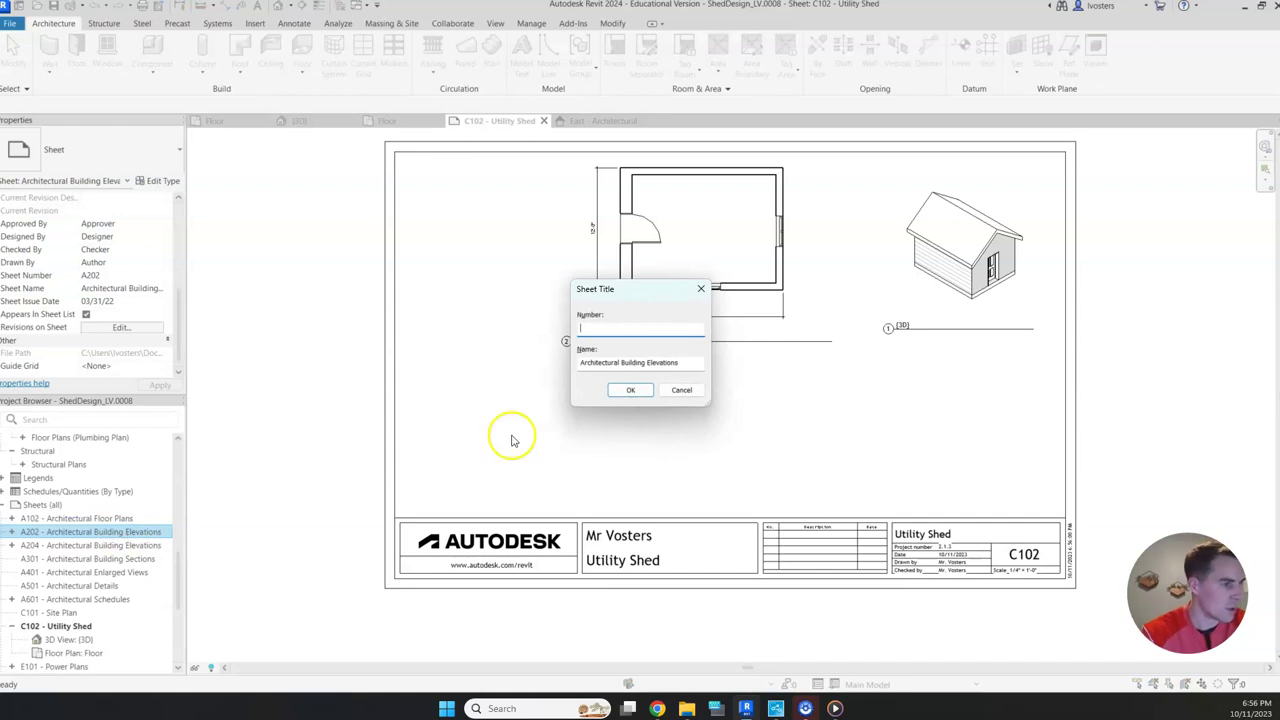
click(688, 393)
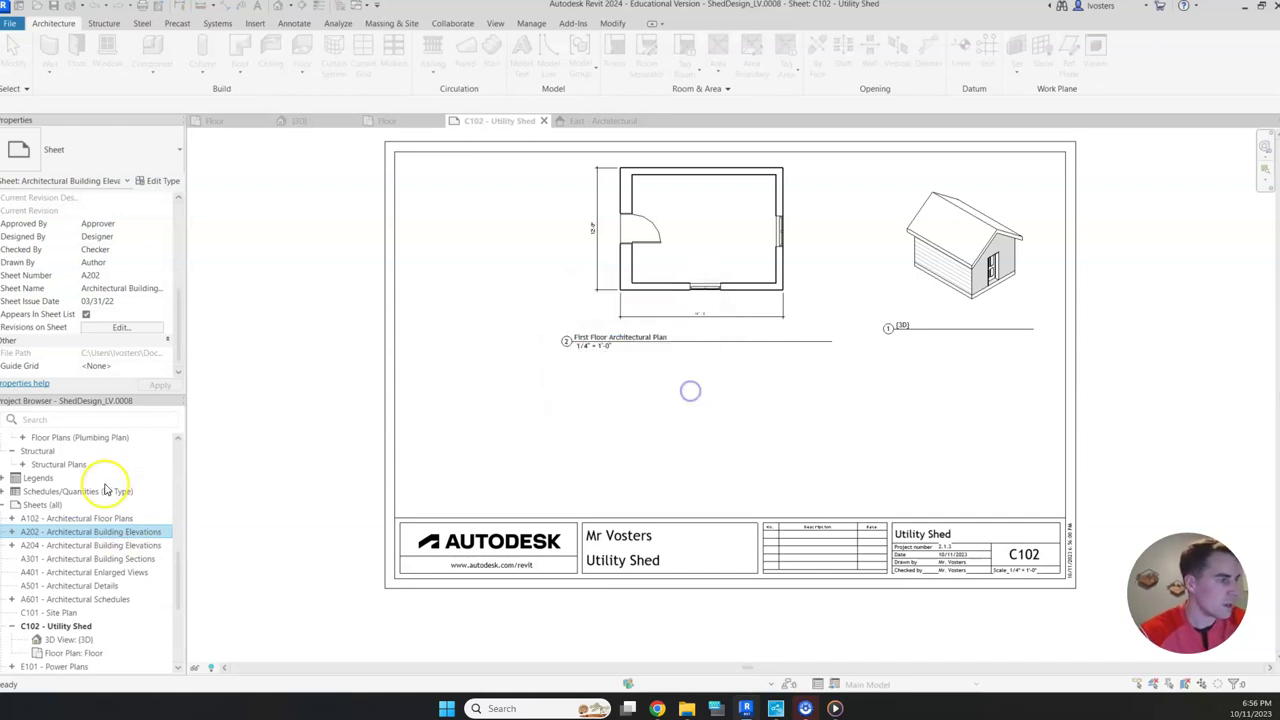
click(115, 546)
key(Delete)
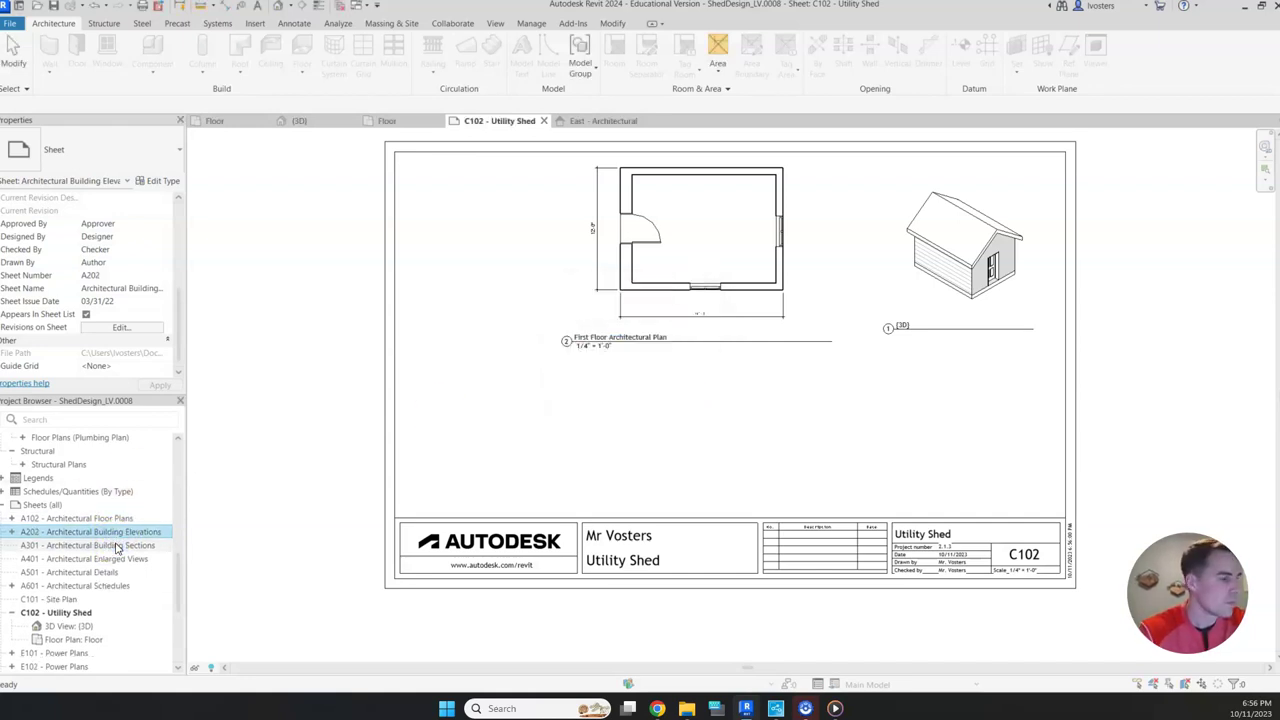
key(Delete)
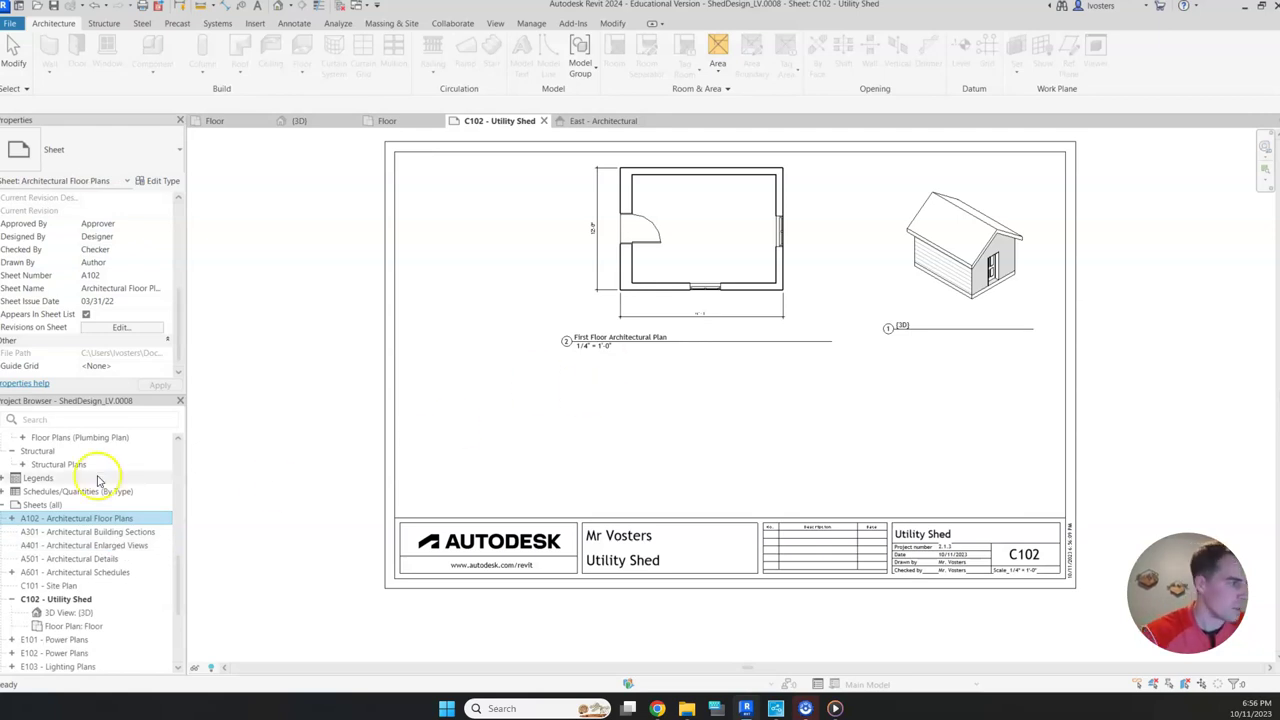
scroll(98, 481, up, 8)
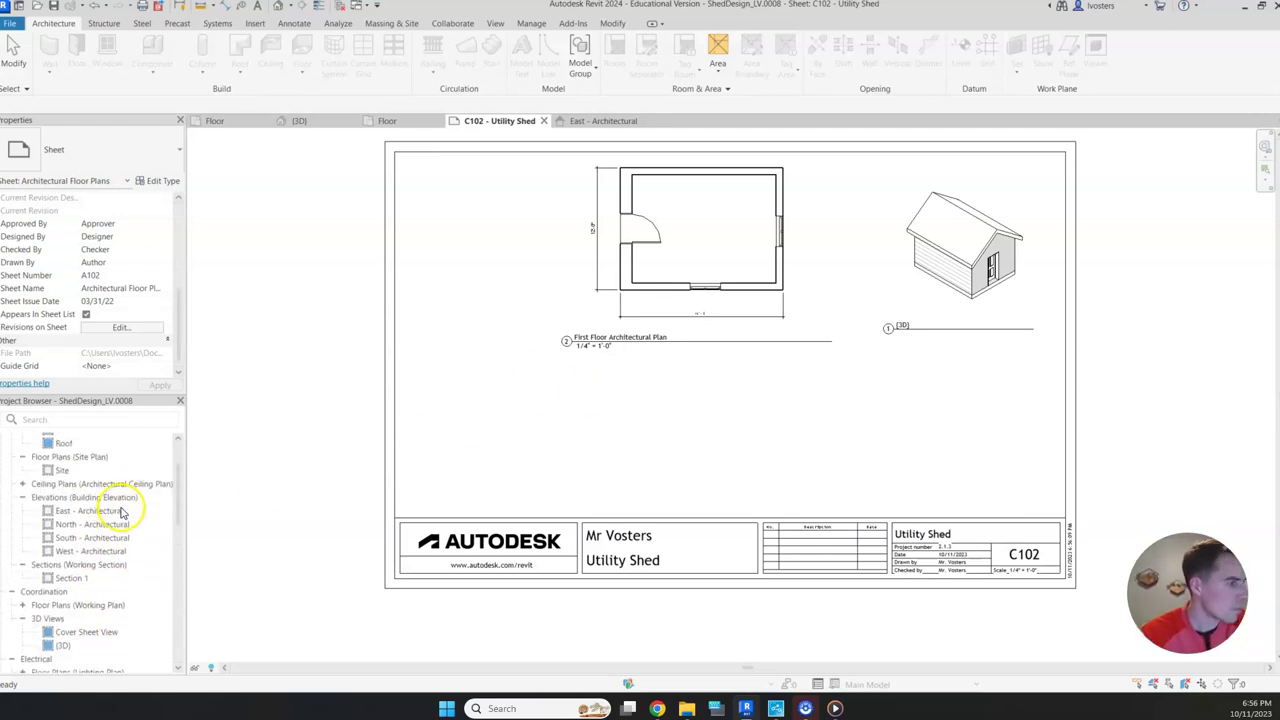
click(108, 512)
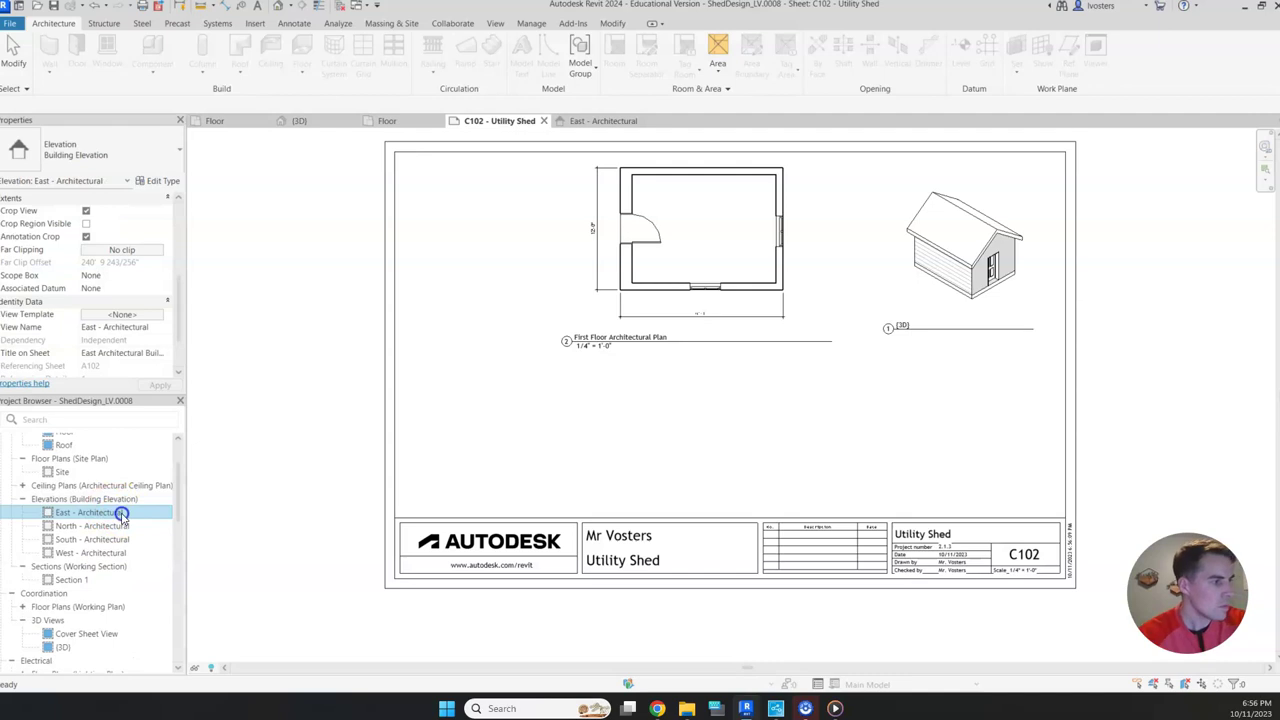
Step: Drop the East - Architectural elevation onto C102 below the 3D view as viewport 3
drag(840, 447, 850, 447)
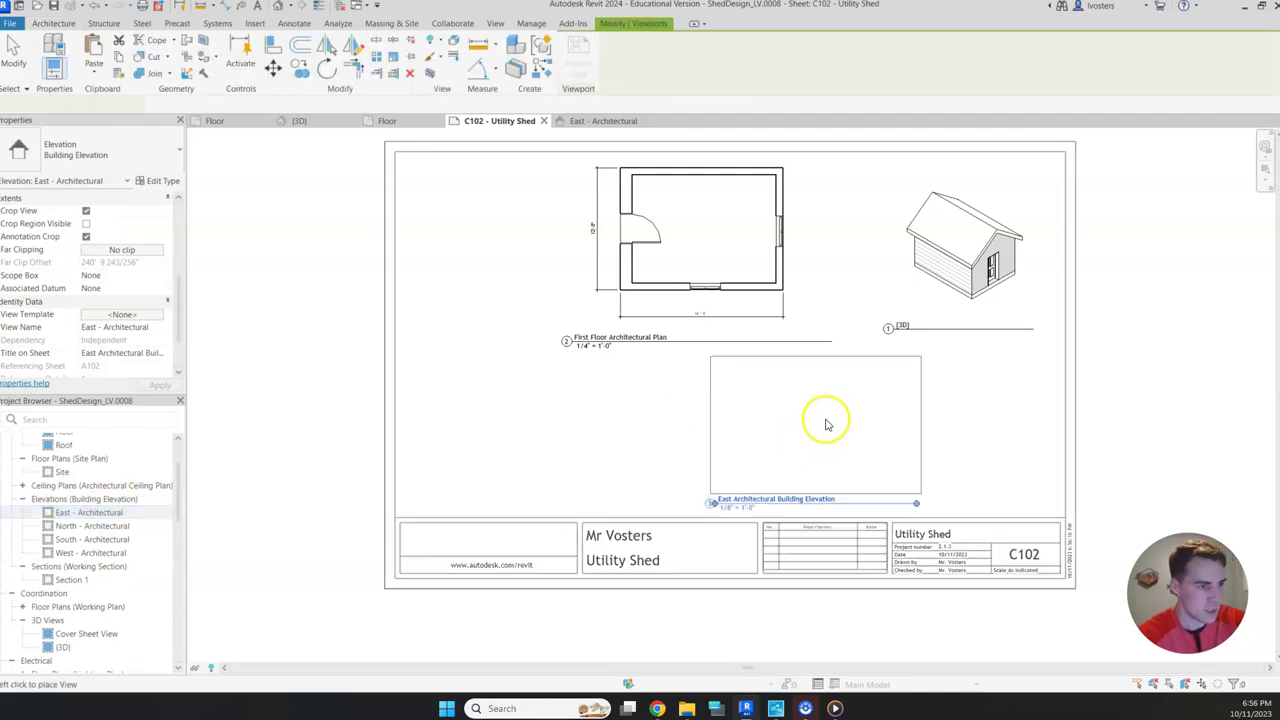
click(796, 425)
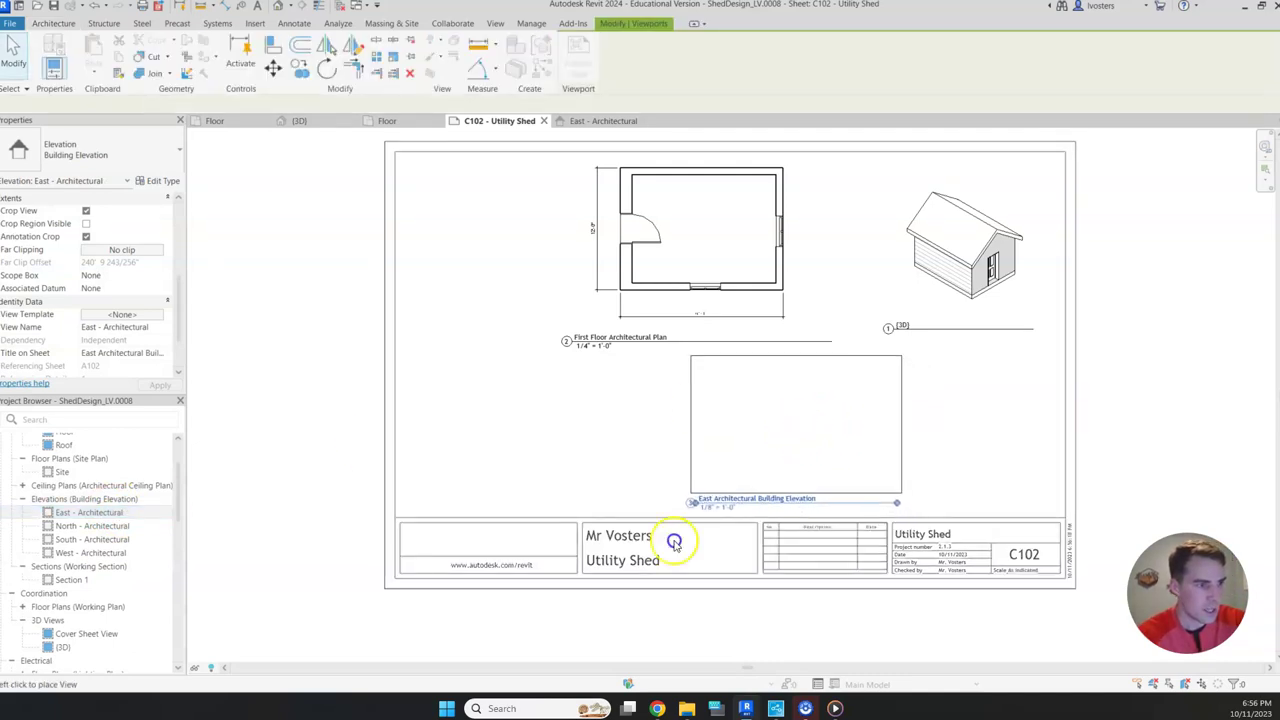
click(725, 508)
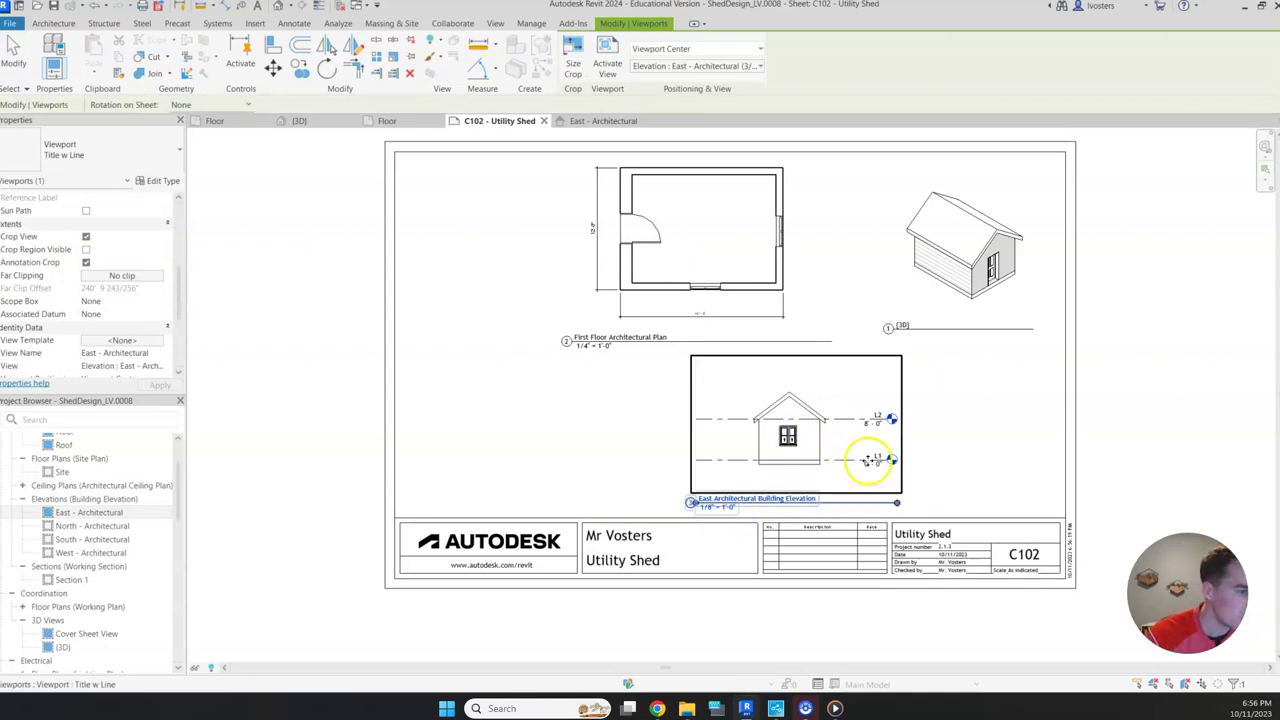
click(950, 460)
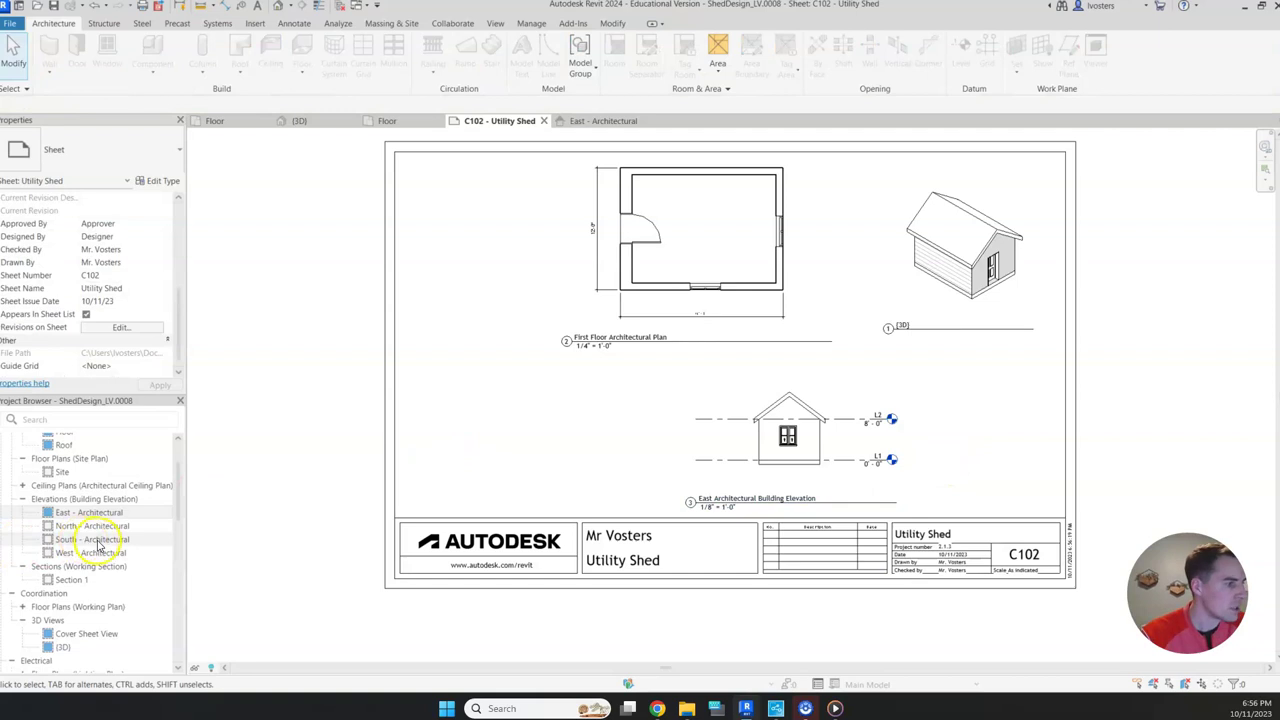
Step: Open the South - Architectural elevation and set its Scope Box to None
drag(90, 539, 568, 480)
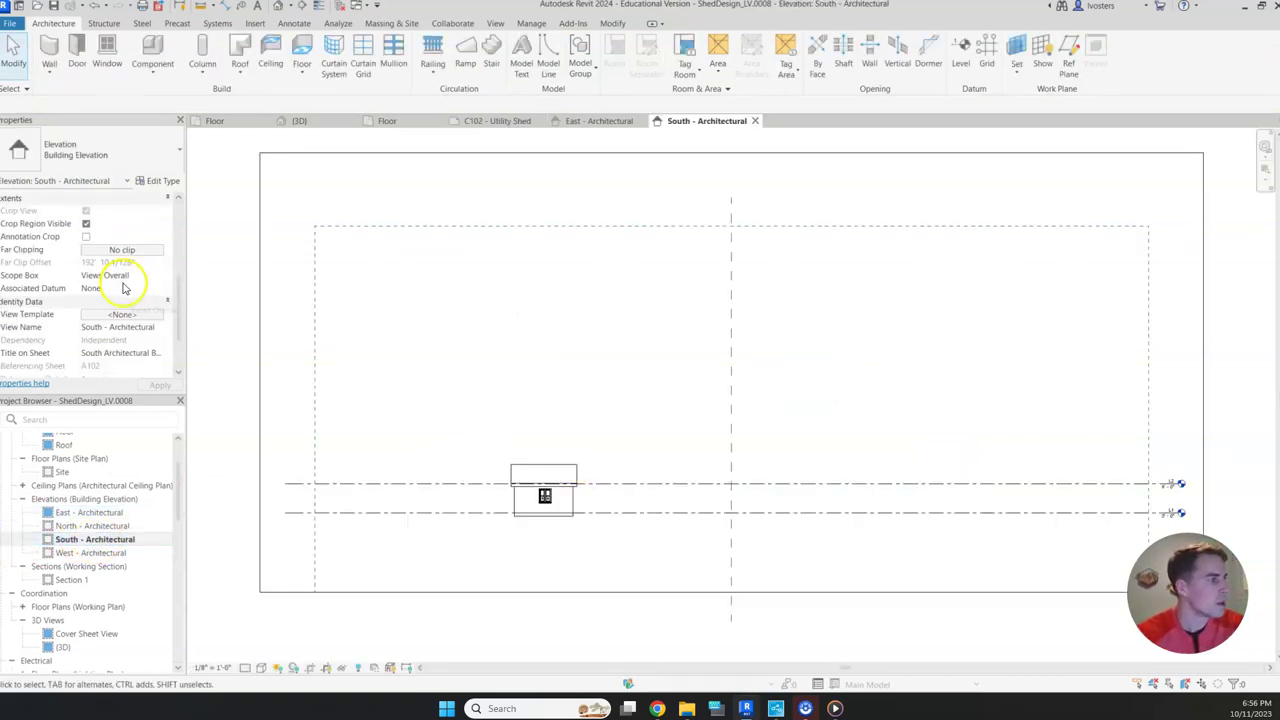
click(159, 278)
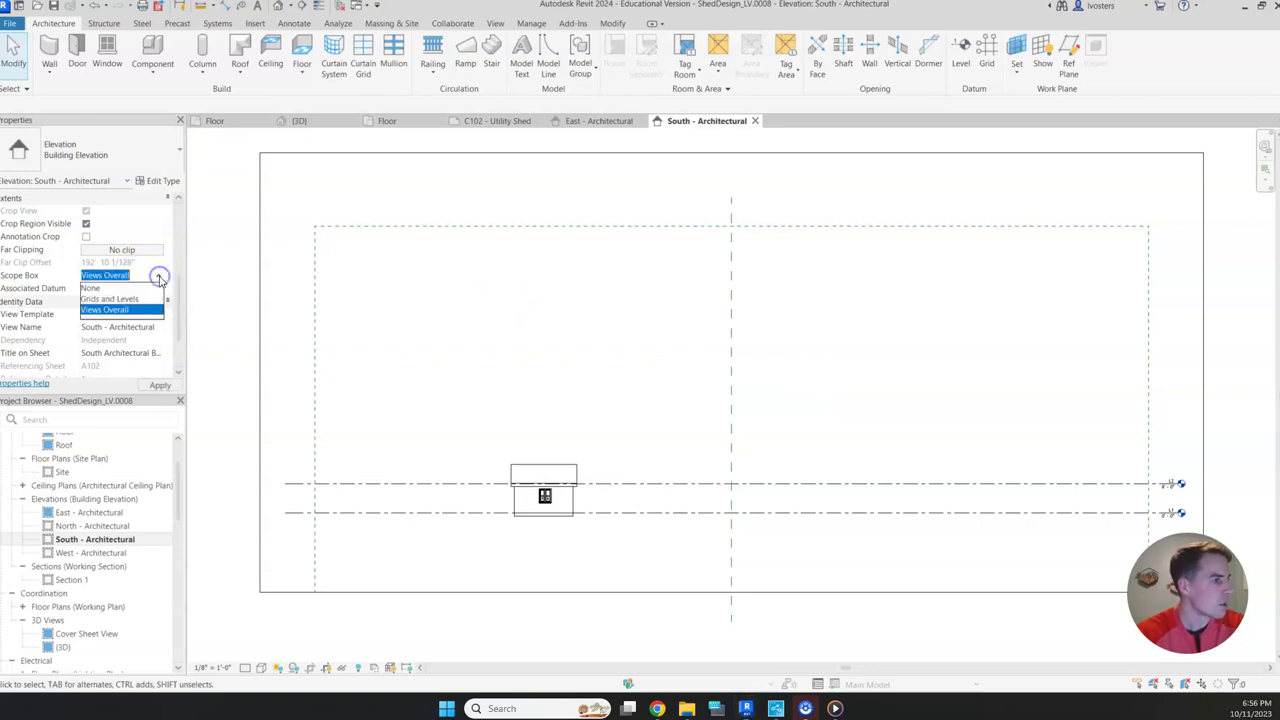
click(143, 288)
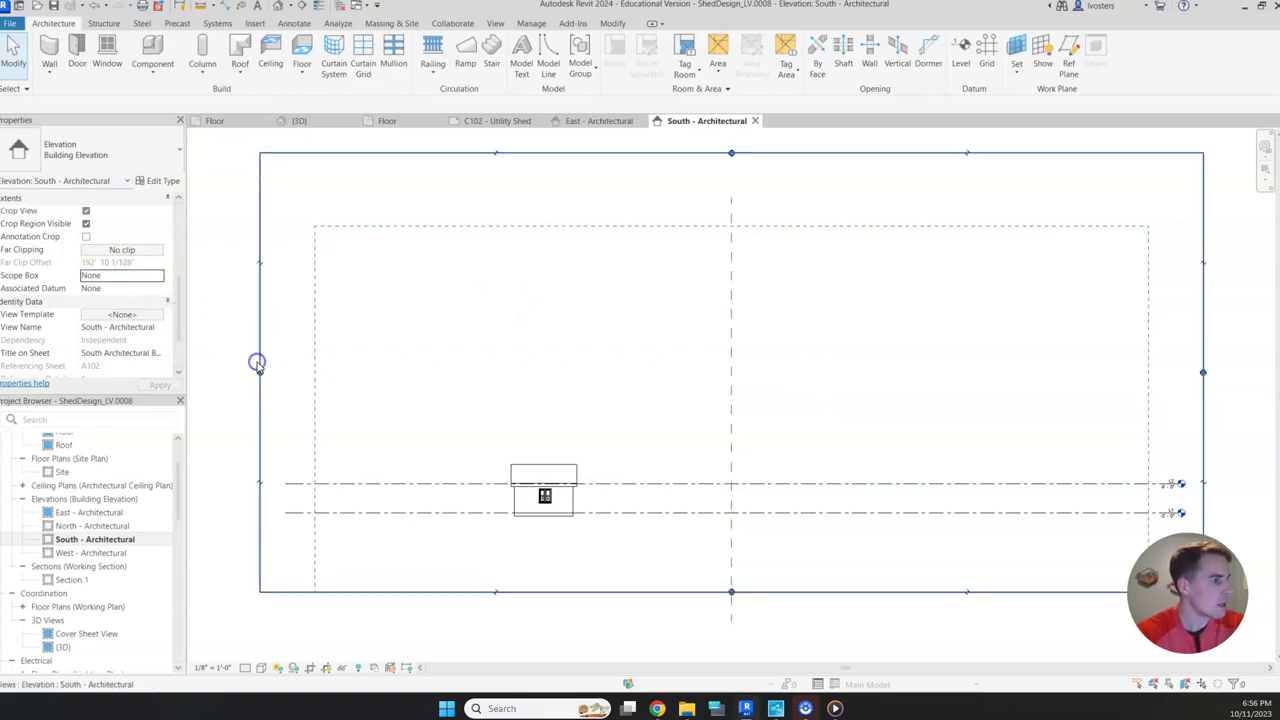
Step: Pull all four crop edges in to the shed, hide the crop region, and return to C102
drag(260, 372, 491, 414)
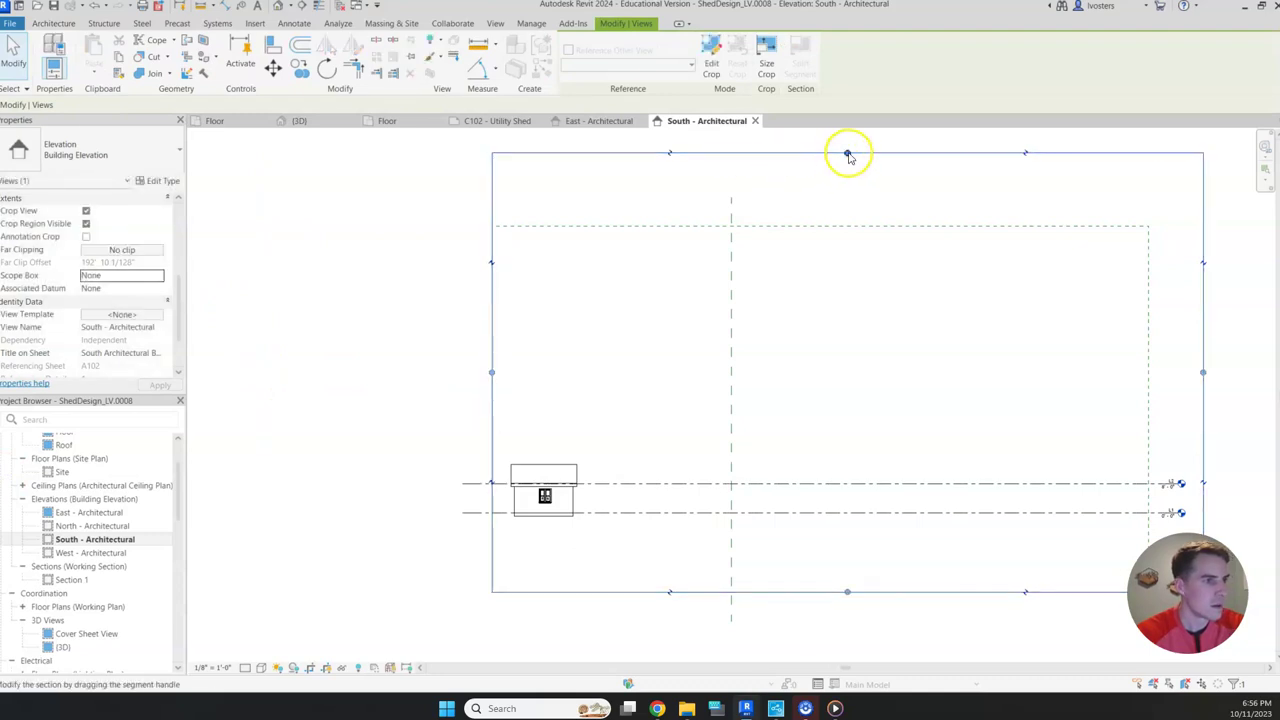
drag(848, 157, 740, 440)
drag(1204, 517, 592, 486)
drag(539, 592, 549, 527)
scroll(567, 510, up, 5)
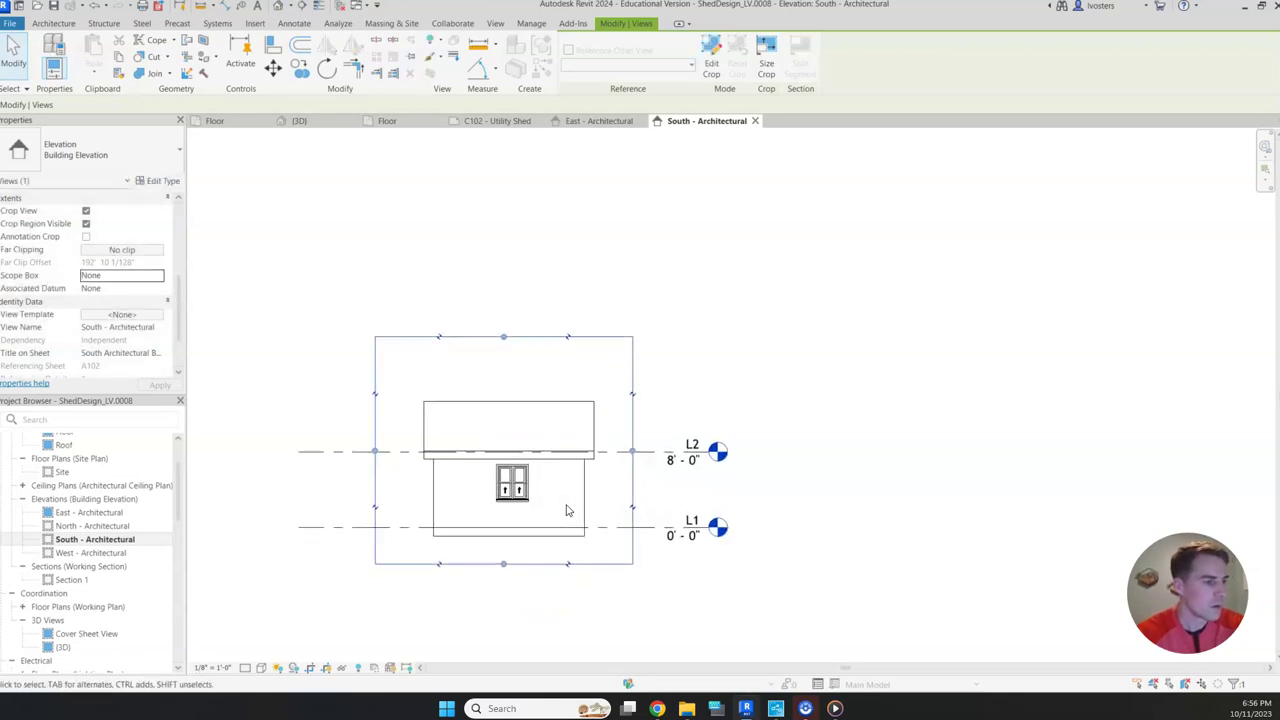
scroll(730, 450, down, 8)
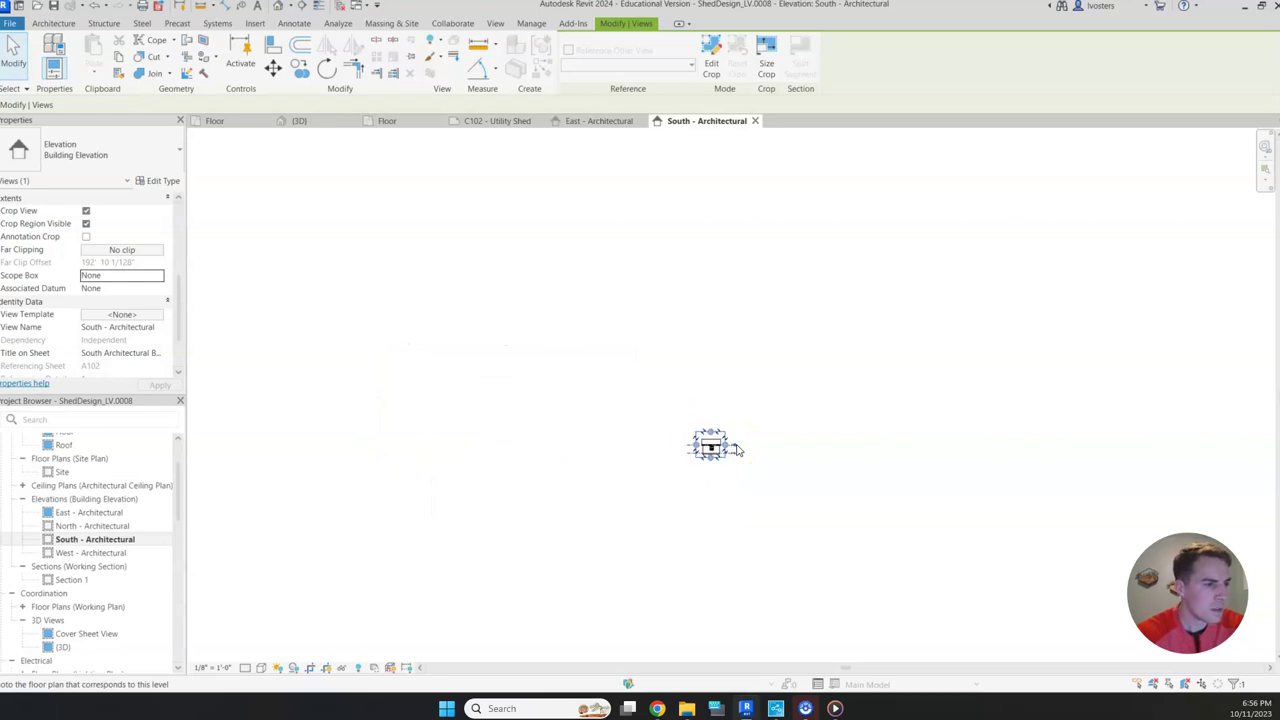
scroll(738, 450, up, 6)
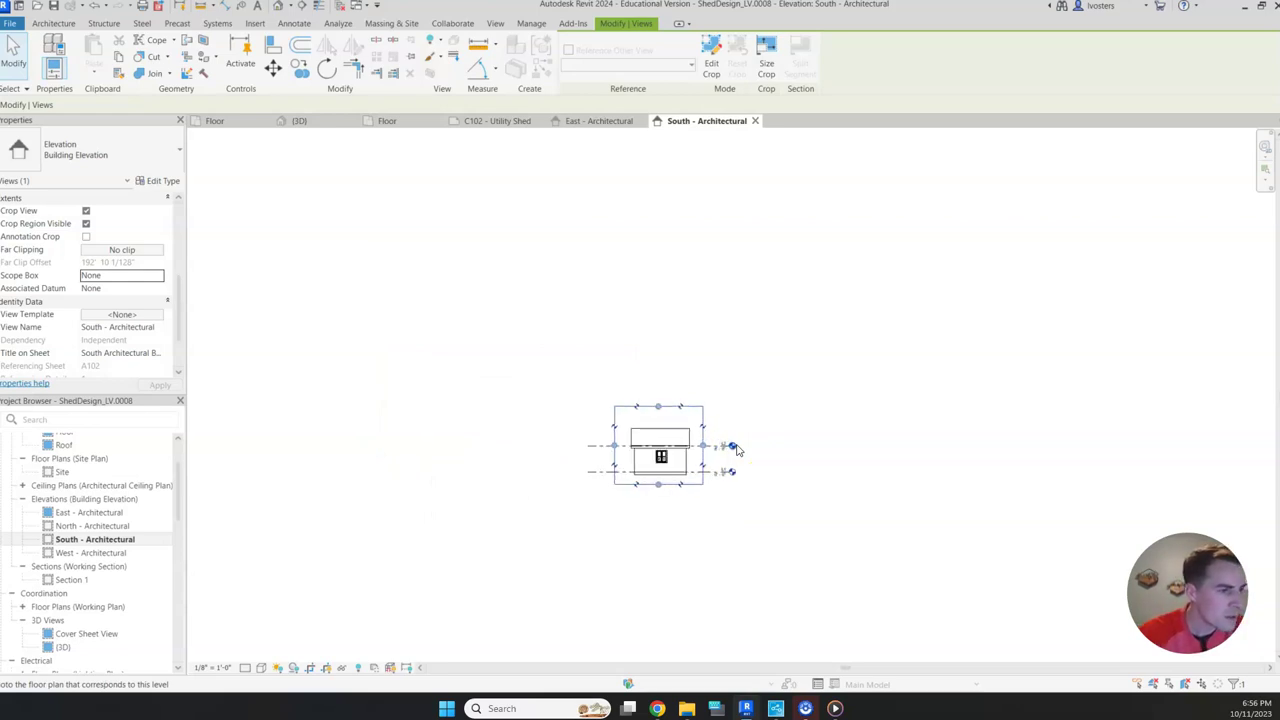
click(829, 474)
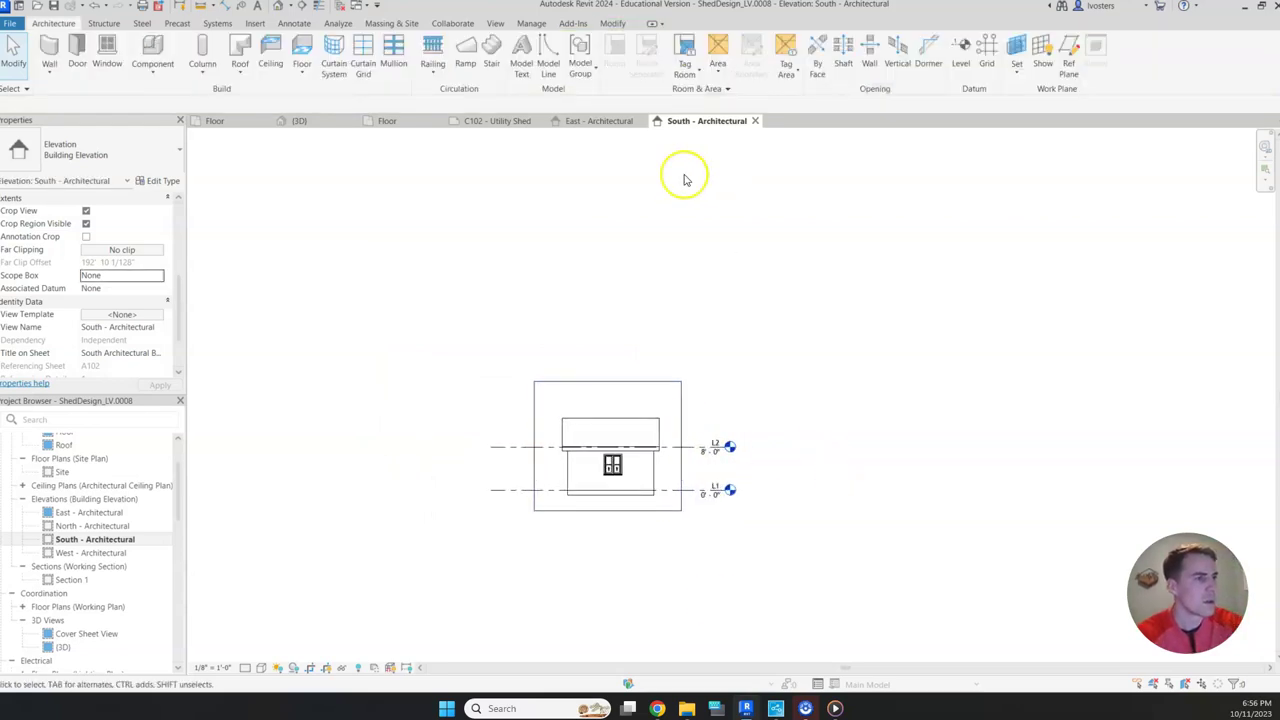
click(87, 225)
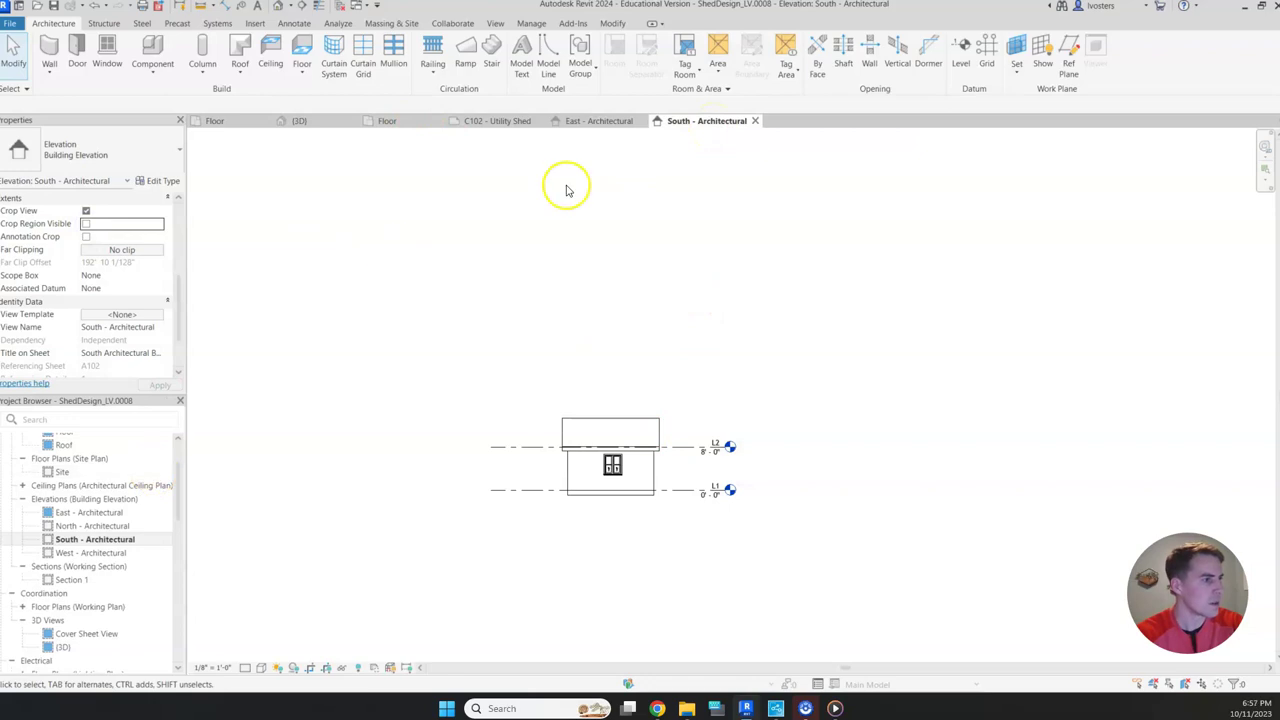
click(509, 121)
Step: Drop the South - Architectural elevation onto C102 left of the East elevation as viewport 4
drag(95, 539, 537, 437)
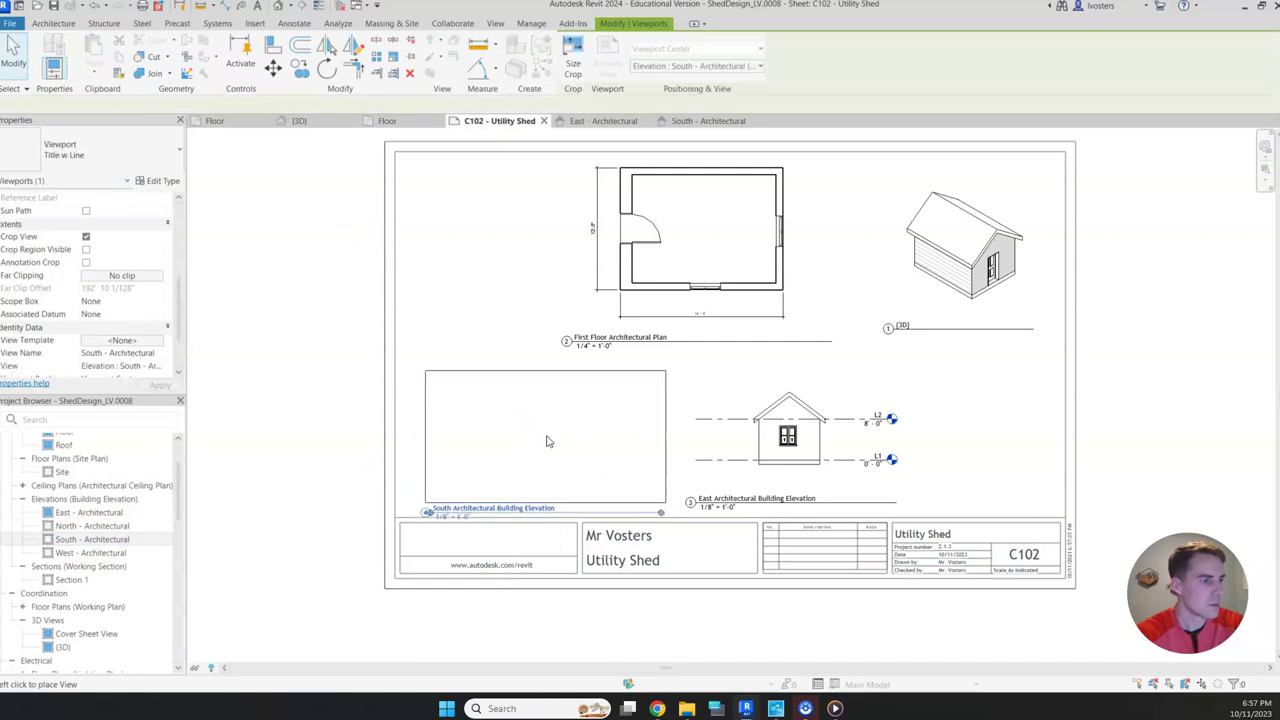
click(549, 428)
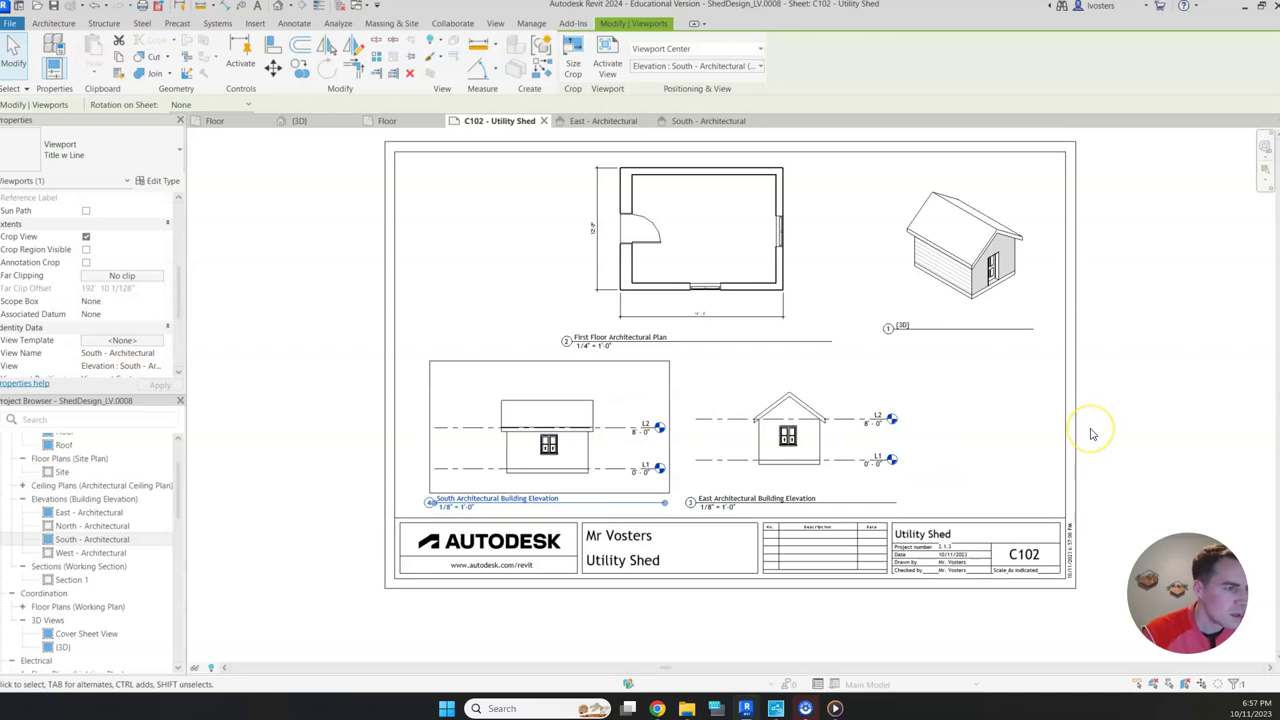
click(1145, 446)
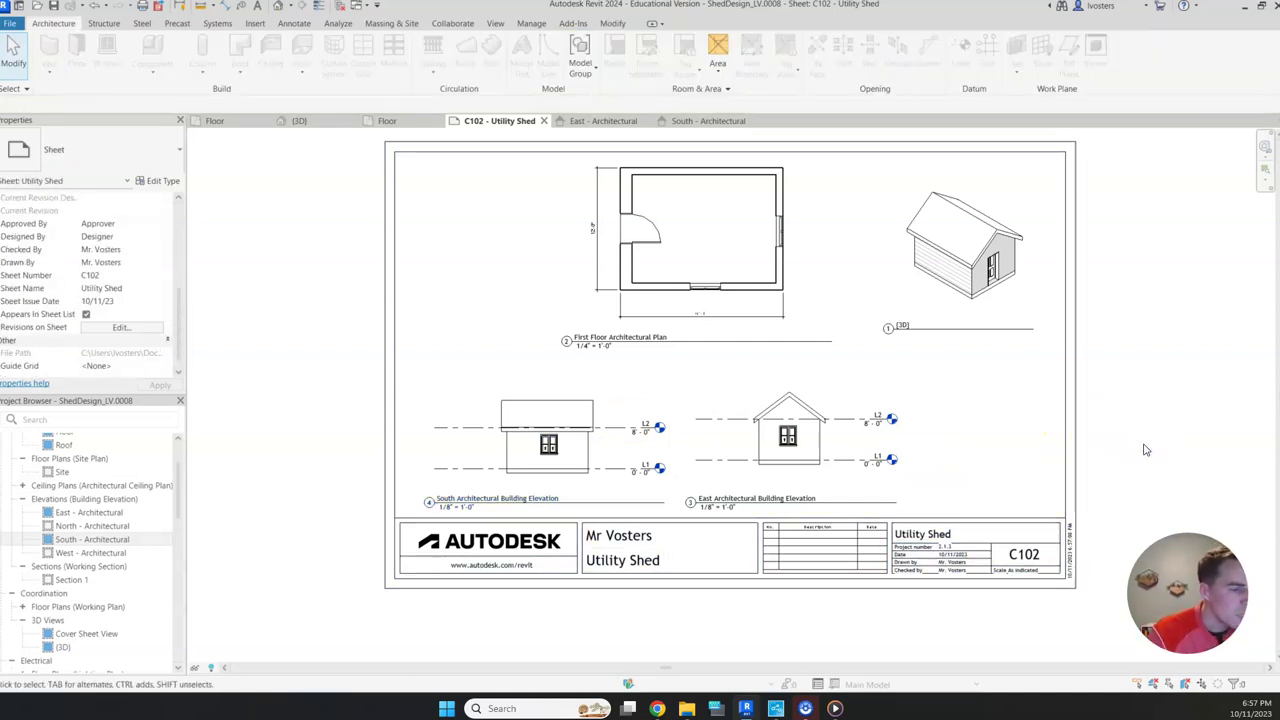